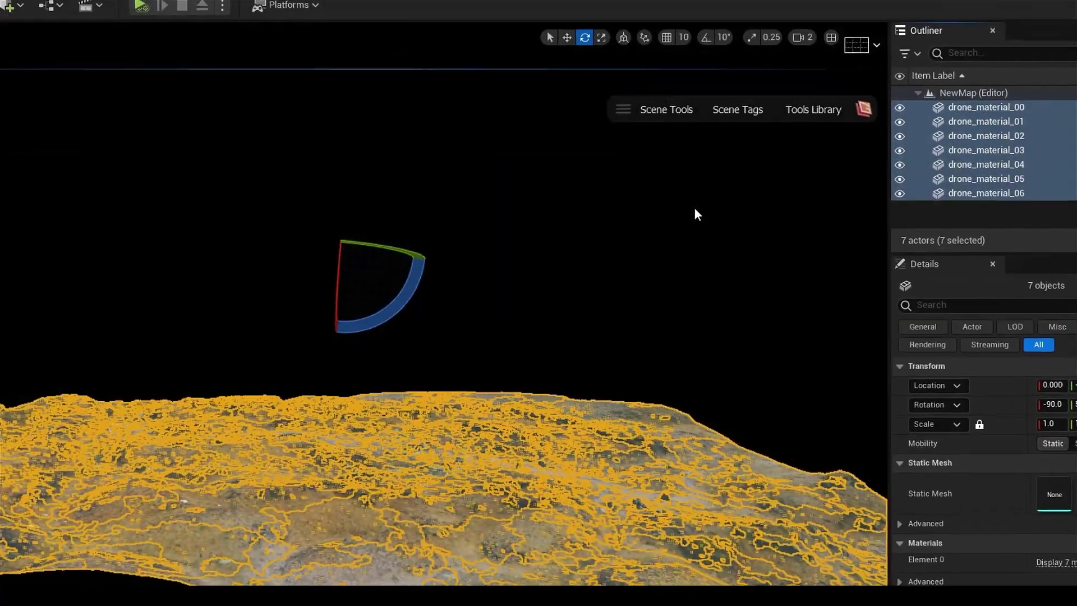
- Browse the Tools Library to see which mesh and scatter tools are available
left_click(835, 118)
scroll(783, 455, "down", 5)
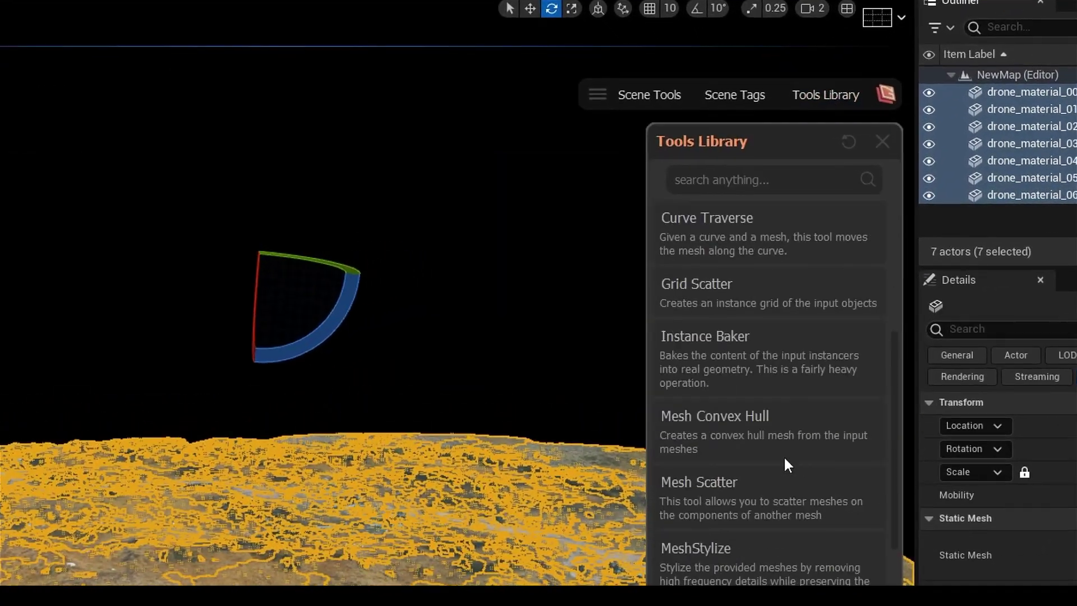
scroll(784, 455, "down", 3)
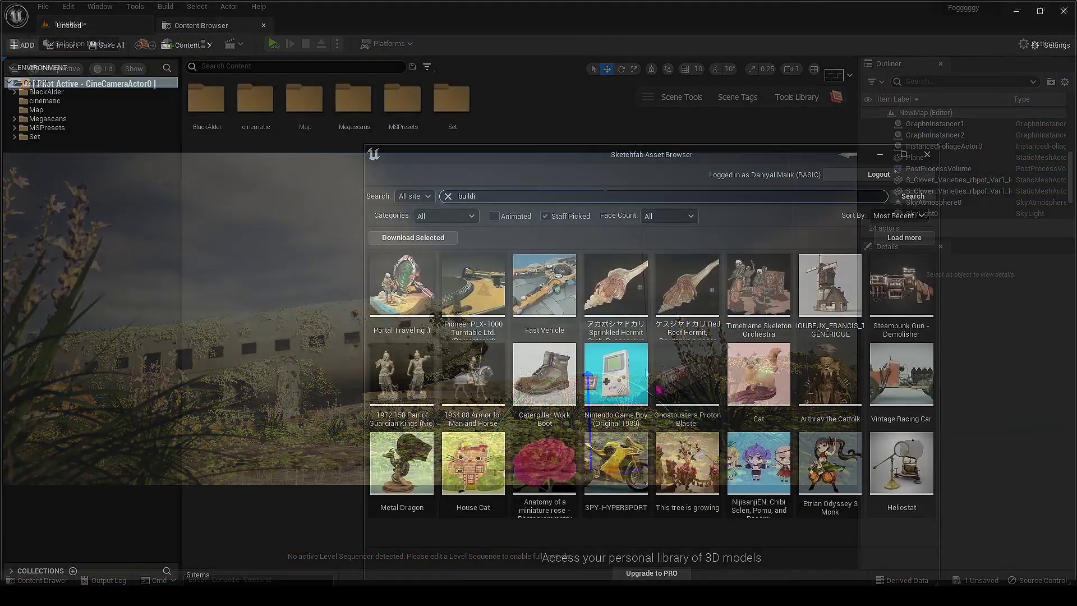
- Search the Sketchfab asset browser for "building"
type("ng")
key("Return")
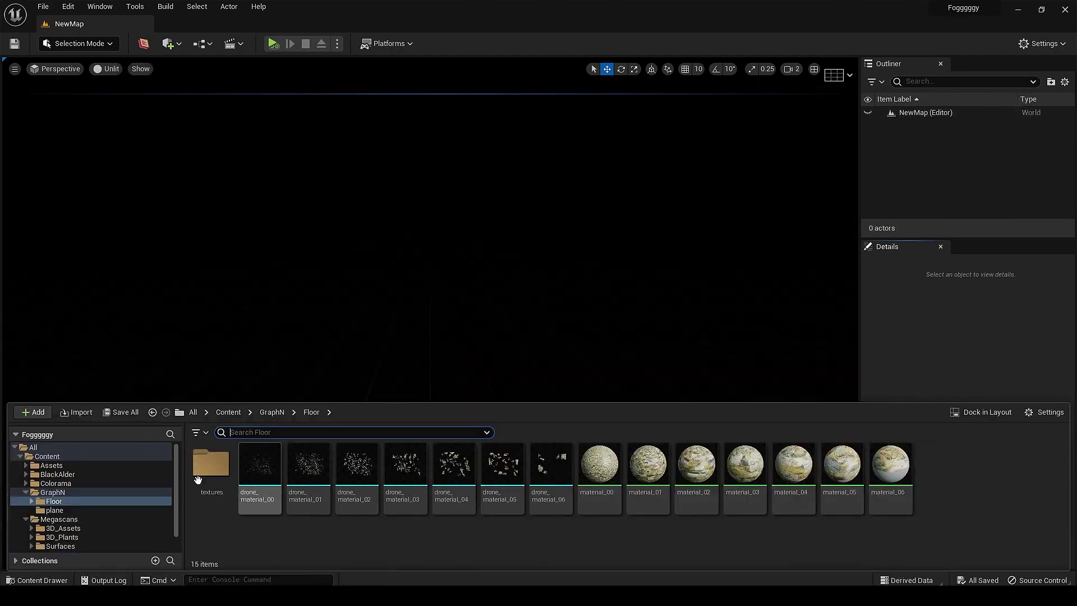
- Place the seven drone_material meshes from the Floor folder in the level and set their X rotation to -90°
left_click(264, 471)
left_click(536, 474, "shift")
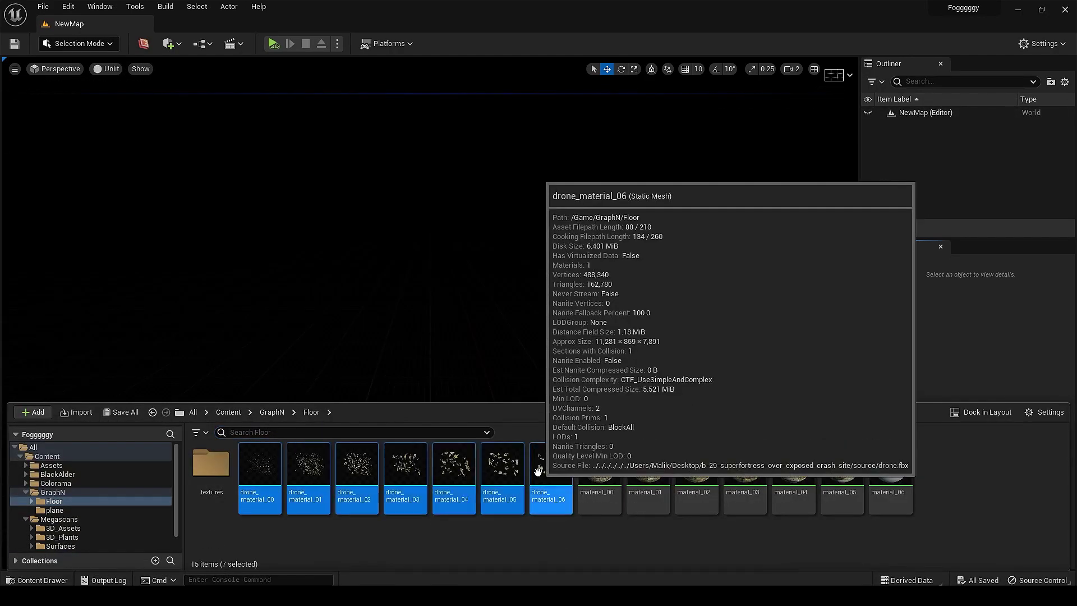
left_click_drag(247, 481, 391, 380)
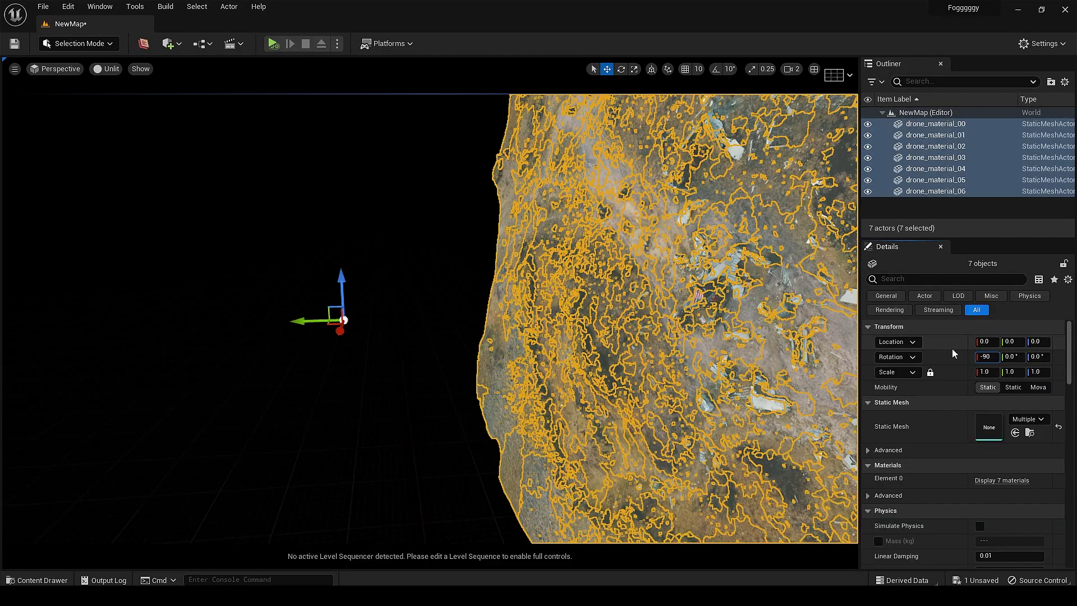
key("Return")
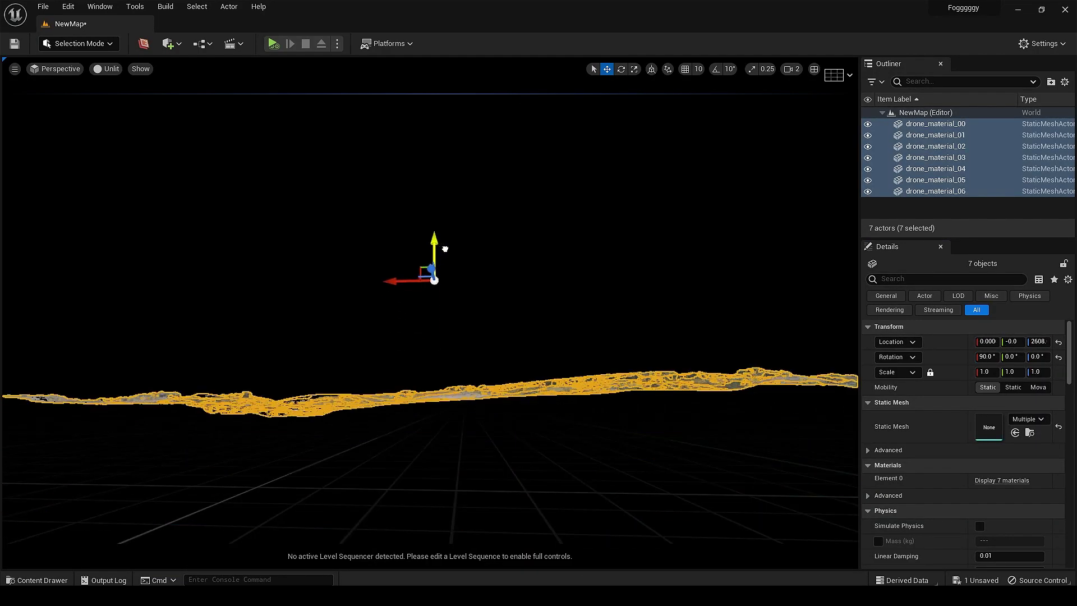
- Adjust the terrain meshes' height to about Z 2197 and tilt them about 5.4° around Y
left_click_drag(444, 248, 443, 205)
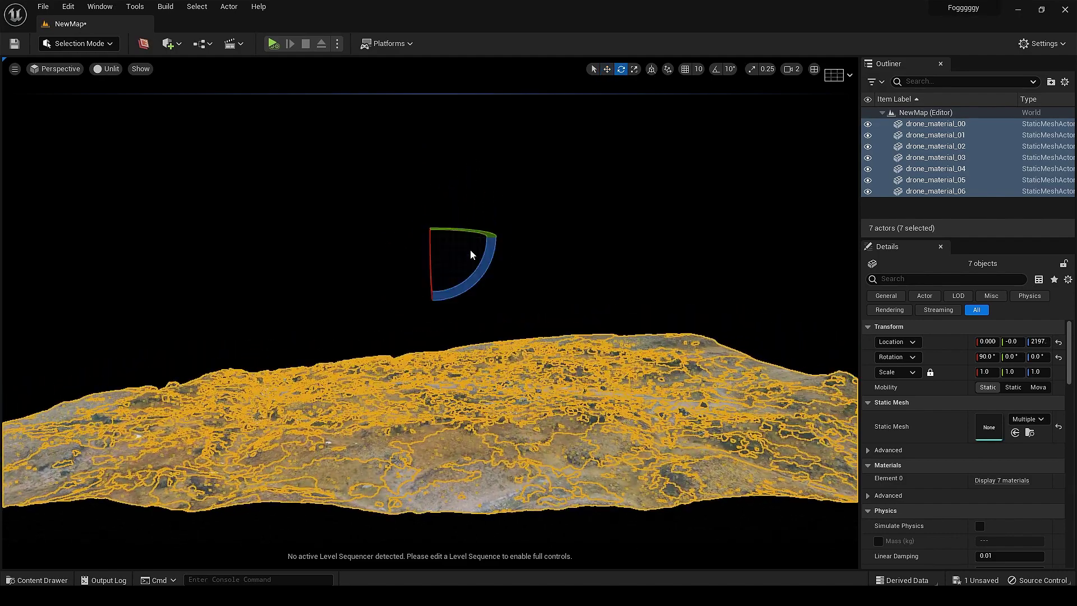
left_click_drag(470, 254, 472, 287)
left_click(466, 413)
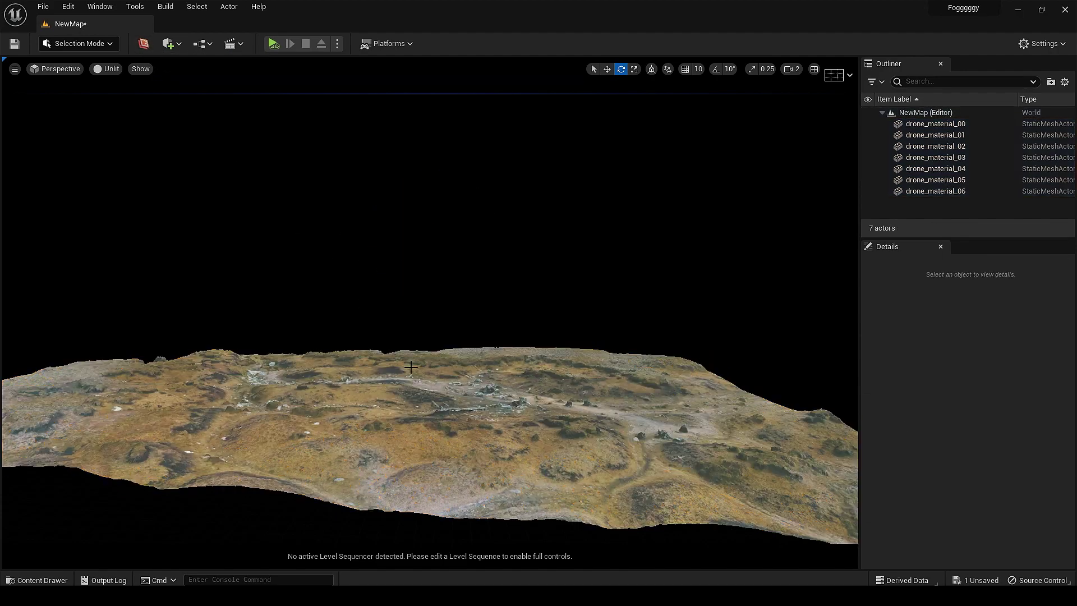
- Set the pivot position of all seven drone_material terrain meshes to Center with the Pivot Setter tool
left_click(925, 191)
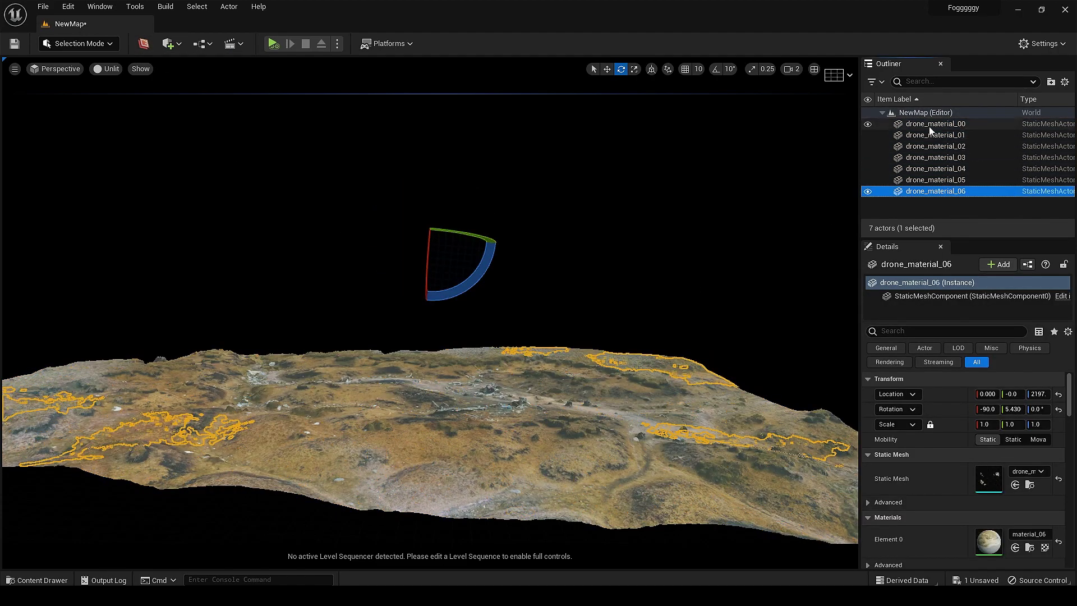
left_click(926, 127, "shift")
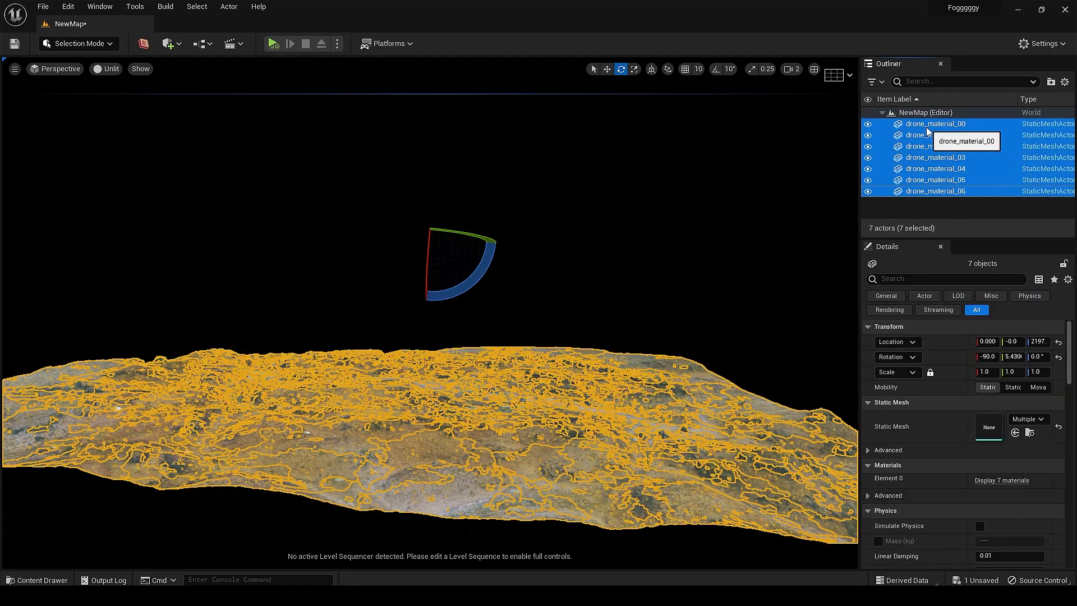
left_click(144, 44)
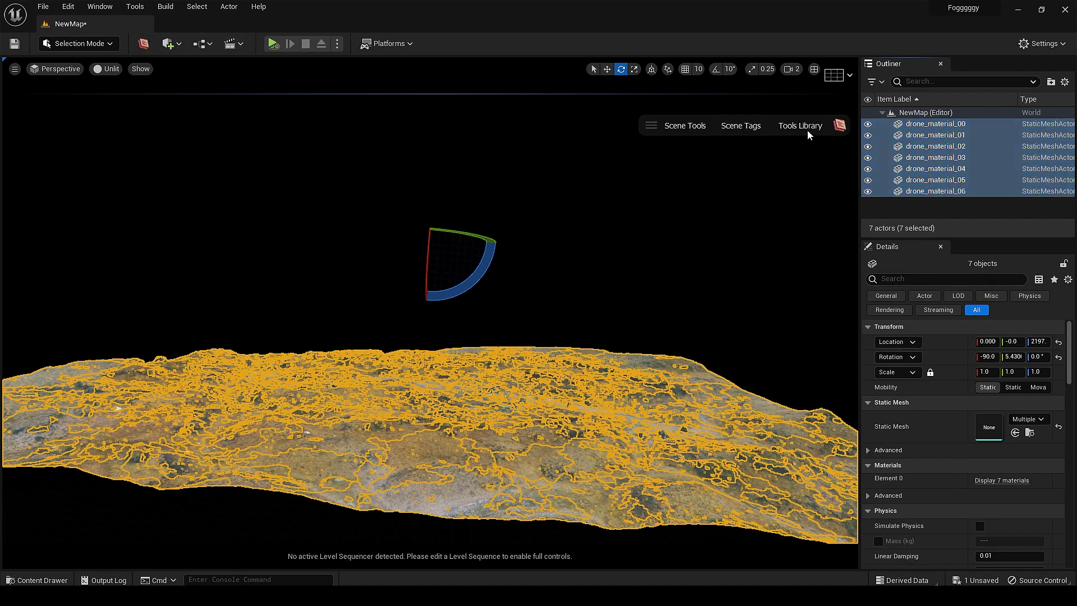
left_click(806, 129)
scroll(773, 362, "down", 10)
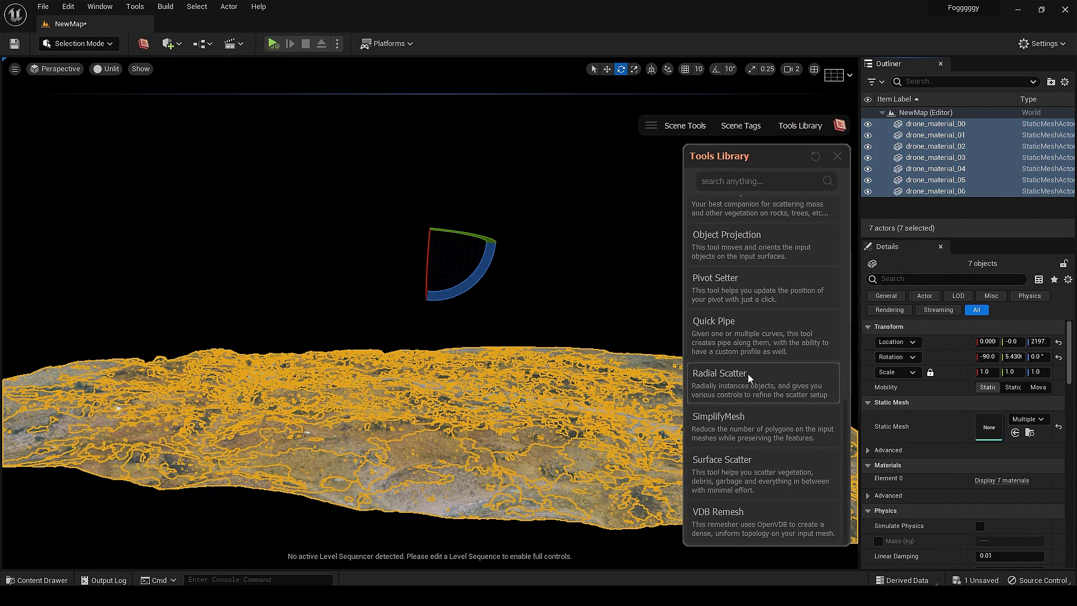
left_click(752, 282)
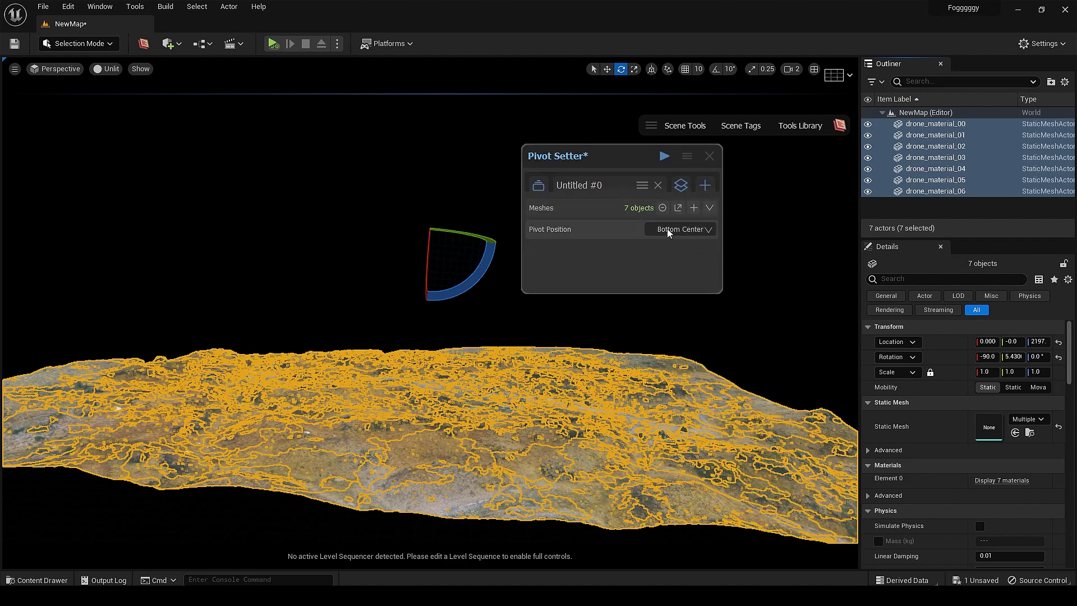
left_click(667, 227)
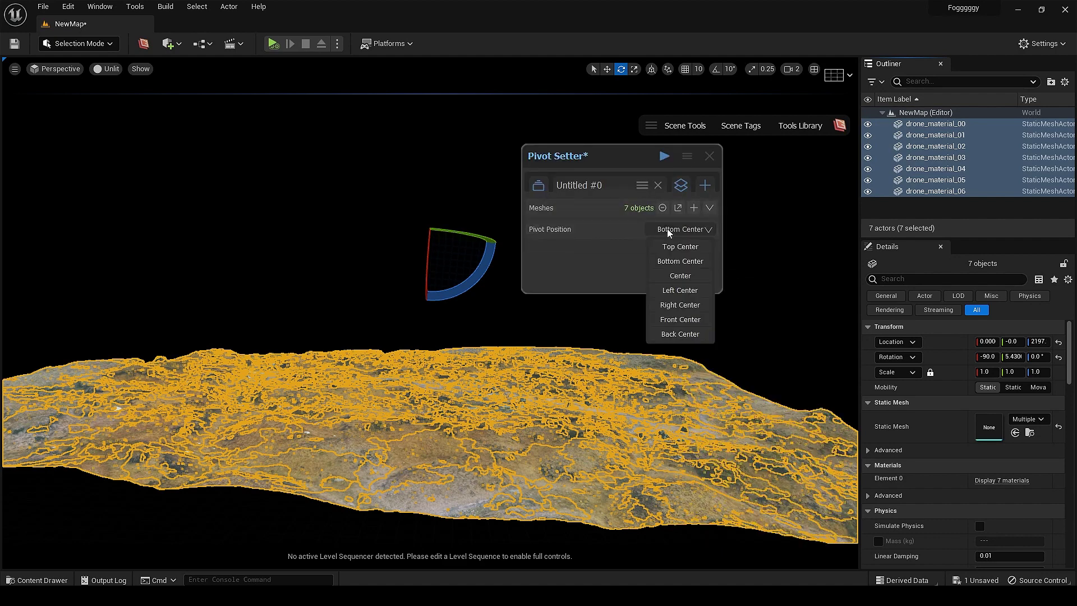
left_click(678, 277)
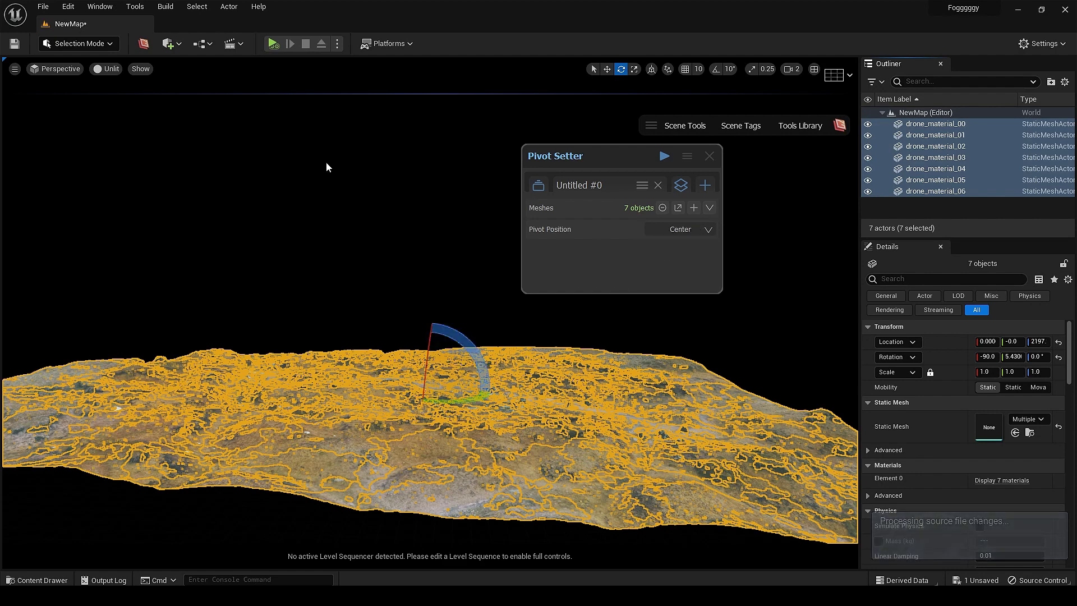
left_click_drag(602, 150, 716, 148)
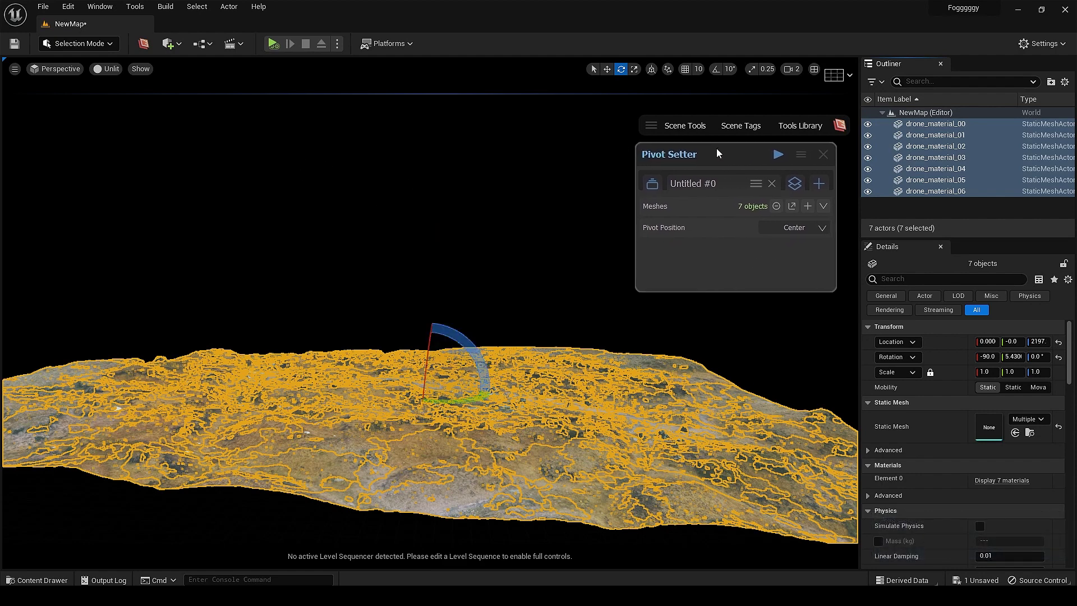
left_click(823, 156)
- Place the Plane mesh from the GraphN plane folder on the terrain and set its scale to 30
left_click_drag(480, 350, 476, 355)
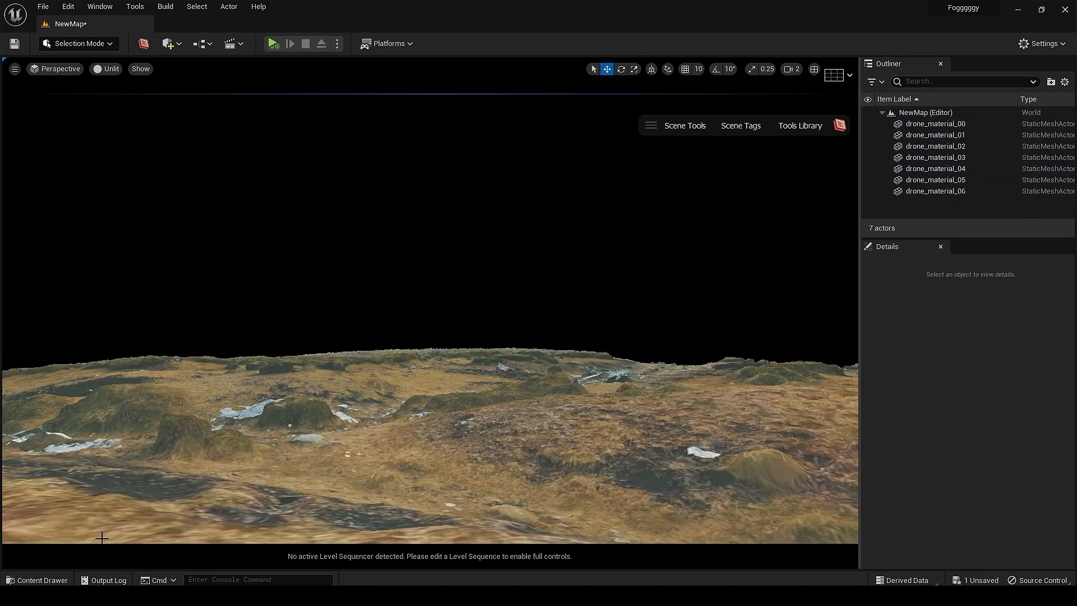
left_click(36, 580)
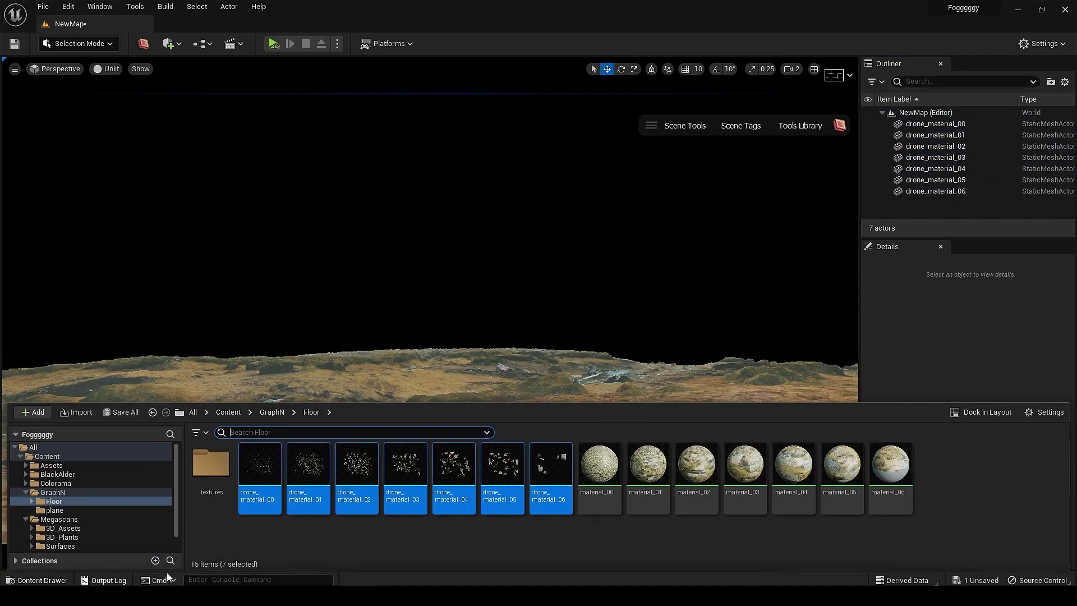
left_click(54, 510)
left_click_drag(212, 471, 438, 405)
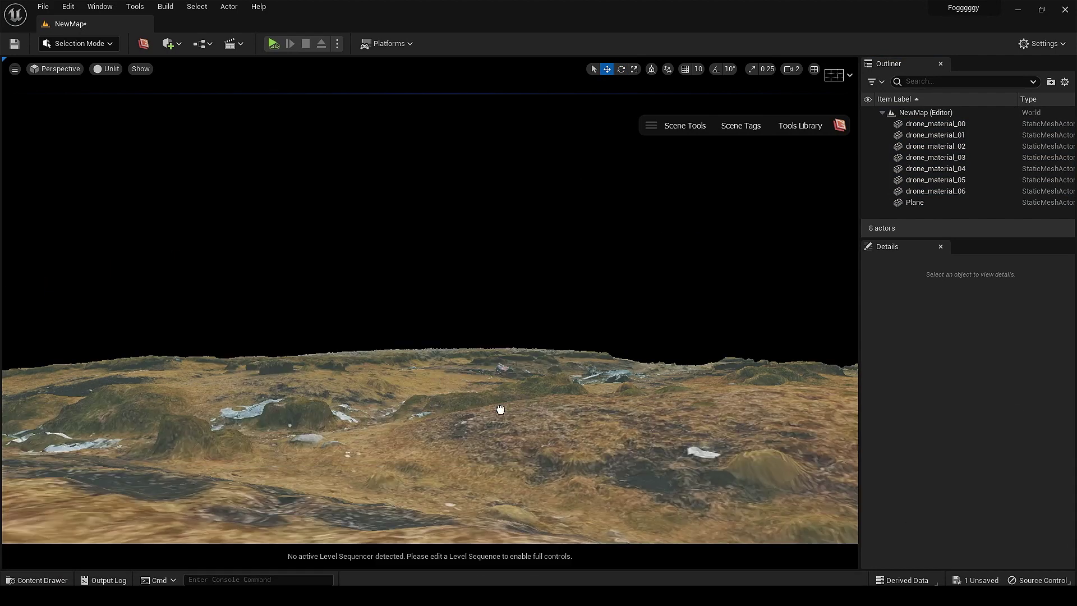
left_click(994, 425)
type("30")
key("Return")
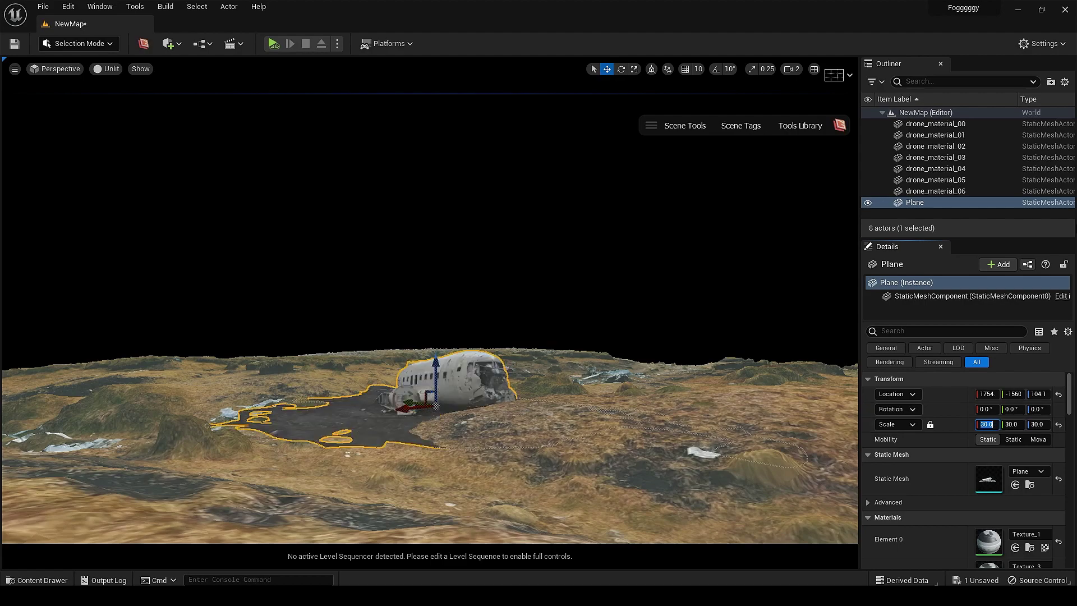
- Move and rotate the plane wreck so it settles into the terrain at about X 1381, Y -1941, Z 121
left_click_drag(435, 409, 407, 409)
key("w")
left_click_drag(407, 409, 340, 401)
key("e")
left_click_drag(341, 401, 385, 419)
key("w")
right_click_drag(385, 419, 333, 454)
right_click_drag(219, 395, 191, 394)
key("w")
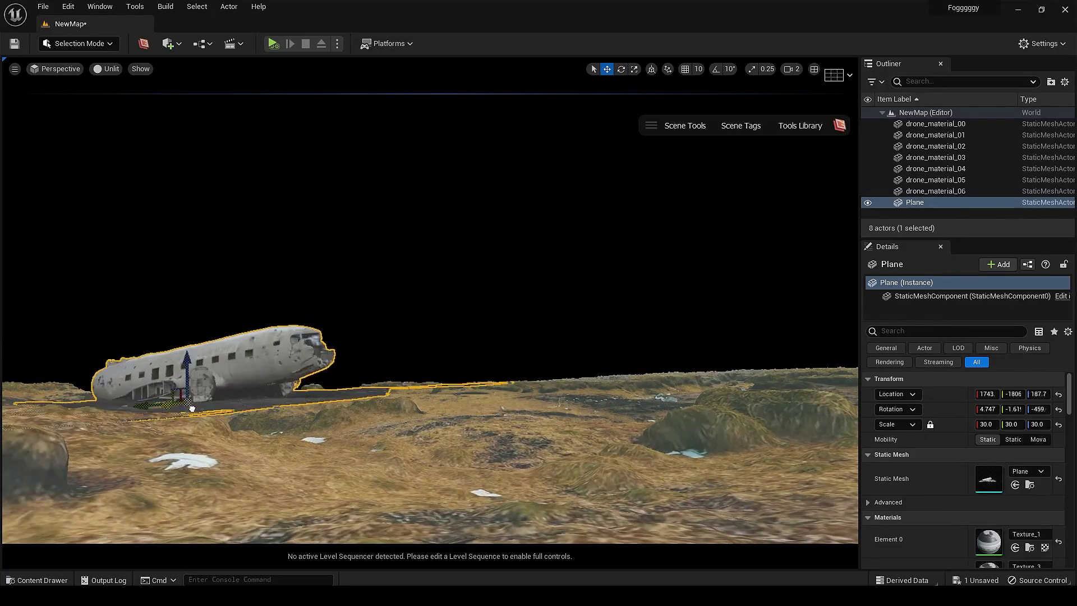
left_click_drag(192, 409, 258, 398)
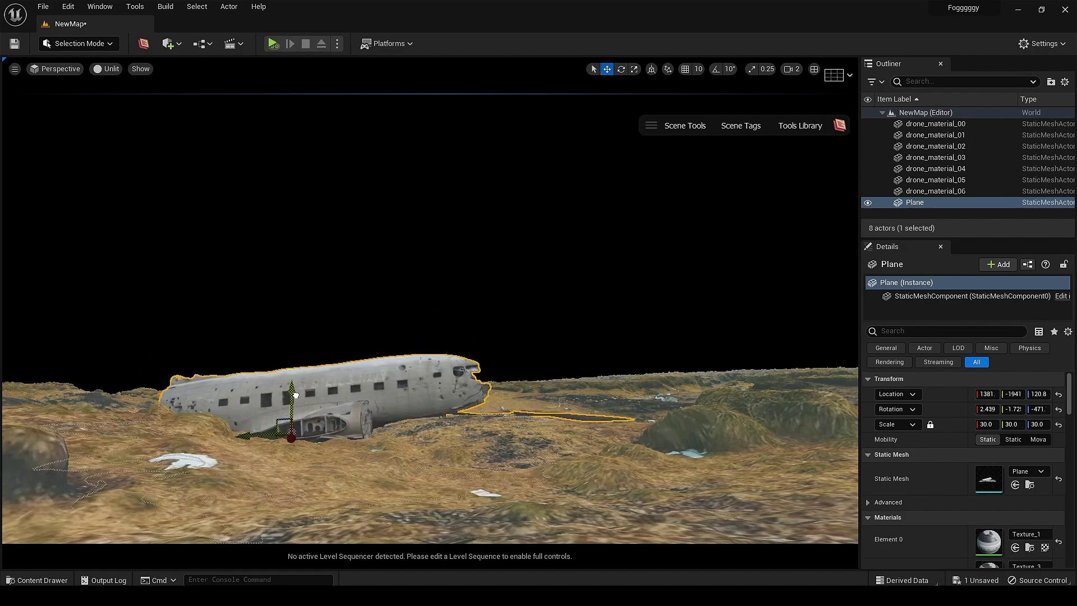
key("Escape")
- Place the Tundra_Rocky_Ground_vi1veh0 mesh in front of the wreck and move it away to about Y -4208
mouse_move(470, 407)
right_mouse_down()
mouse_move(499, 393)
mouse_move(505, 404)
mouse_move(471, 408)
right_mouse_up()
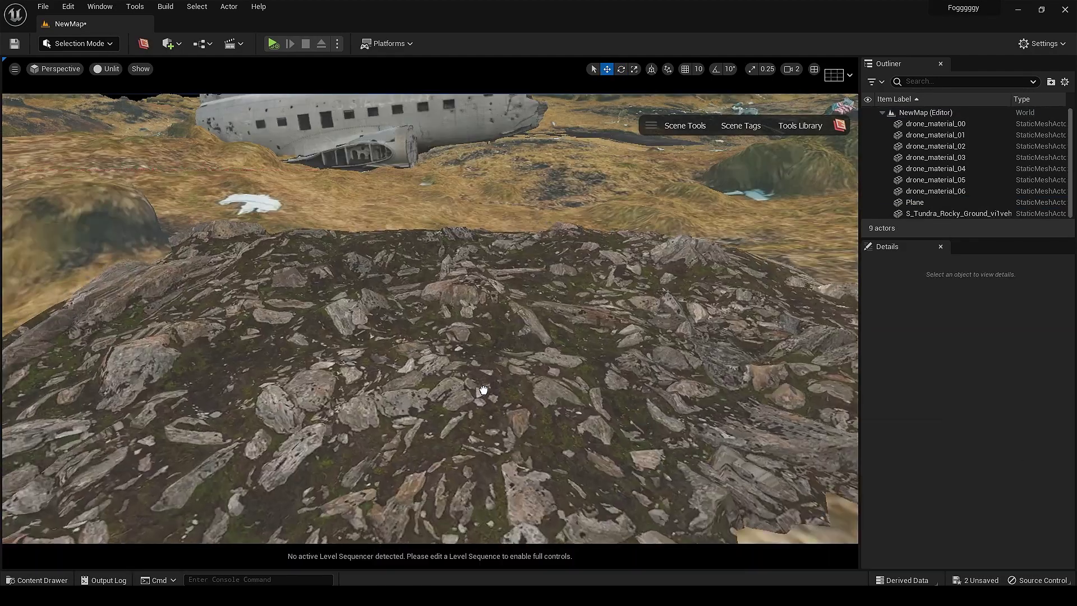
left_click_drag(481, 389, 481, 393)
right_click_drag(481, 393, 460, 415)
left_click_drag(303, 251, 744, 151)
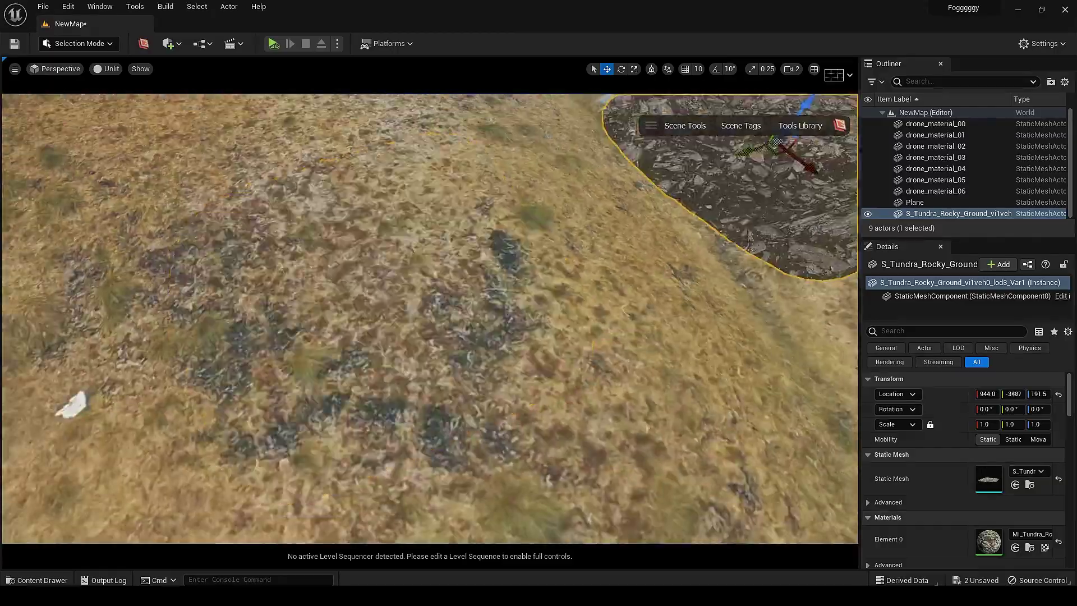
right_click_drag(430, 318, 561, 314)
- Display the viewport in Wireframe to show the rocky ground mesh's polygons
left_click(62, 68)
mouse_move(106, 69)
left_click(147, 130)
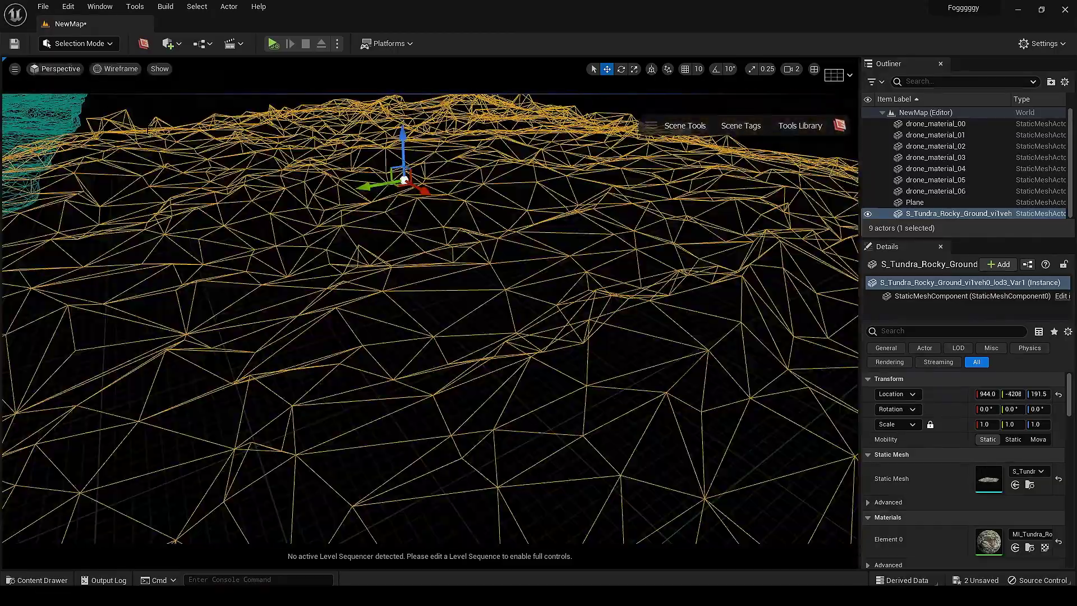
mouse_move(458, 343)
right_mouse_down()
mouse_move(477, 343)
mouse_move(448, 345)
mouse_move(466, 342)
right_mouse_up()
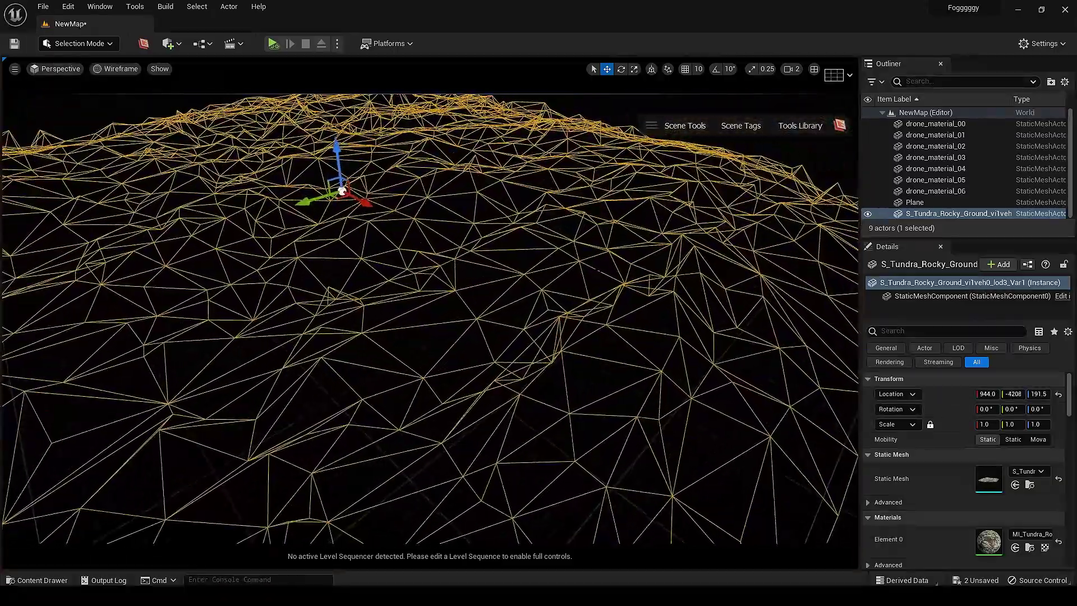
- Simplify the rocky ground mesh with SimplifyMesh, supplying its MI_Tundra_Rocky_Ground_vi1veh0_2K material
left_click(791, 126)
scroll(793, 332, "down", 6)
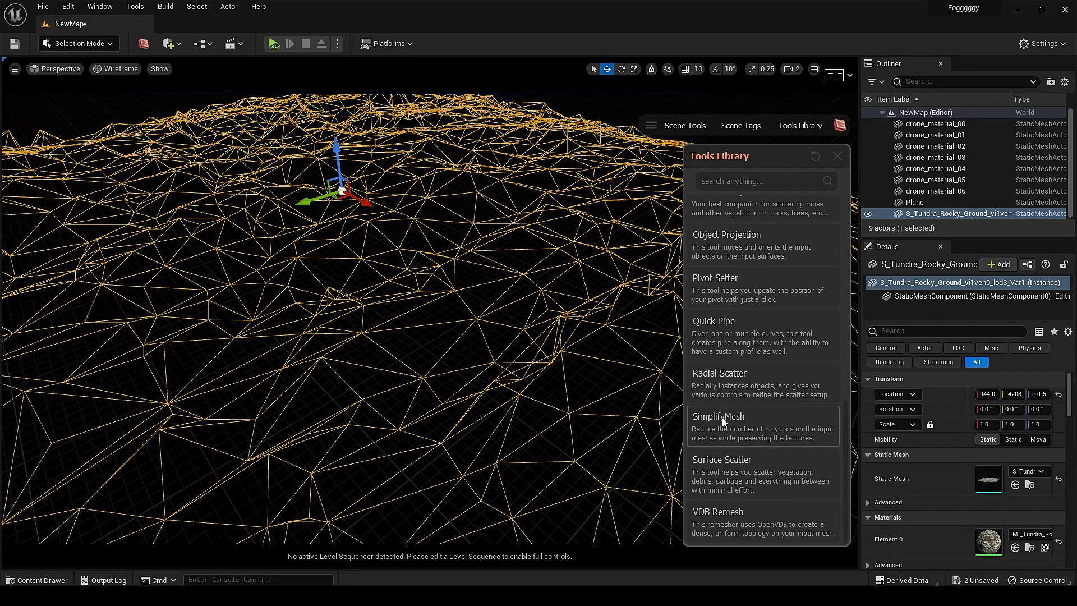
left_click(722, 420)
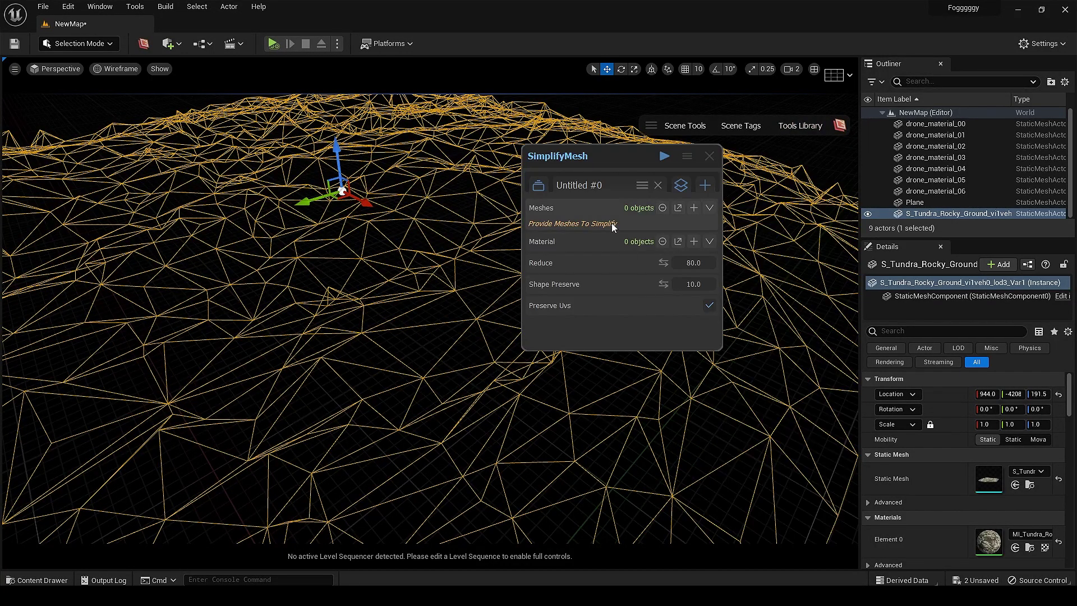
left_click(1028, 547)
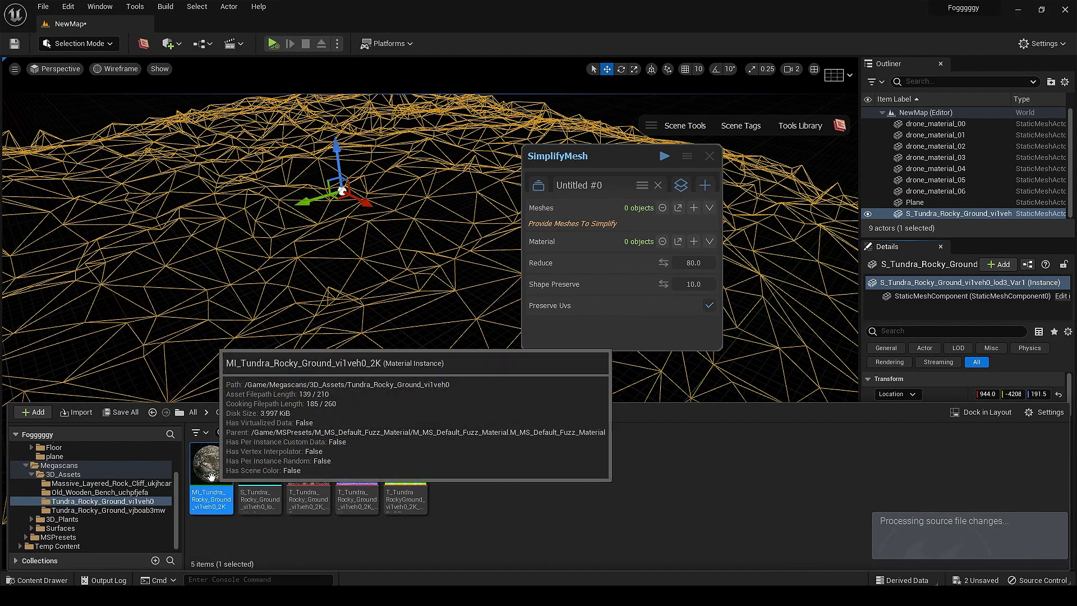
left_click(694, 207)
scroll(511, 262, "up", 3)
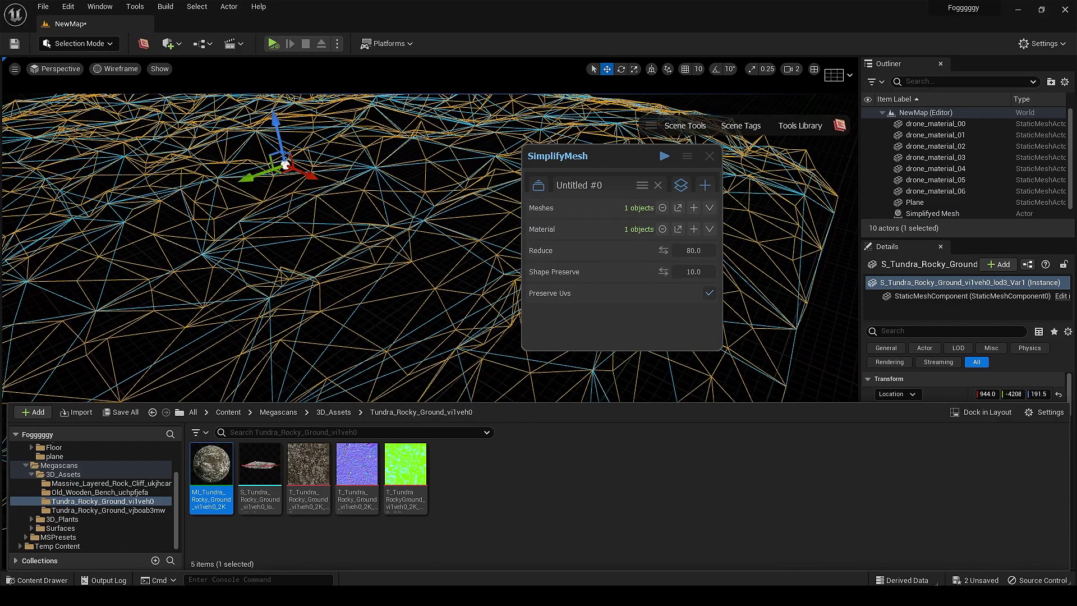
- Set the rocky ground simplification's Reduce value to 50 and adjust its Shape Preserve value
left_click(36, 580)
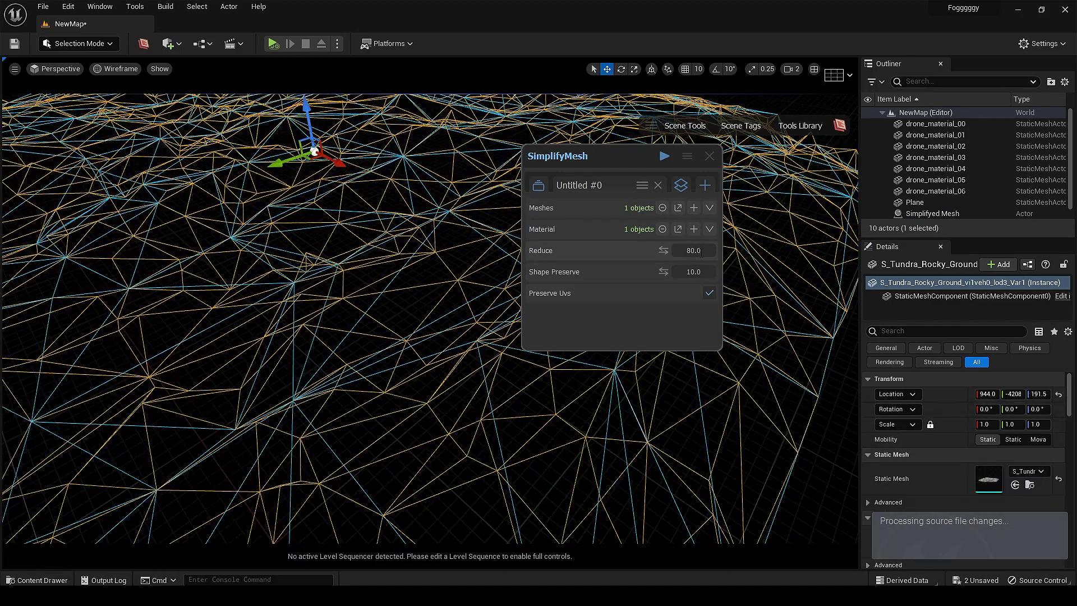
left_click(664, 249)
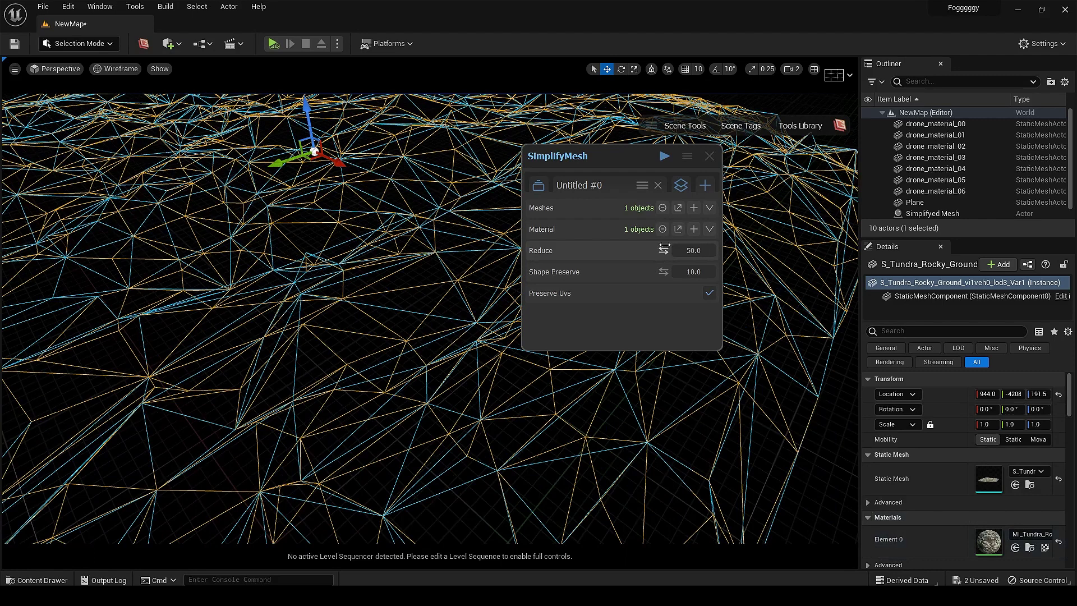
left_click(667, 271)
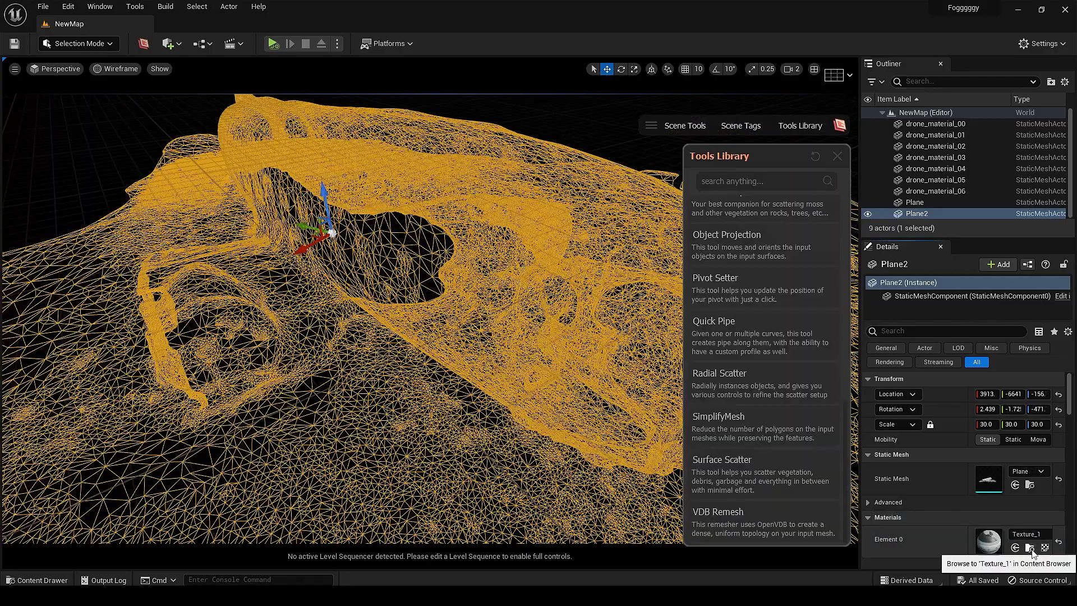
- Simplify the Plane2 wreck mesh with SimplifyMesh, supplying its Texture_1 material
key("ctrl+space")
left_click(740, 417)
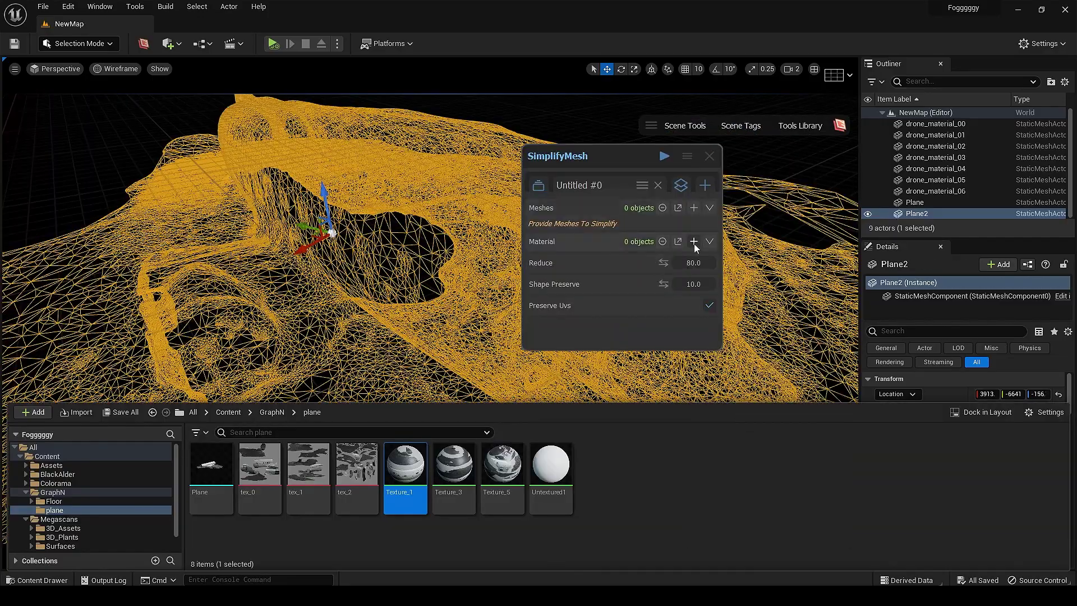
left_click(694, 208)
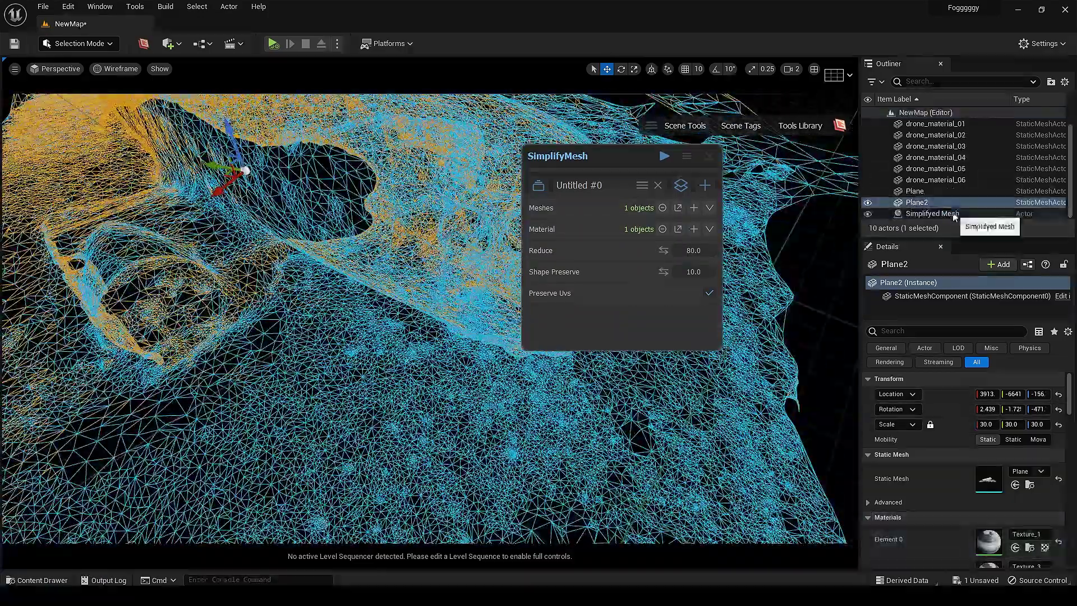
- Set the Plane2 simplification's Reduce value to 50 and open its Shape Preserve value for editing
type("50")
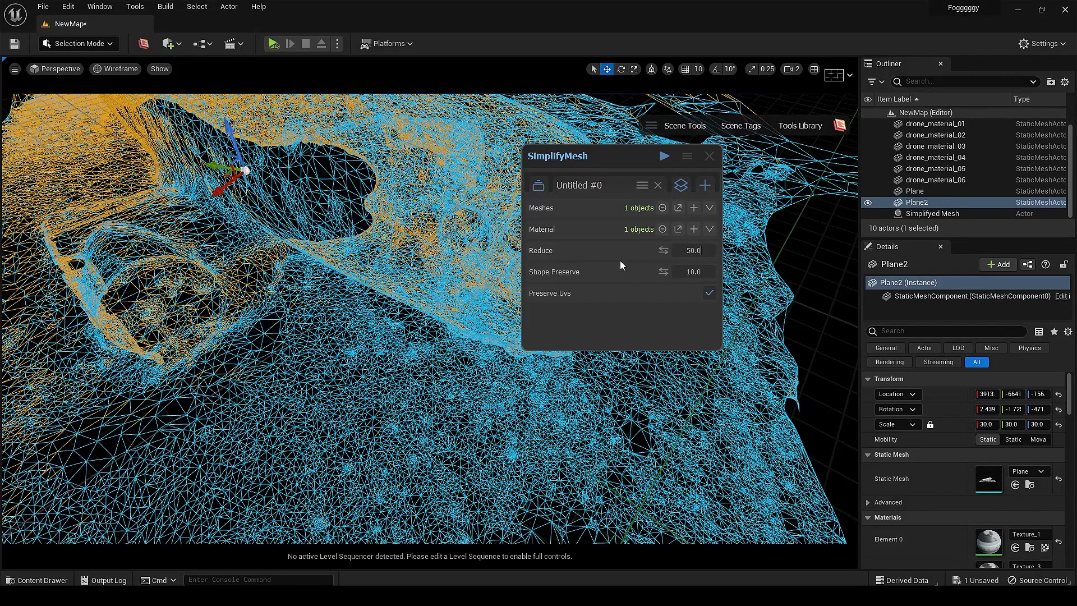
left_click(675, 271)
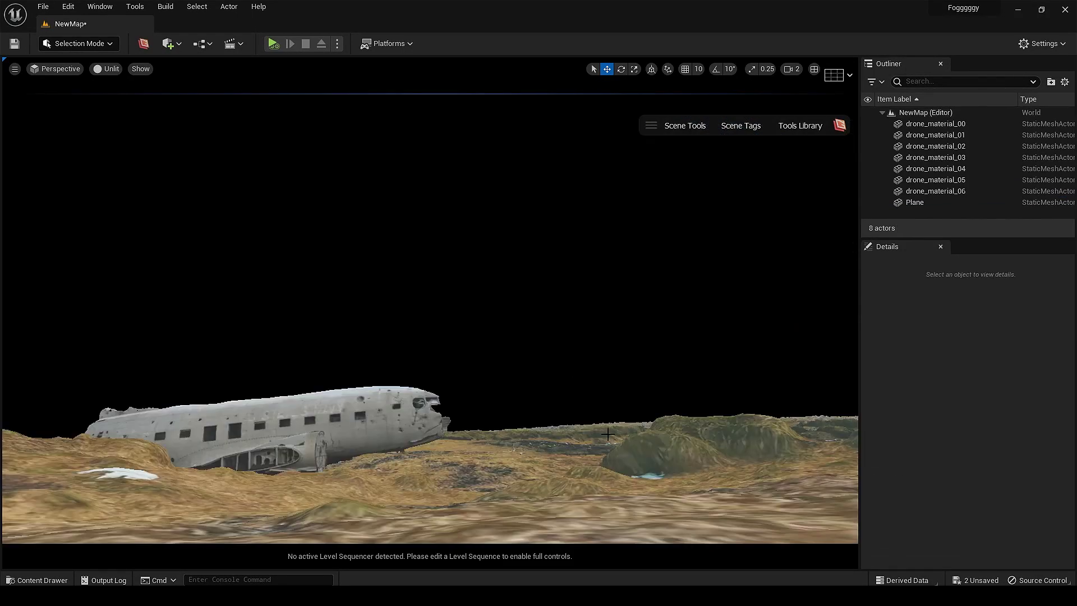
- Reposition the Plane wreck so the fuselage sits a little higher and closer on the grassy ground
left_click(374, 416)
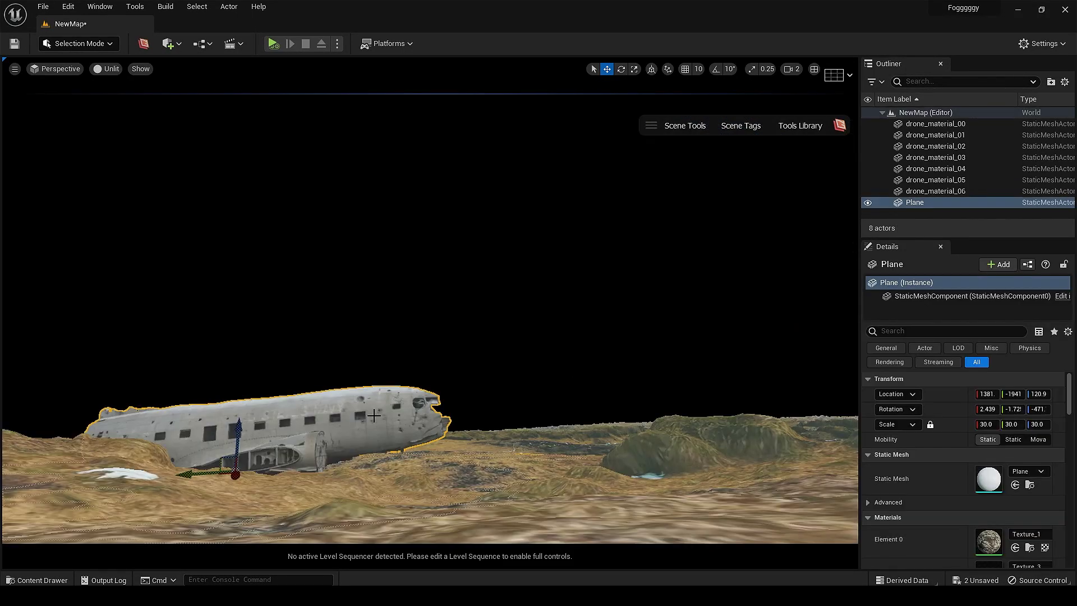
left_click_drag(235, 469, 220, 477)
key("w")
key("ctrl+z")
left_click(348, 304)
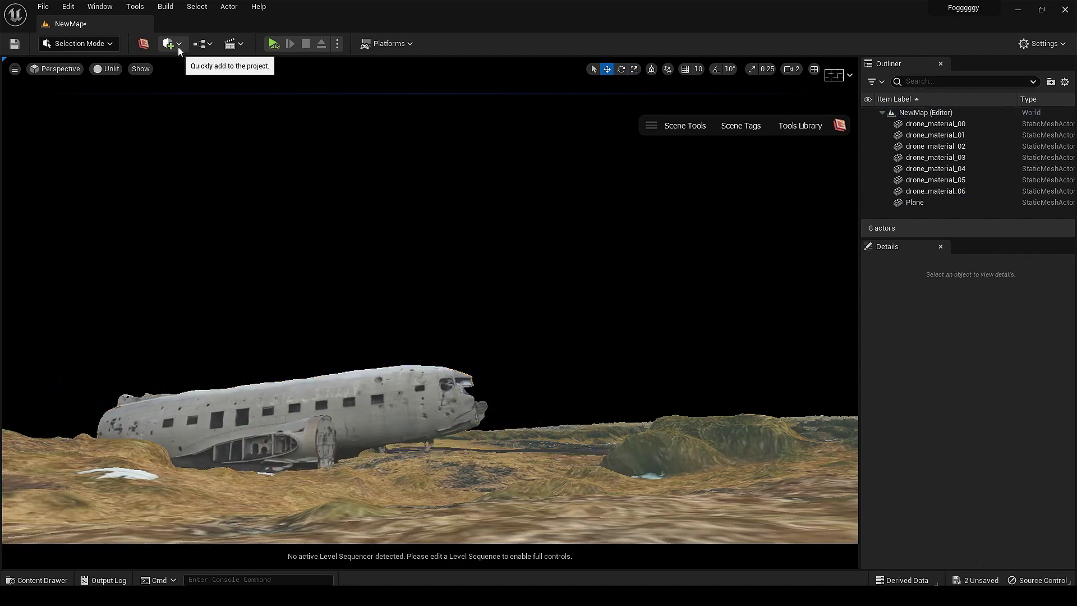
- Create a sky light, atmospheric light, sky atmosphere, volumetric cloud and height fog with the Env. Light Mixer
left_click(115, 9)
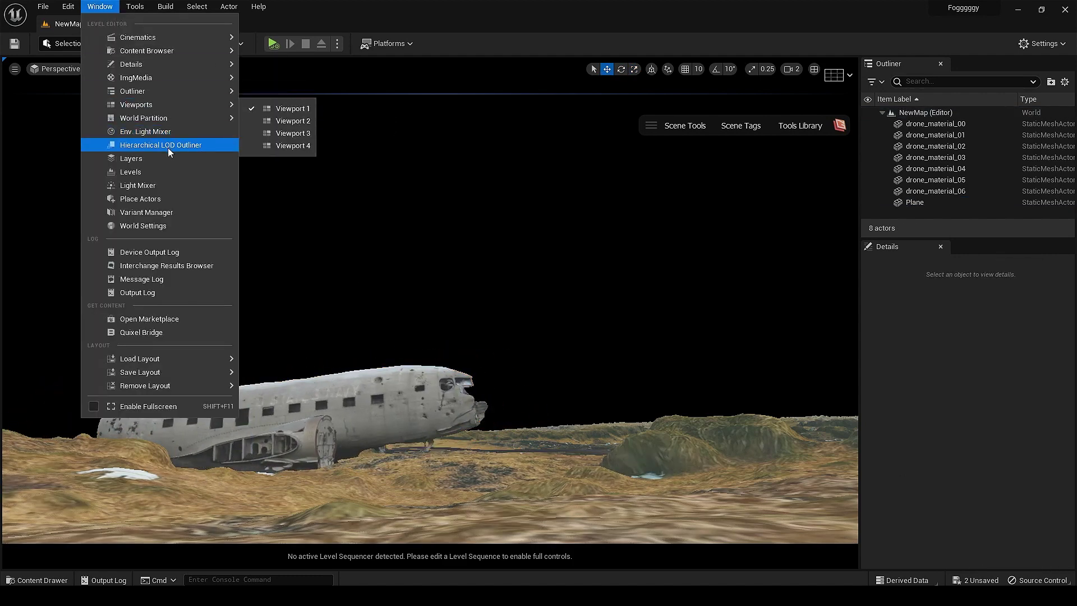
left_click(165, 132)
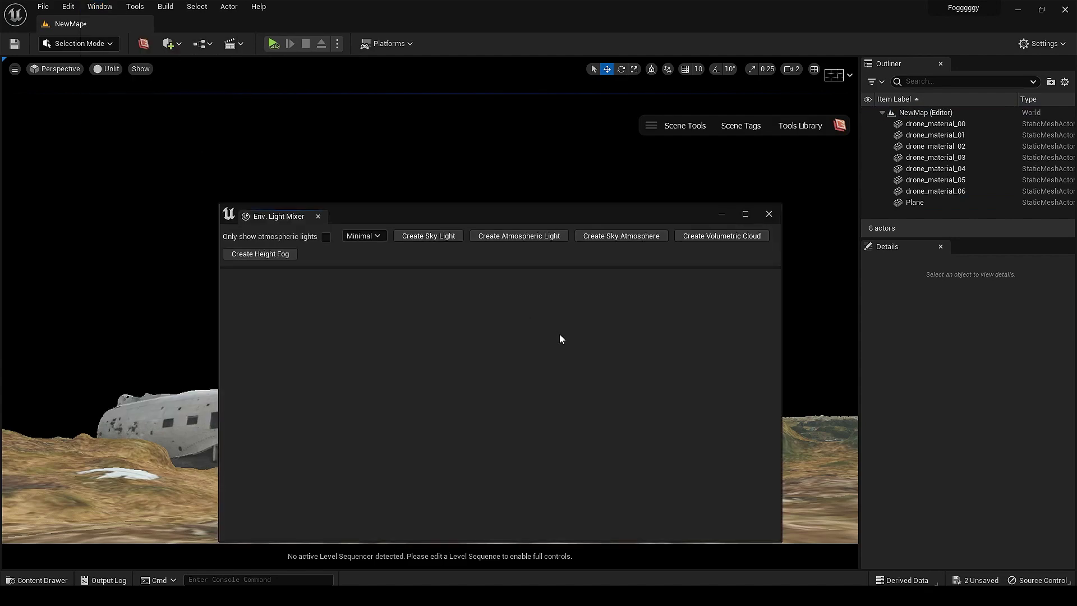
left_click(420, 238)
left_click(420, 238)
left_click(420, 238)
left_click(420, 238)
left_click(420, 238)
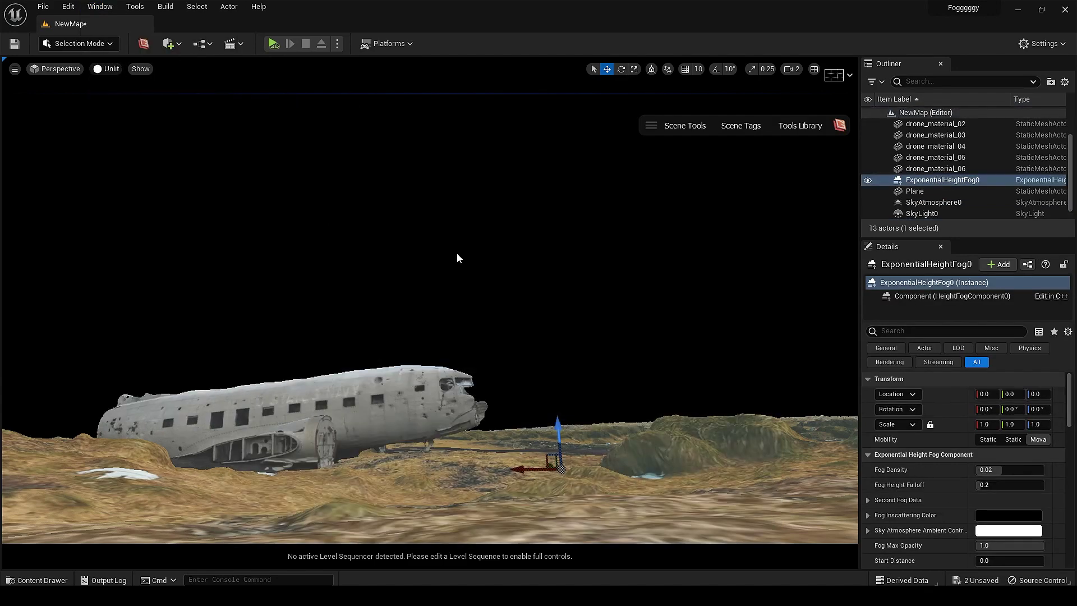
- Display the viewport in Lit mode and rotate the sun down to a low, pink dusk angle behind the wreck
key("alt+4")
left_click(492, 277)
key("ctrl+l")
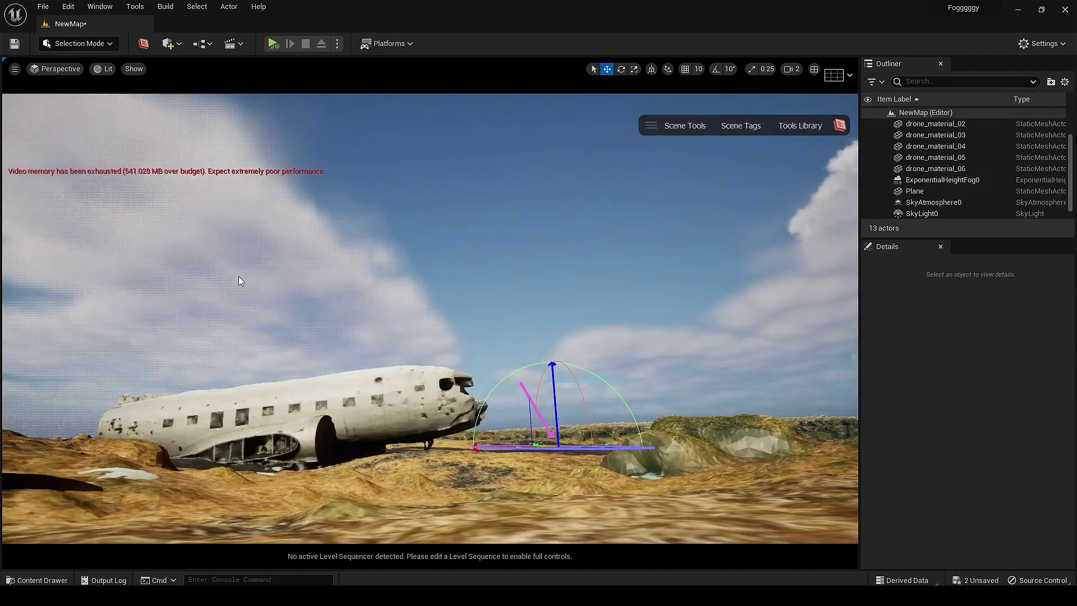
key("ctrl+l")
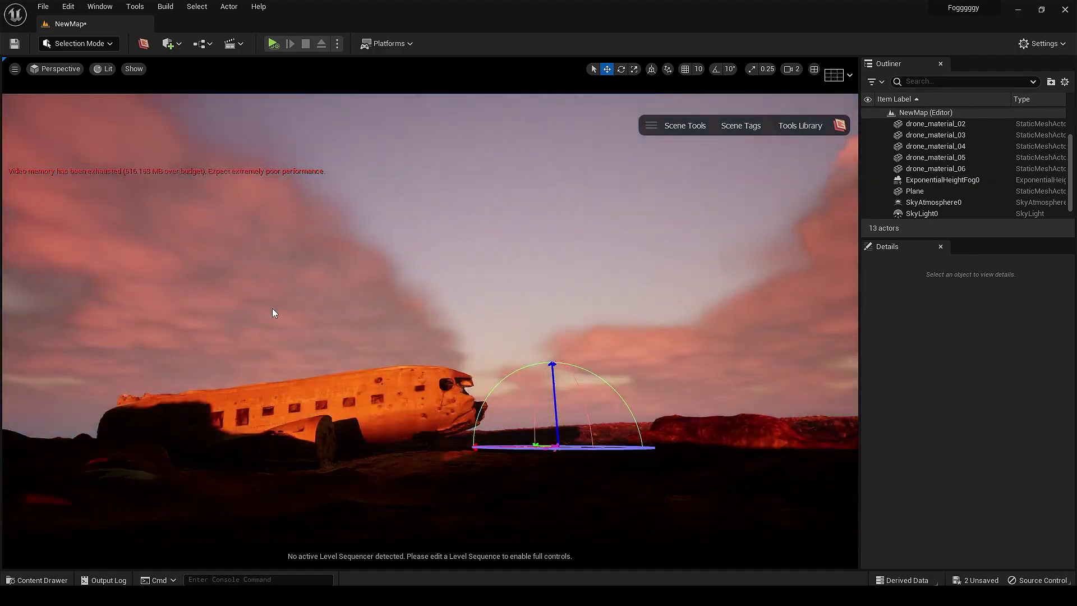
key("ctrl+l")
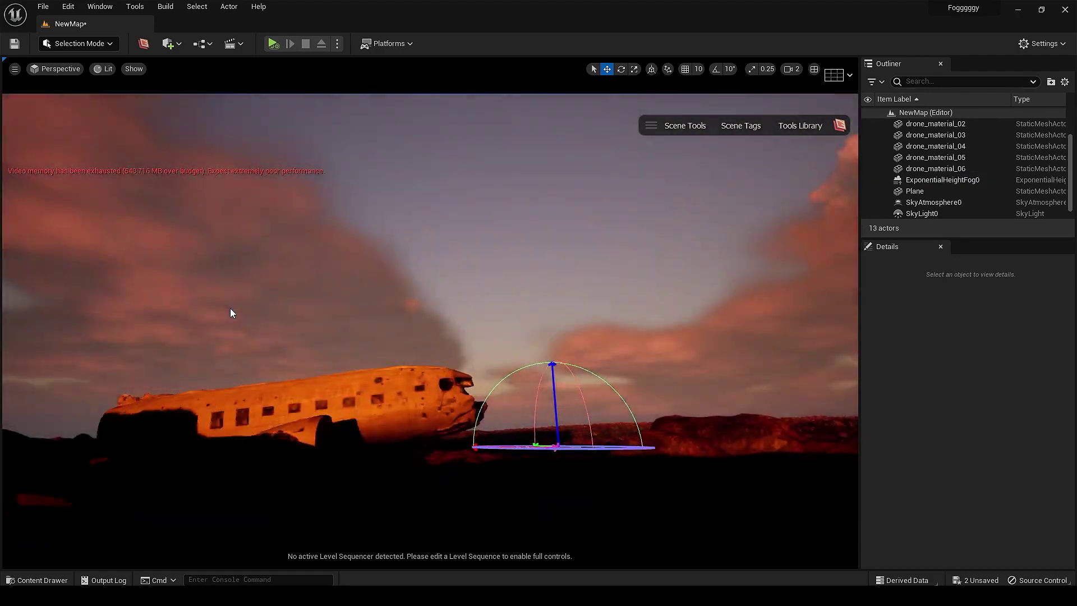
key("ctrl+l")
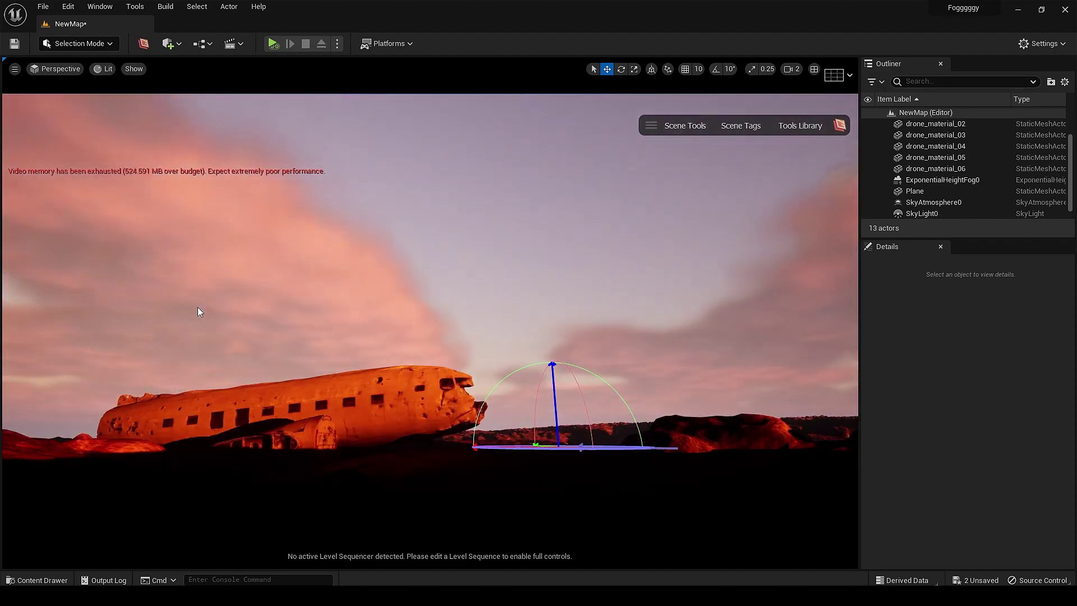
key("ctrl+l")
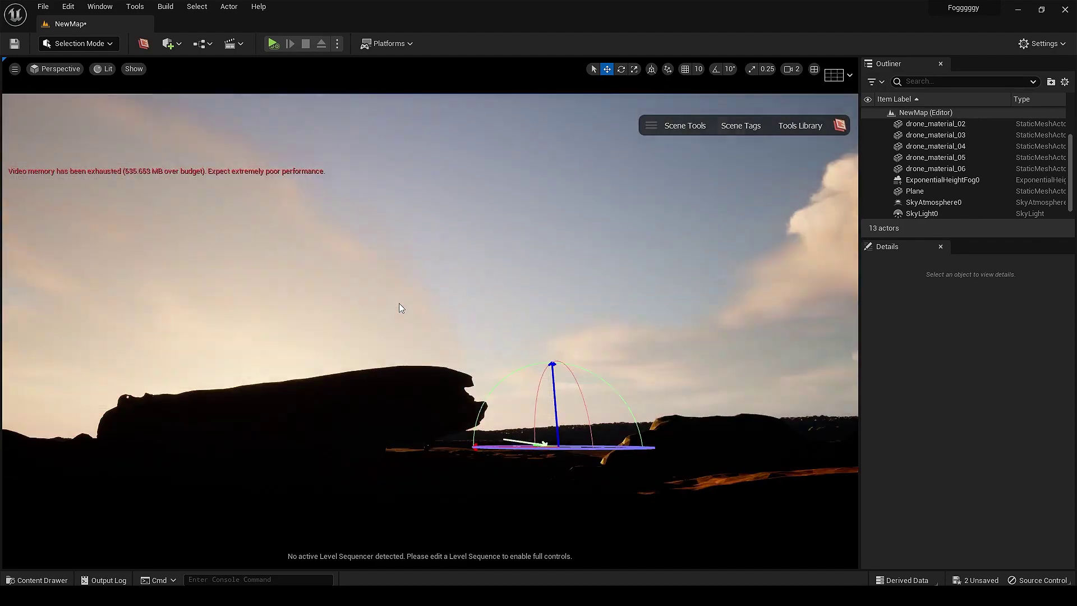
key("ctrl+l")
- Add a PostProcessVolume and override its Global Illumination and Reflections methods with None
left_click(168, 43)
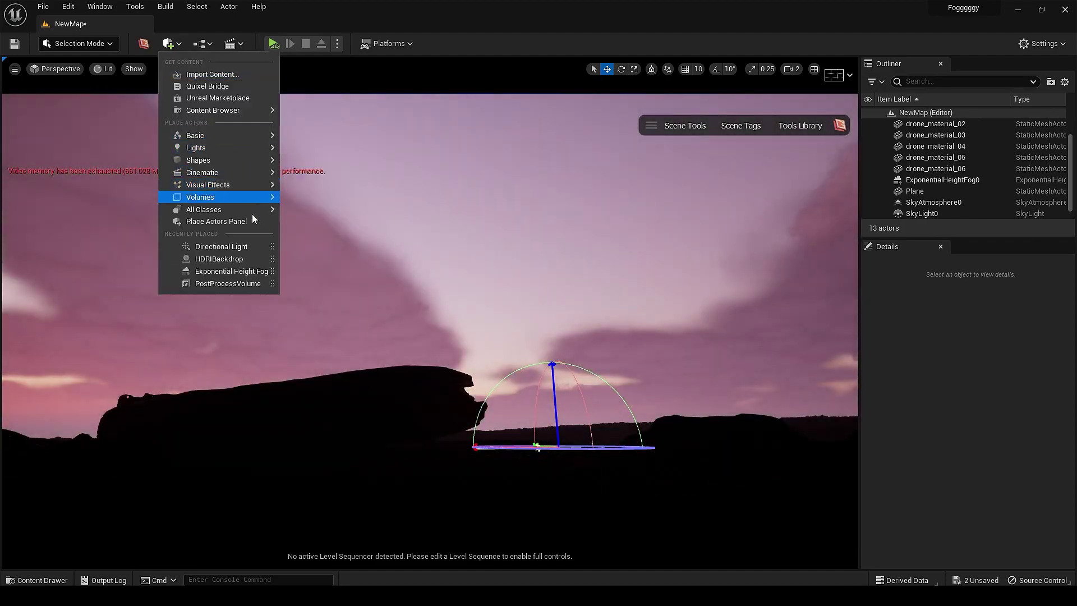
mouse_move(208, 184)
left_click(336, 185)
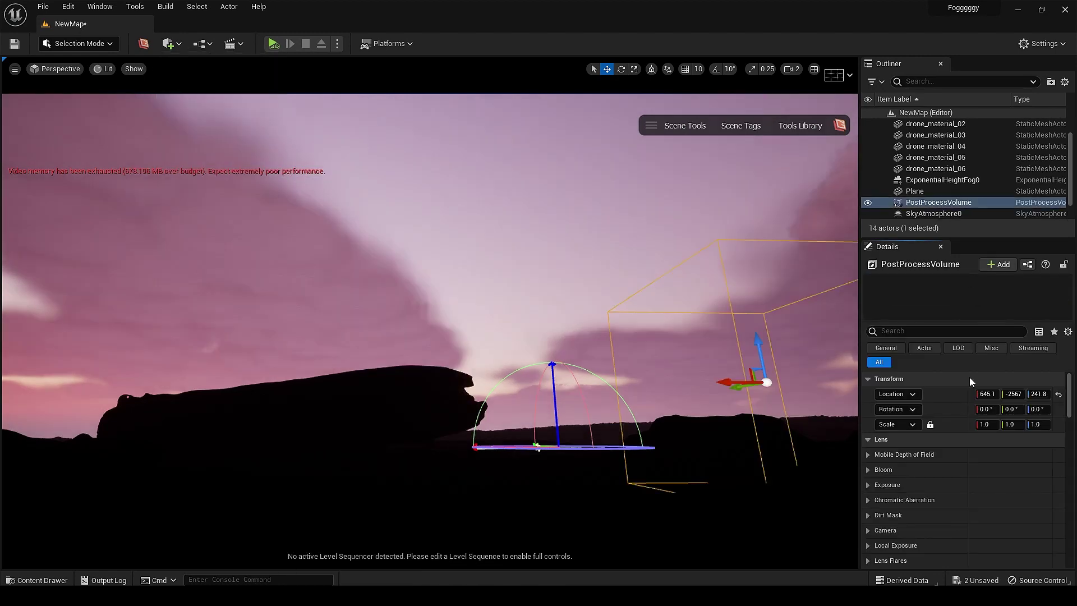
scroll(988, 476, "down", 10)
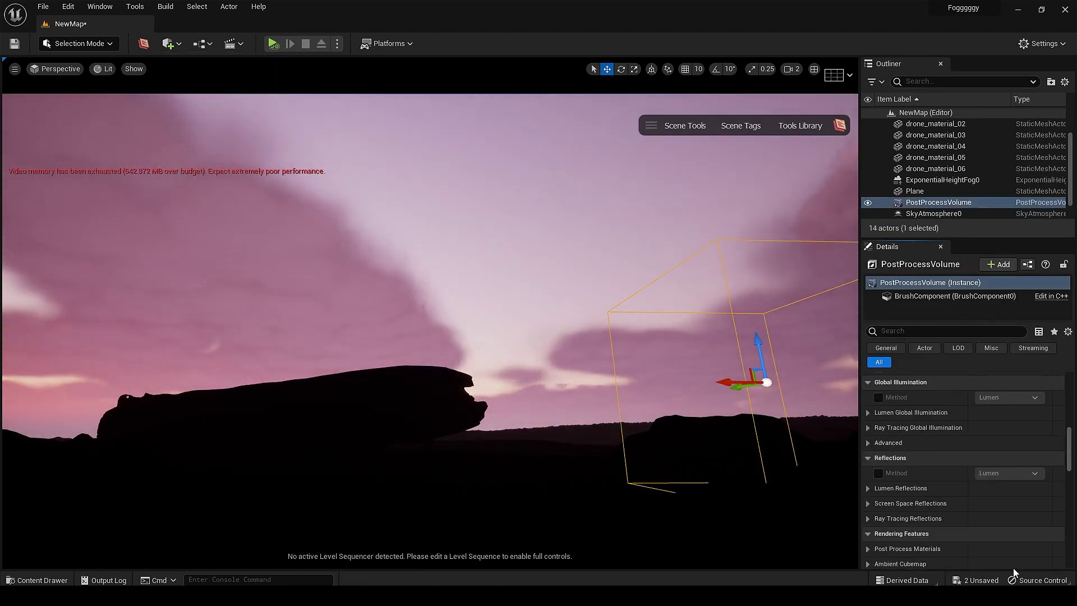
left_click(878, 397)
left_click(878, 473)
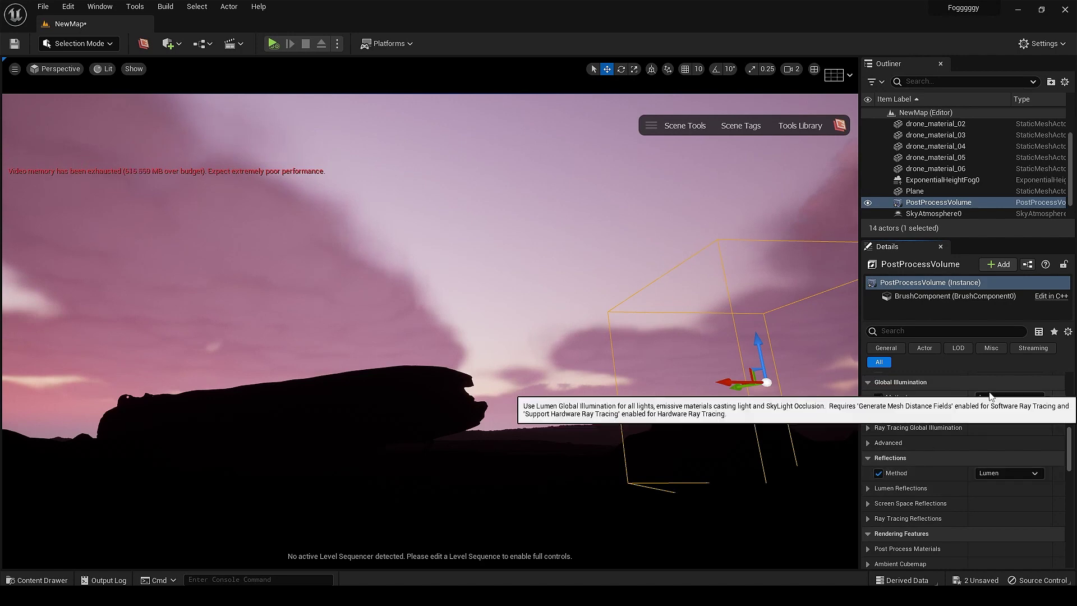
left_click(1004, 398)
left_click(985, 410)
left_click(988, 473)
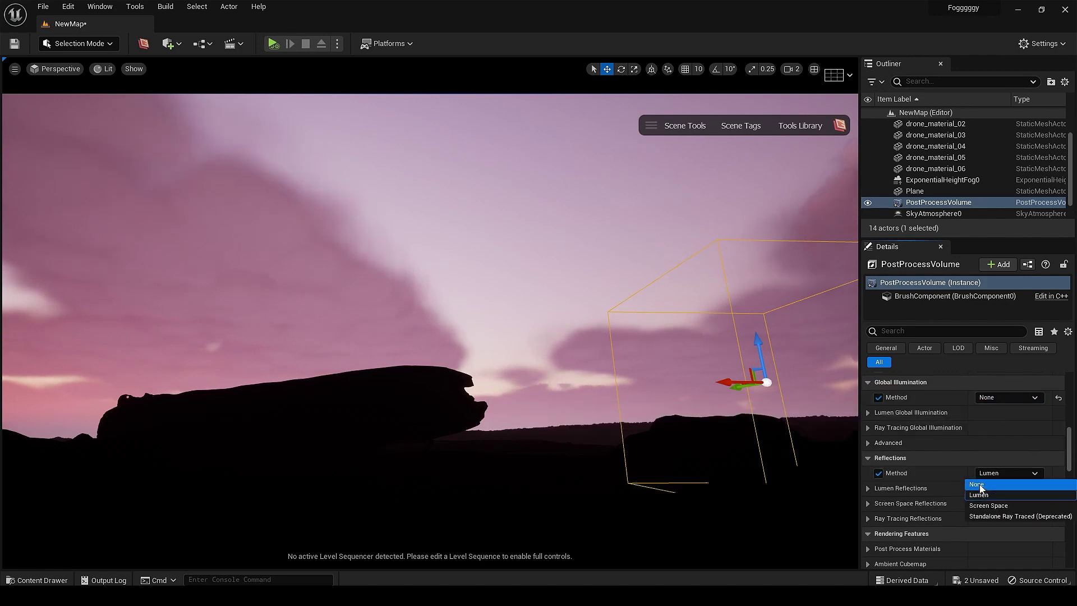
left_click(980, 484)
- Fine-tune the sun's direction to give a purple dusk sky behind the silhouetted wreck
left_click(547, 357)
key("ctrl+l")
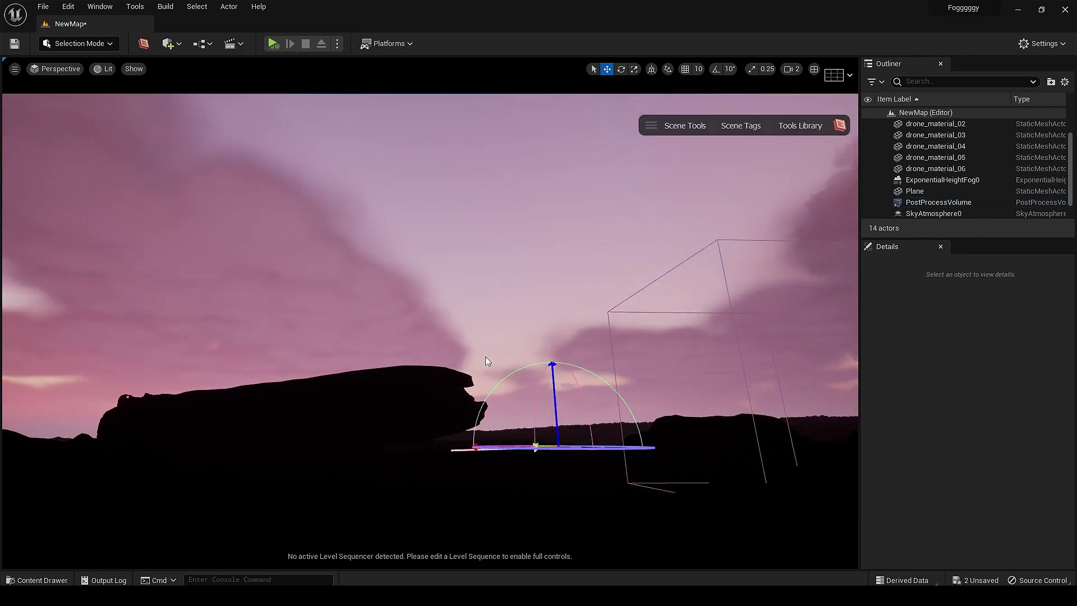
key("ctrl+l")
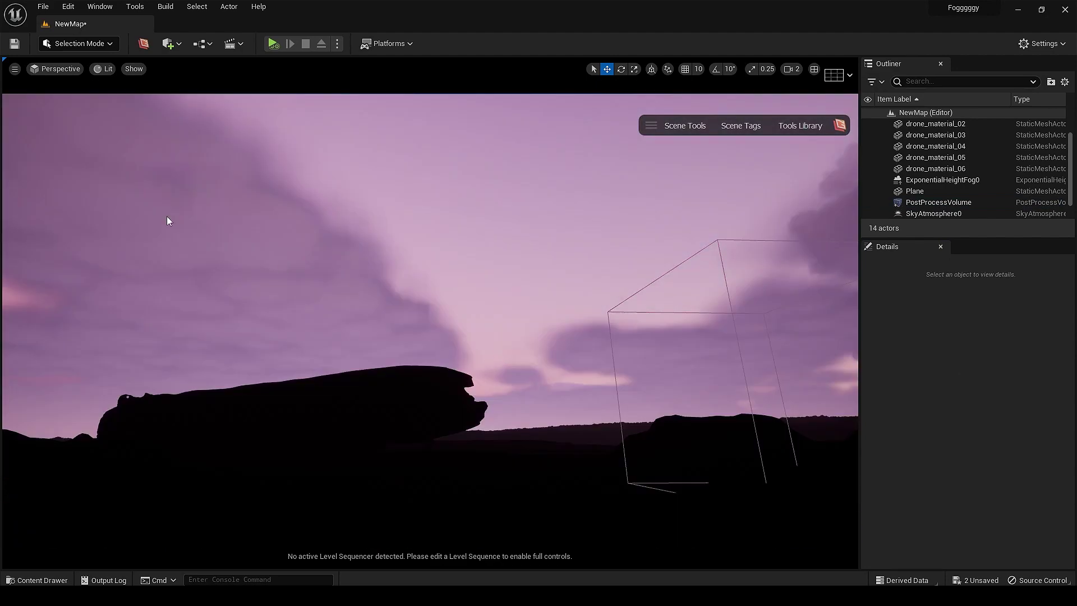
- Place a Spot Light near the wreck's nose, move it up and away, and rotate it towards the fuselage
left_click(178, 45)
mouse_move(241, 147)
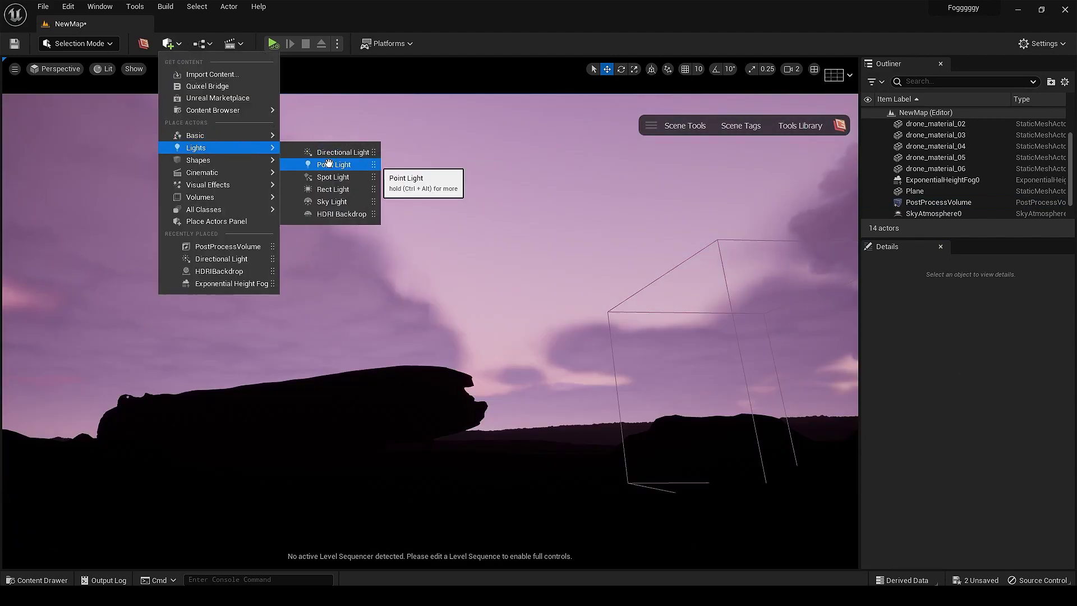
left_click_drag(328, 183, 458, 381)
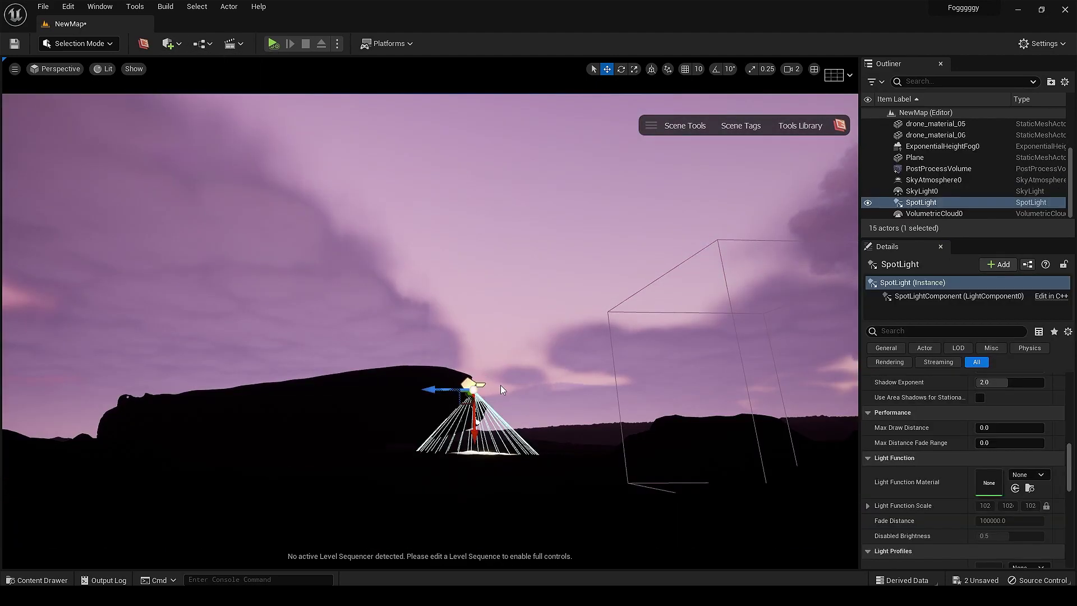
left_click_drag(474, 429, 689, 283)
key("e")
left_click_drag(639, 158, 666, 191)
key("e")
- Switch the transform gizmo to world space, turn the spot light further towards the fuselage and move it closer
left_click(668, 69)
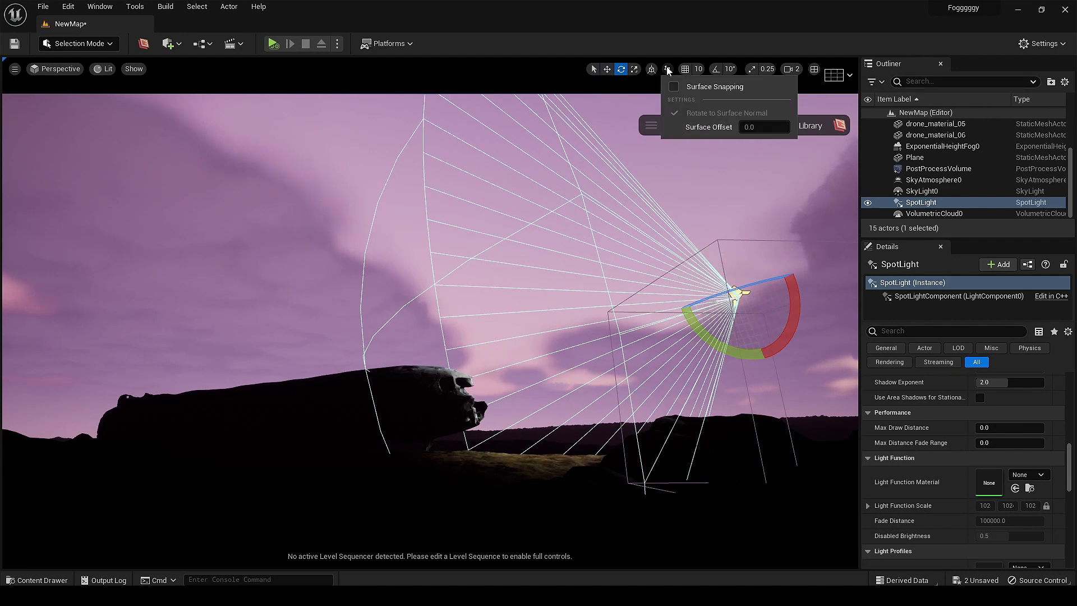
left_click(651, 69)
left_click_drag(703, 331, 762, 335)
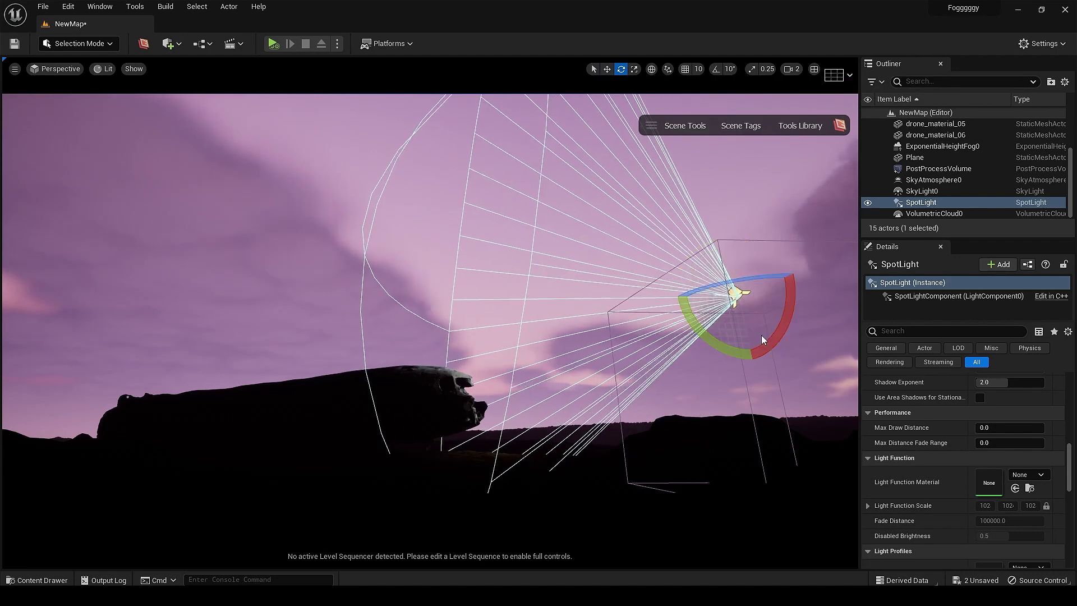
key("w")
mouse_move(695, 305)
left_mouse_down()
mouse_move(627, 310)
mouse_move(686, 304)
left_mouse_up()
- Extend the spot light's Attenuation Radius to about 3585 and readjust its tilt and position towards the wreck
scroll(875, 388, "up", 8)
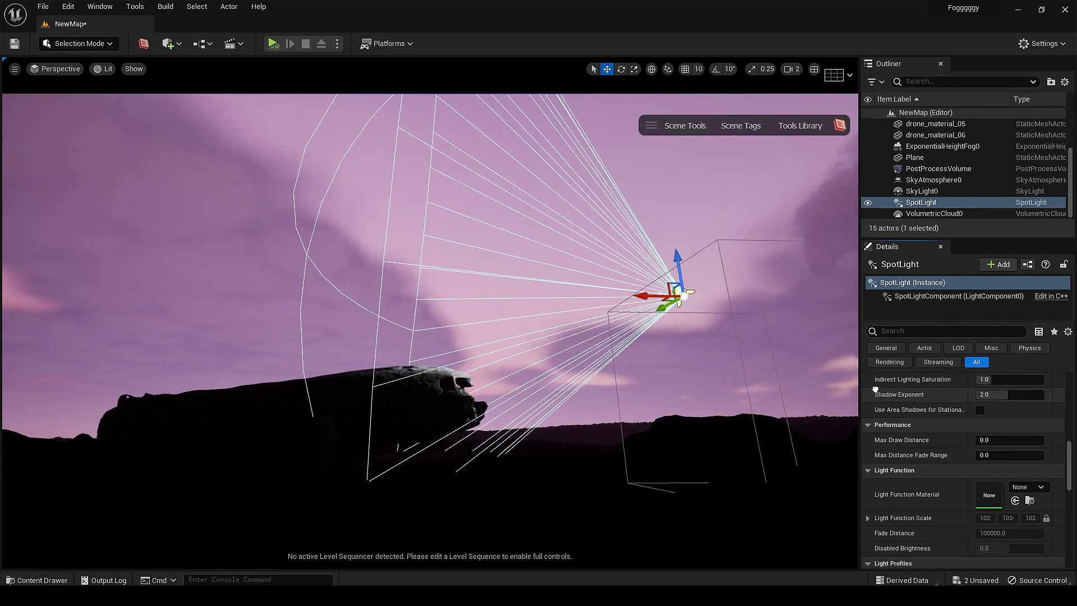
left_click_drag(995, 501, 1011, 500)
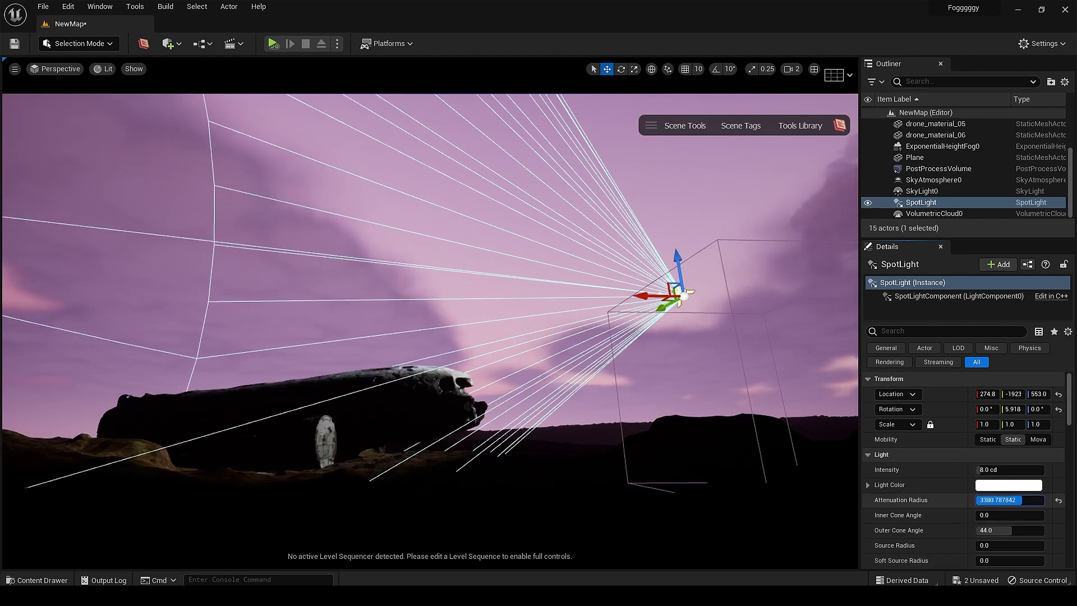
key("e")
left_click_drag(651, 322, 679, 282)
key("w")
mouse_move(909, 500)
right_mouse_down()
mouse_move(910, 436)
mouse_move(911, 514)
right_mouse_up()
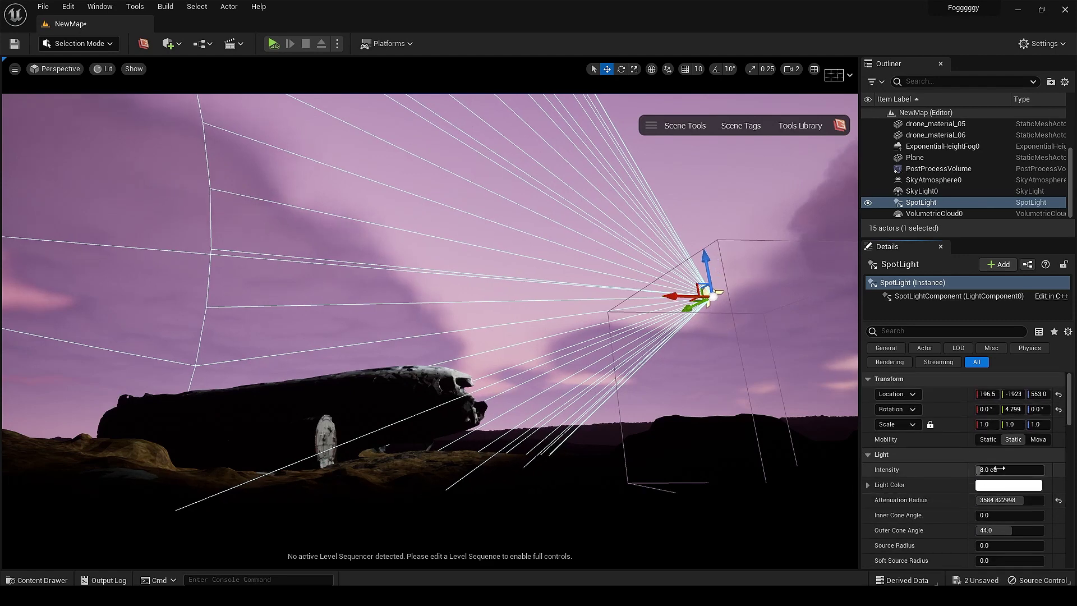
- Raise the spot light's Intensity to about 14.9 cd and swing it about 15.4° around Z onto the fuselage side
left_click_drag(995, 470, 1002, 470)
key("e")
left_click_drag(676, 281, 790, 288)
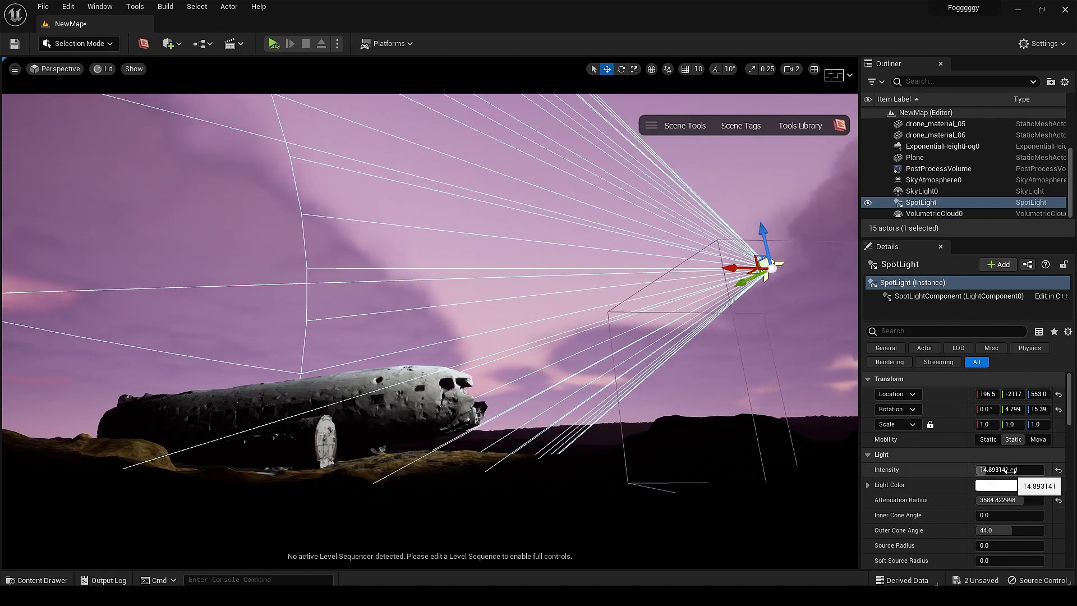
- Raise the spot light's Intensity to about 20.65 cd and enable Use Temperature with a warm value of about 3698
left_click_drag(1010, 469, 965, 474)
scroll(945, 391, "down", 5)
left_click(980, 459)
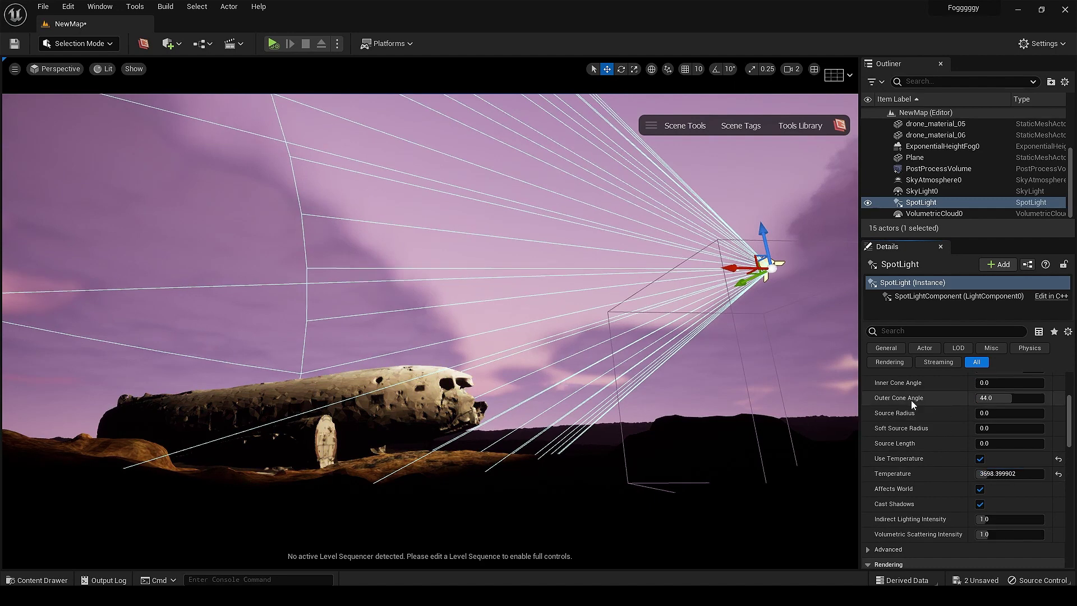
- Narrow the spot light's Outer Cone Angle to about 33.3 and move the light to illuminate more of the fuselage
scroll(912, 405, "up", 5)
mouse_move(1008, 513)
left_mouse_down()
mouse_move(965, 512)
mouse_move(1004, 512)
left_mouse_up()
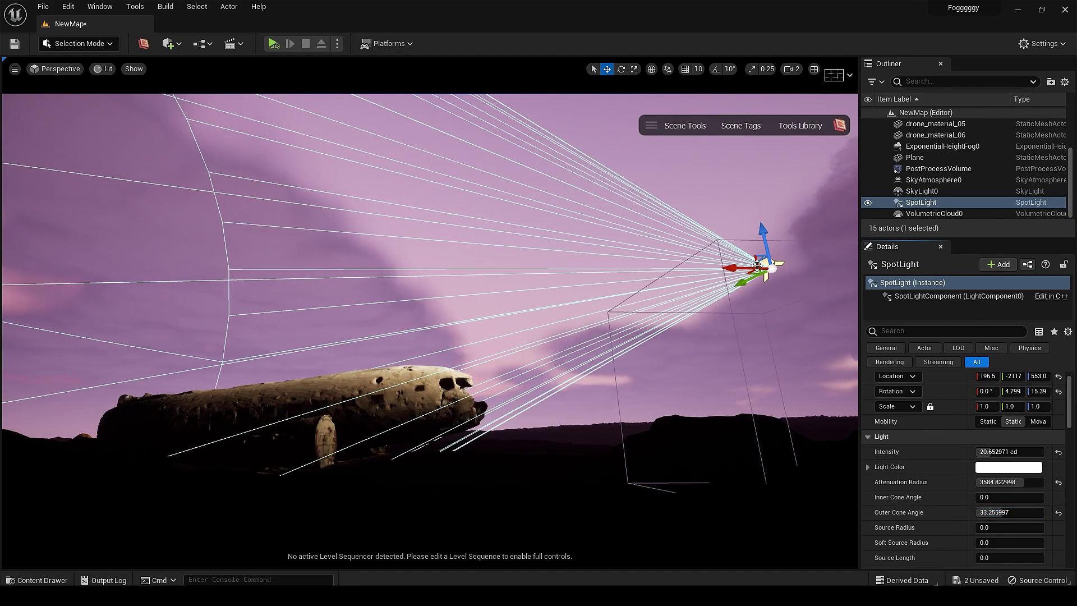
left_click_drag(740, 283, 663, 285)
left_click(582, 314)
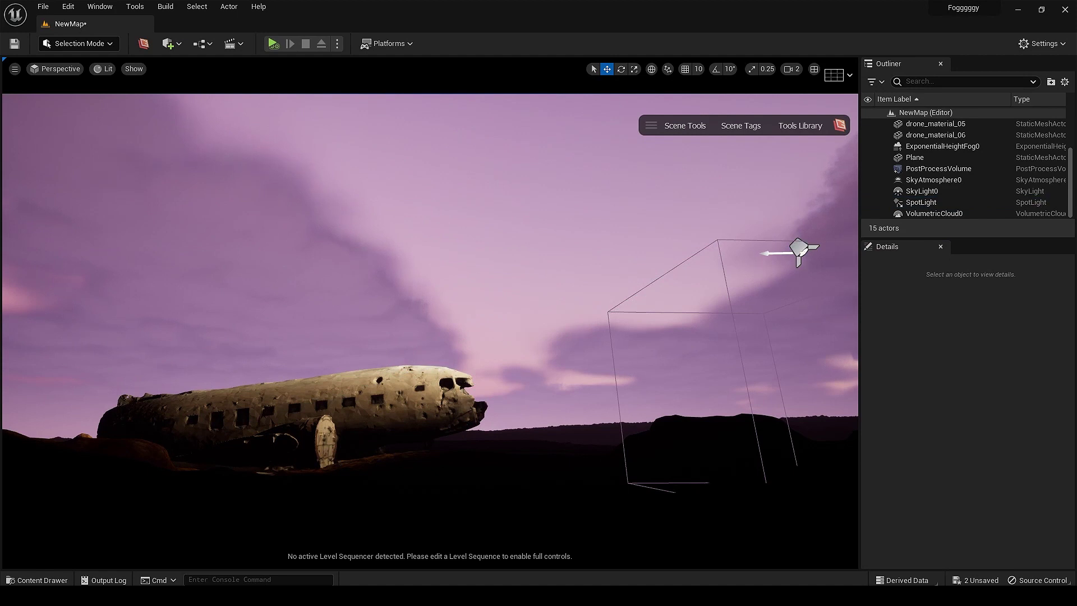
- Enable Real Time Capture on SkyLight0 and rotate the sun to cast red sunset light across the wreck's side
left_click(926, 192)
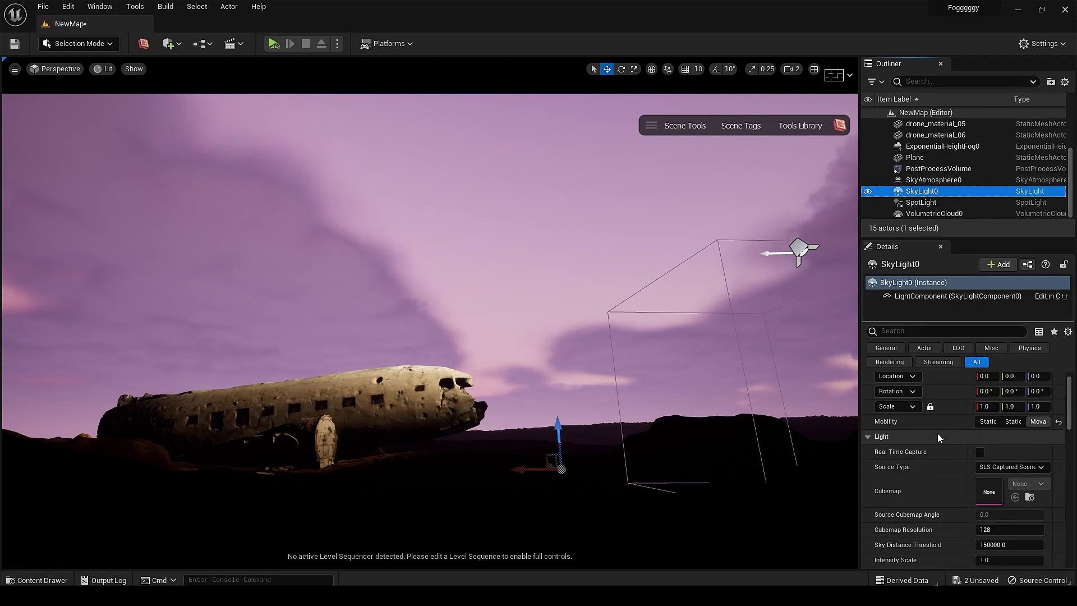
left_click(980, 416)
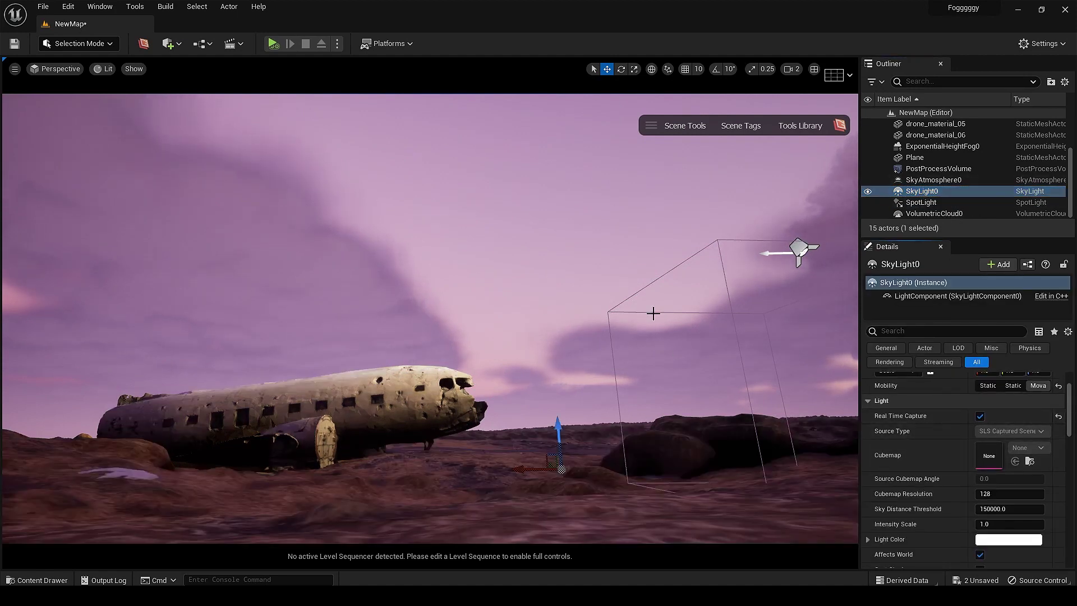
left_click(510, 382)
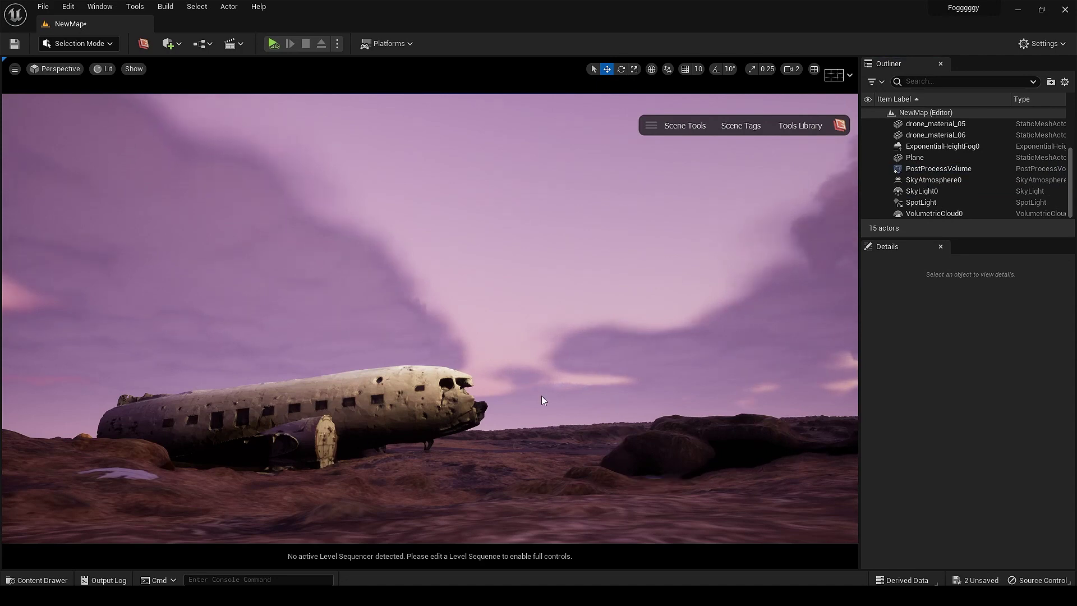
key("ctrl+l")
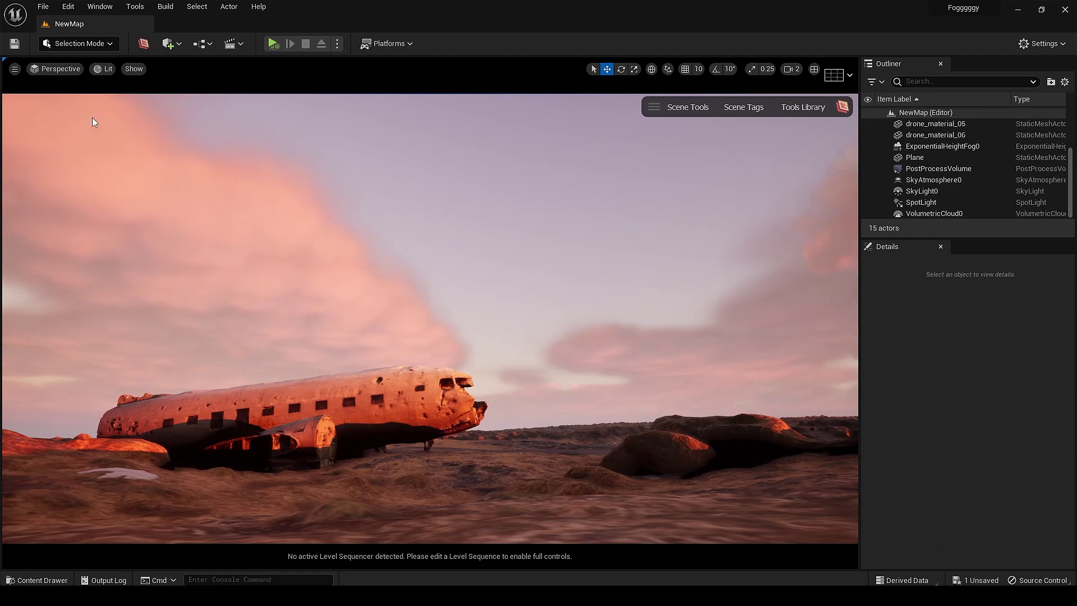
- Create a CineCameraActor from the current viewport view of the wreck
left_click(14, 69)
mouse_move(112, 286)
left_click(196, 292)
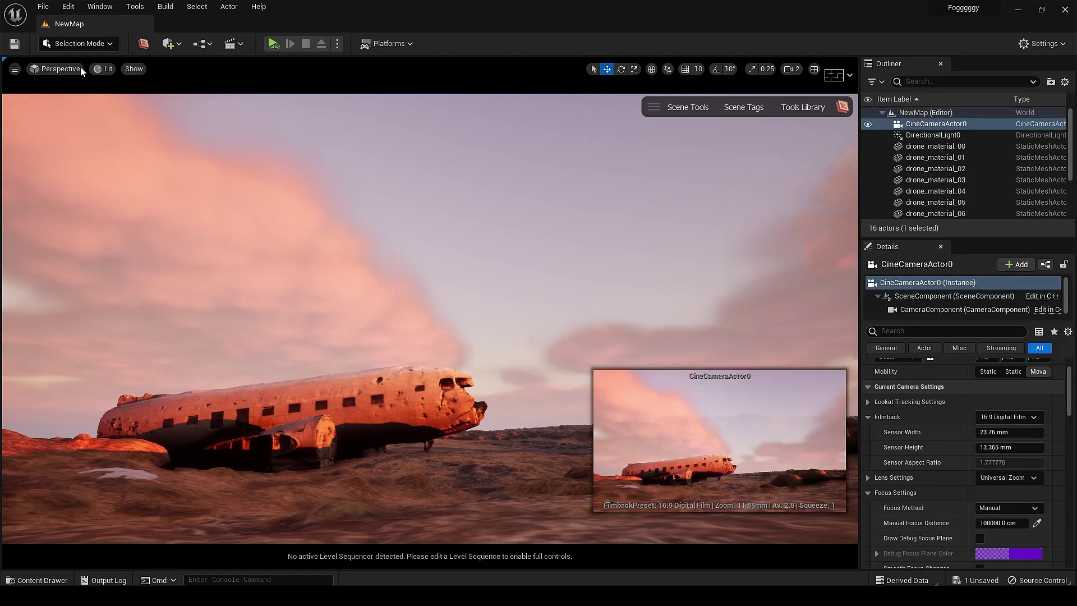
- Pilot CineCameraActor0, reduce its Sensor Height to about 9.23 mm for a widescreen frame, and reposition the camera to reframe the wreck
left_click(80, 68)
left_click(92, 232)
left_click_drag(1002, 432, 938, 447)
left_click(1058, 433)
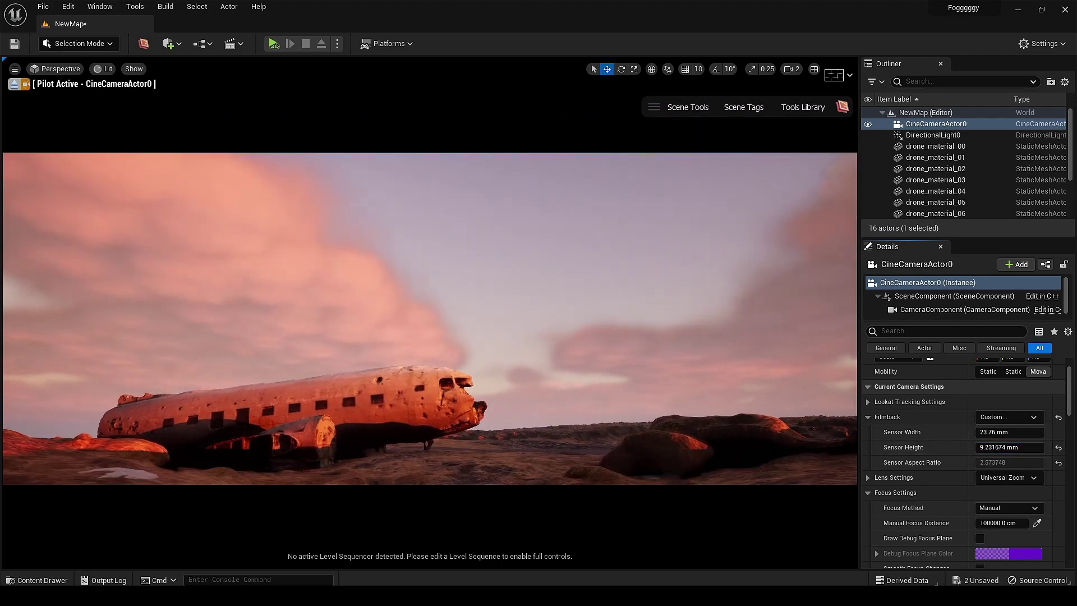
mouse_move(429, 318)
middle_mouse_down()
mouse_move(430, 393)
mouse_move(430, 331)
middle_mouse_up()
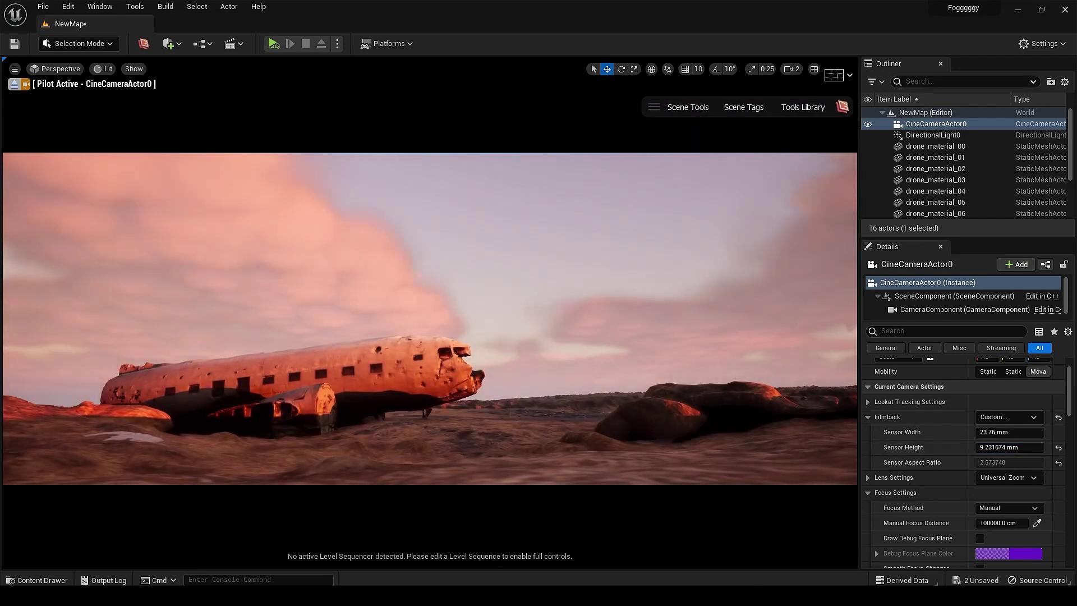
right_click_drag(607, 393, 609, 366)
- Set the cine camera's Current Focal Length to 15
scroll(920, 434, "down", 6)
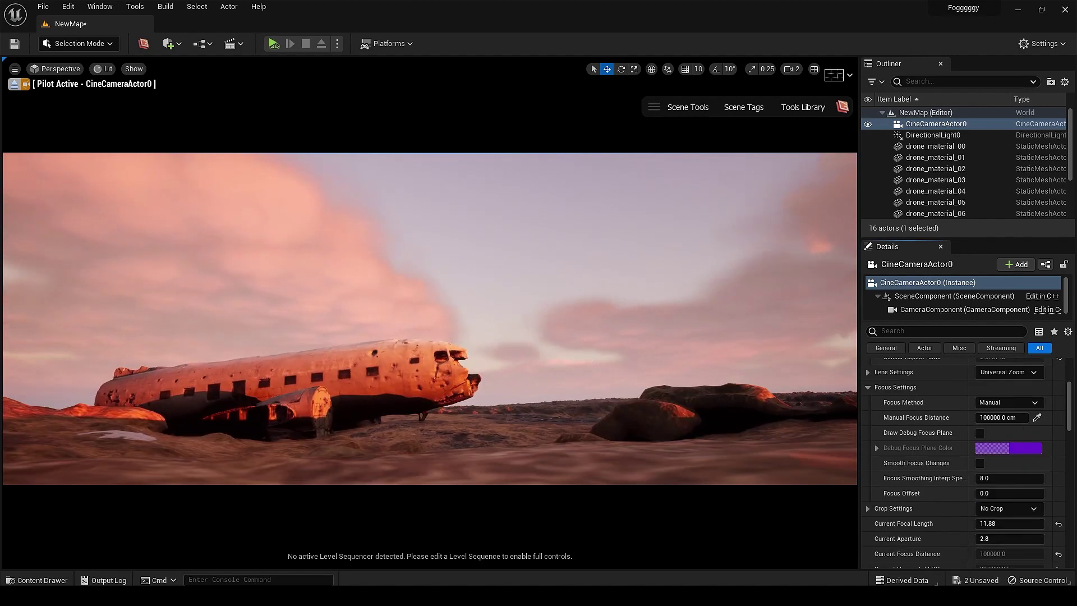
scroll(921, 434, "up", 5)
scroll(920, 434, "down", 3)
left_click(1020, 517)
type("1")
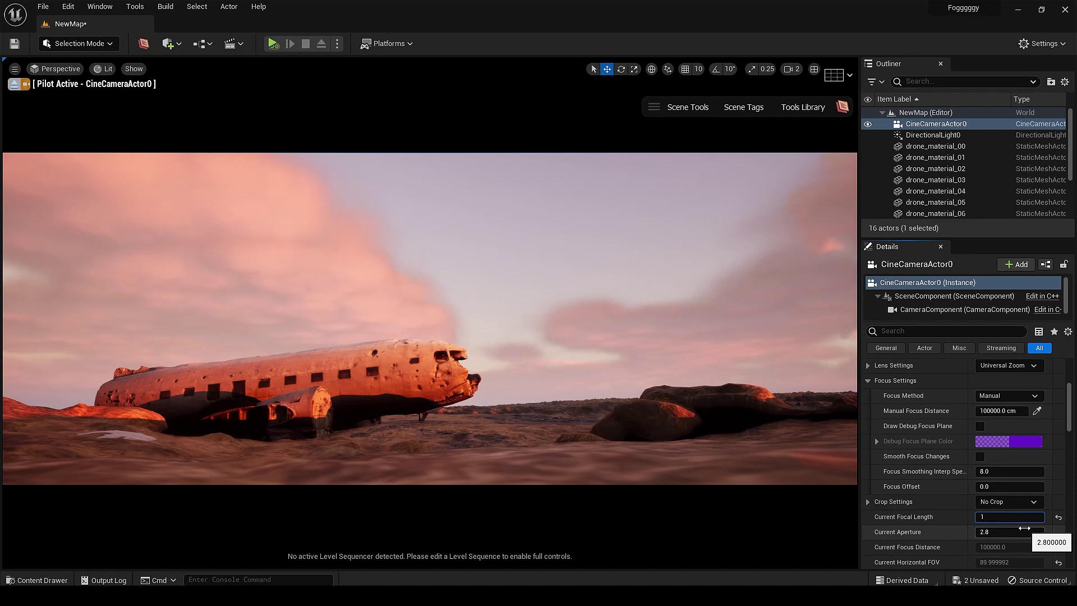
type("5")
key("Return")
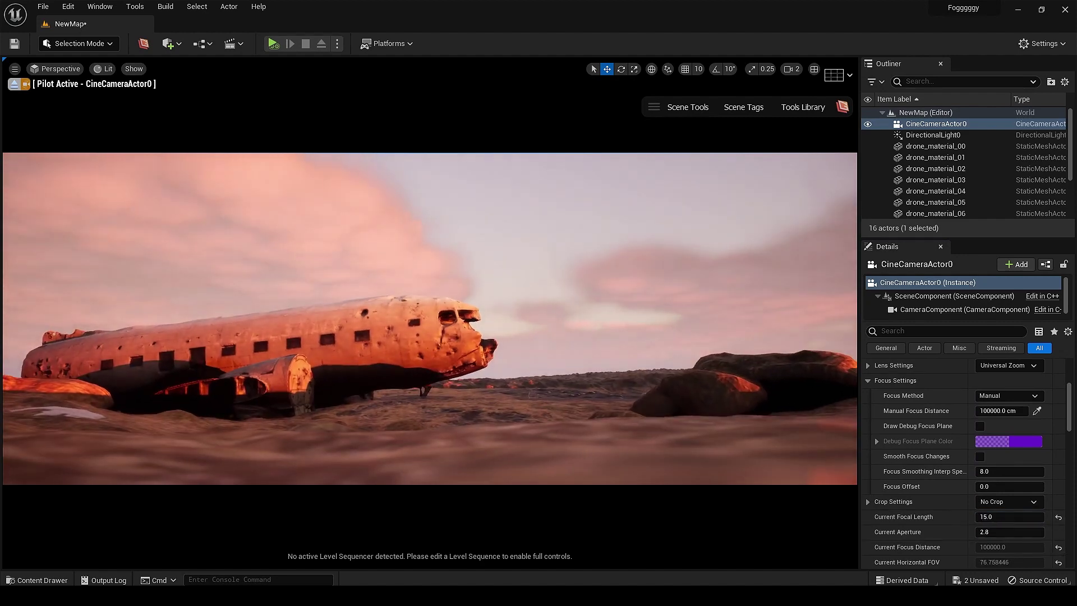
- Set the Manual Focus Distance to about 1011.84 cm with the debug focus plane as a guide, then turn the plane off
scroll(921, 447, "up", 4)
scroll(916, 413, "down", 5)
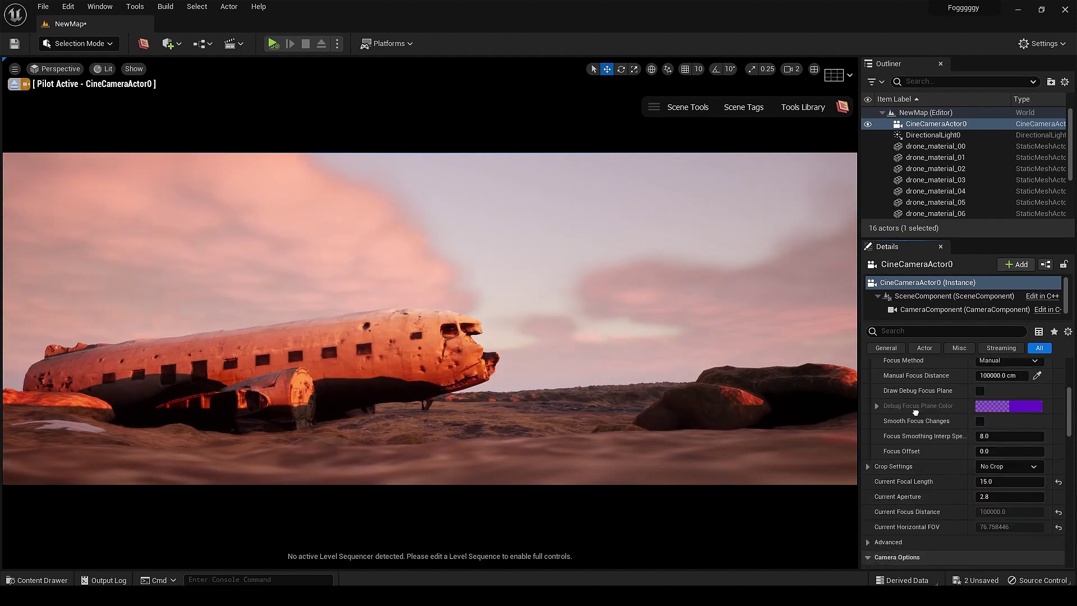
scroll(915, 413, "down", 2)
scroll(920, 426, "up", 5)
left_click(980, 505)
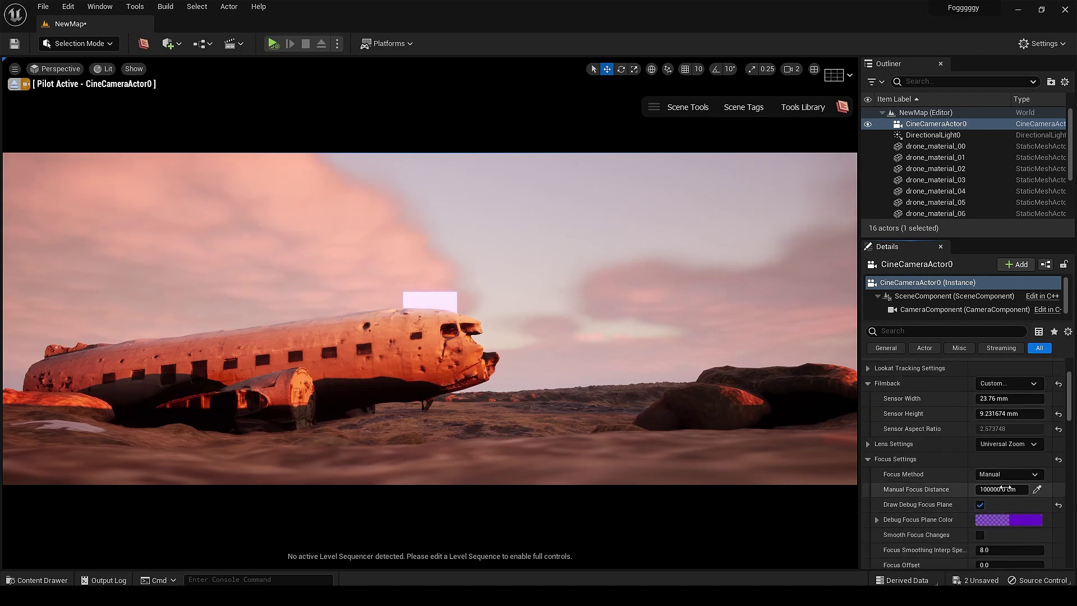
left_click_drag(1005, 487, 978, 487)
left_click(980, 505)
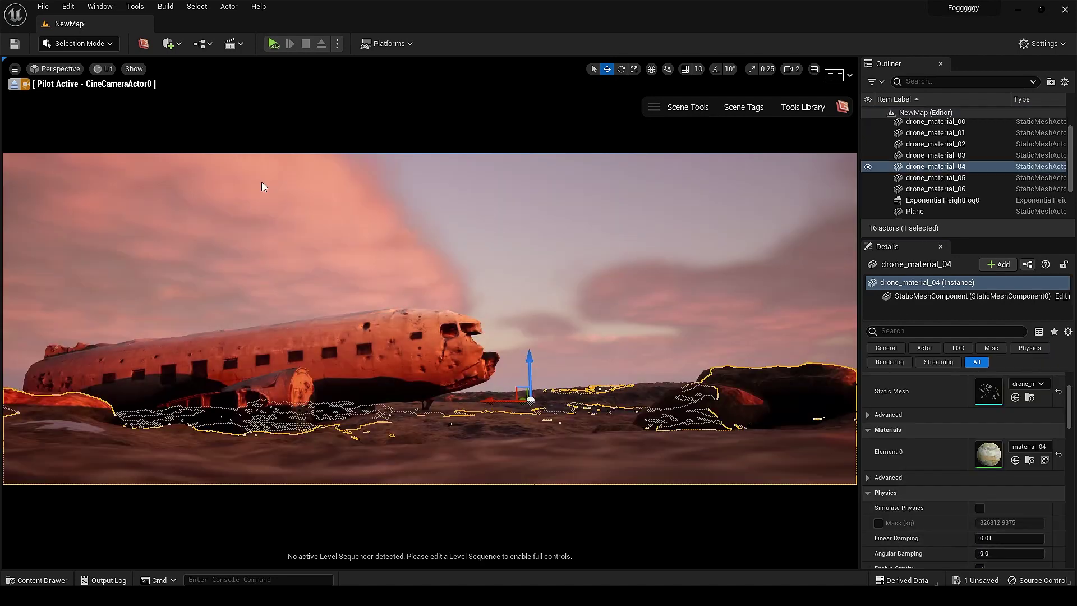
- Place the Var1 clover mesh from the Megascans 3D_Plants folder Clover_Varieties_rbpof on the ground in front of the wreck
left_click(45, 580)
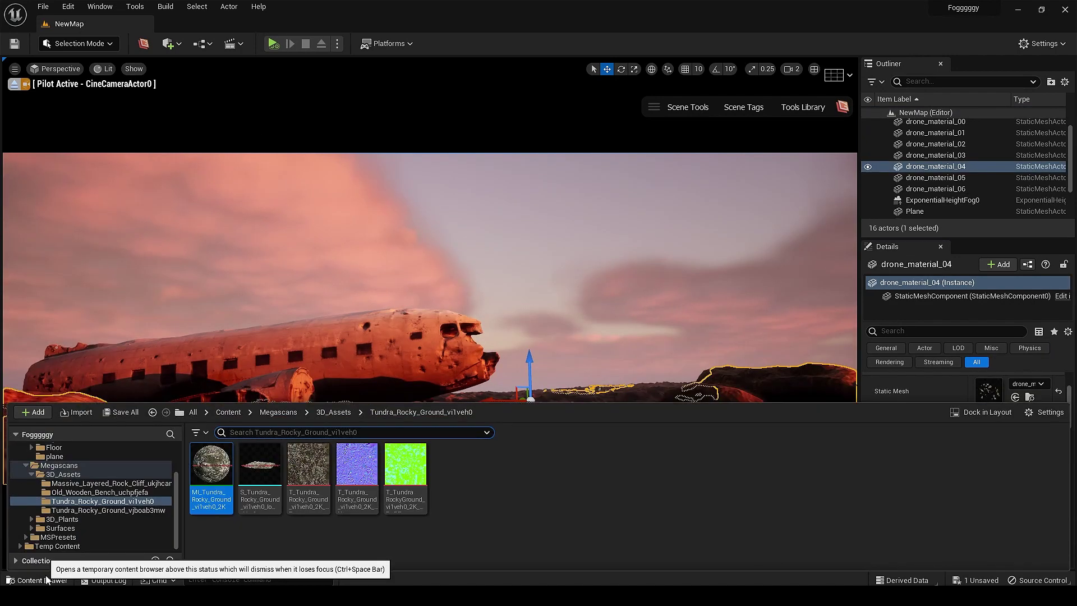
left_click(82, 520)
left_click(307, 501)
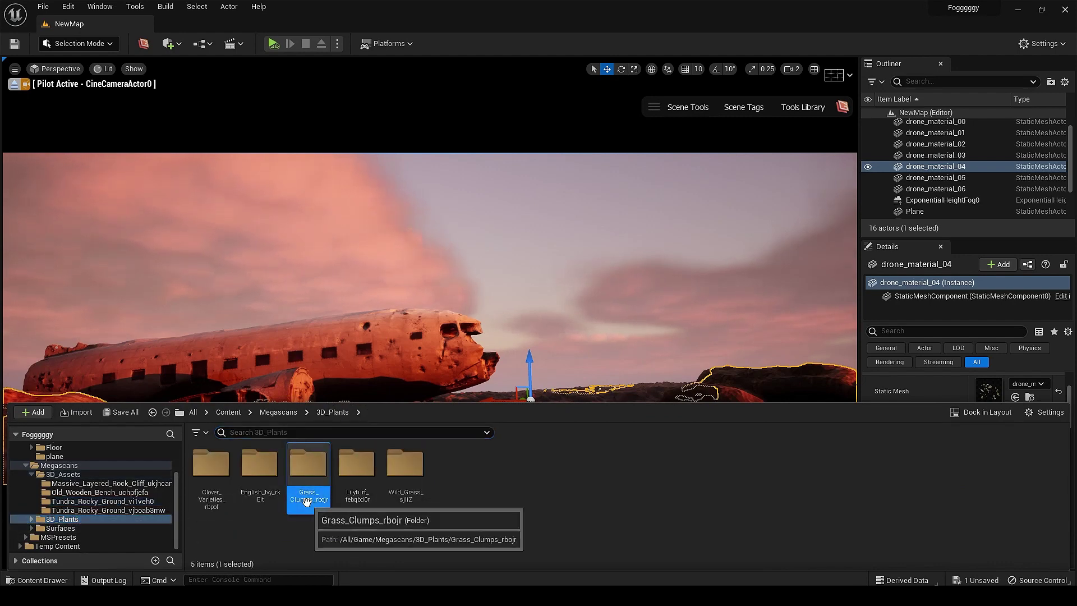
left_click(354, 482)
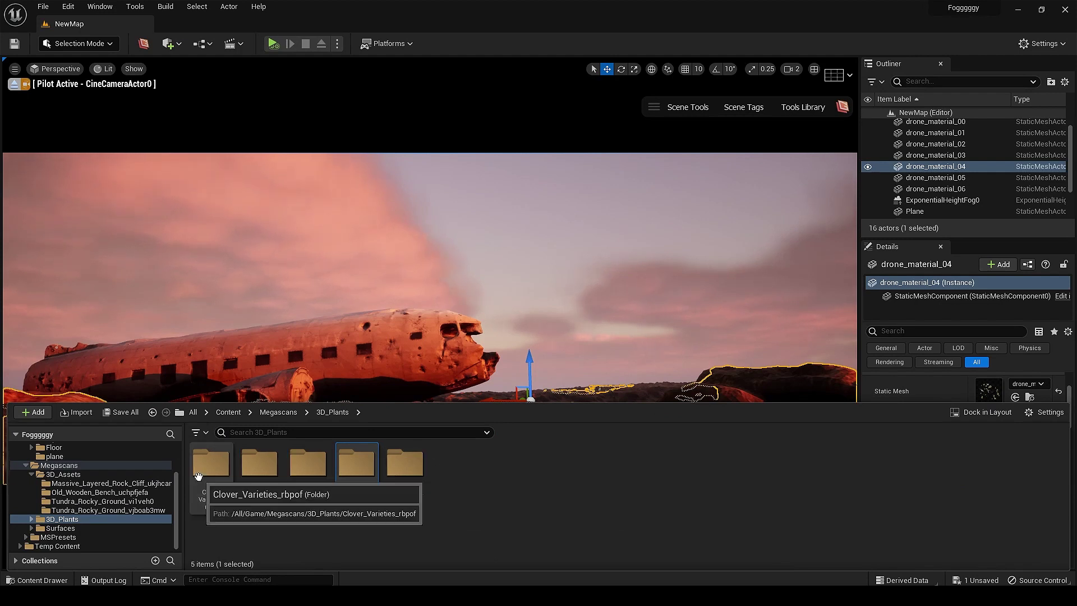
left_click(399, 484)
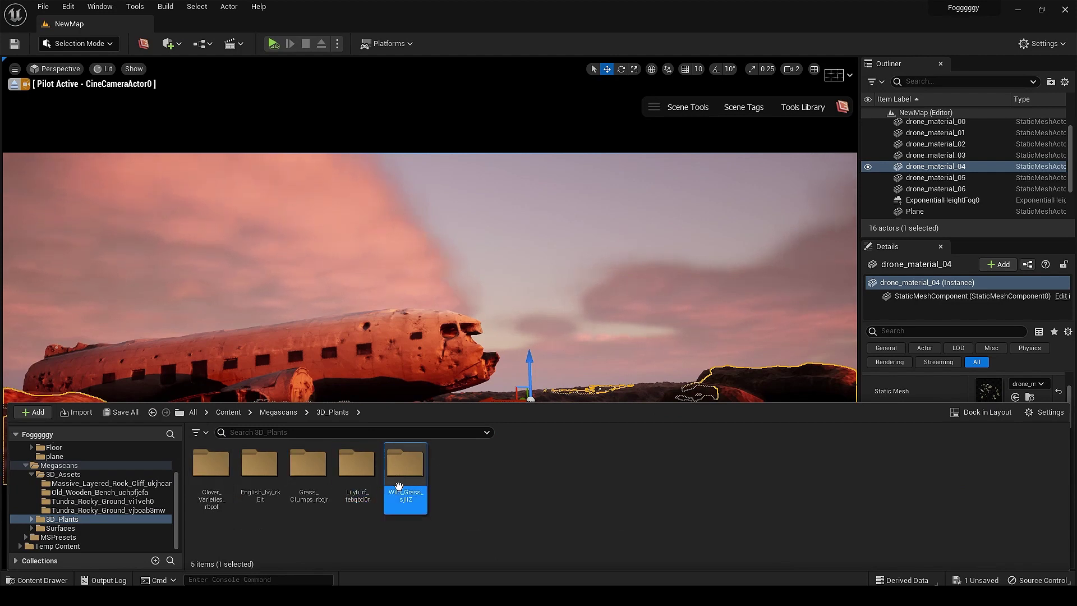
double_click(218, 483)
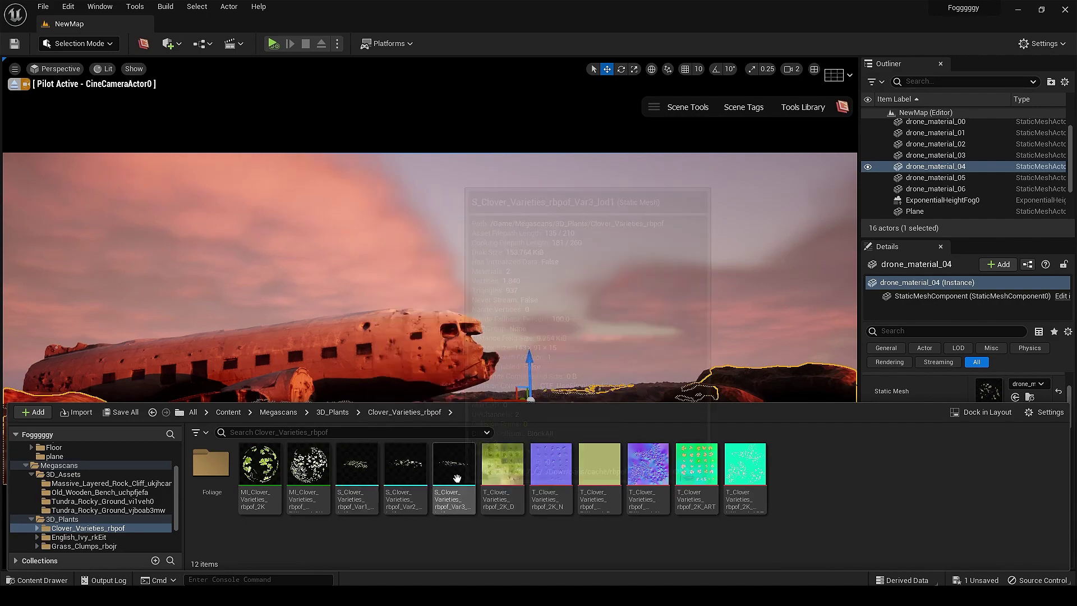
left_click_drag(364, 480, 555, 438)
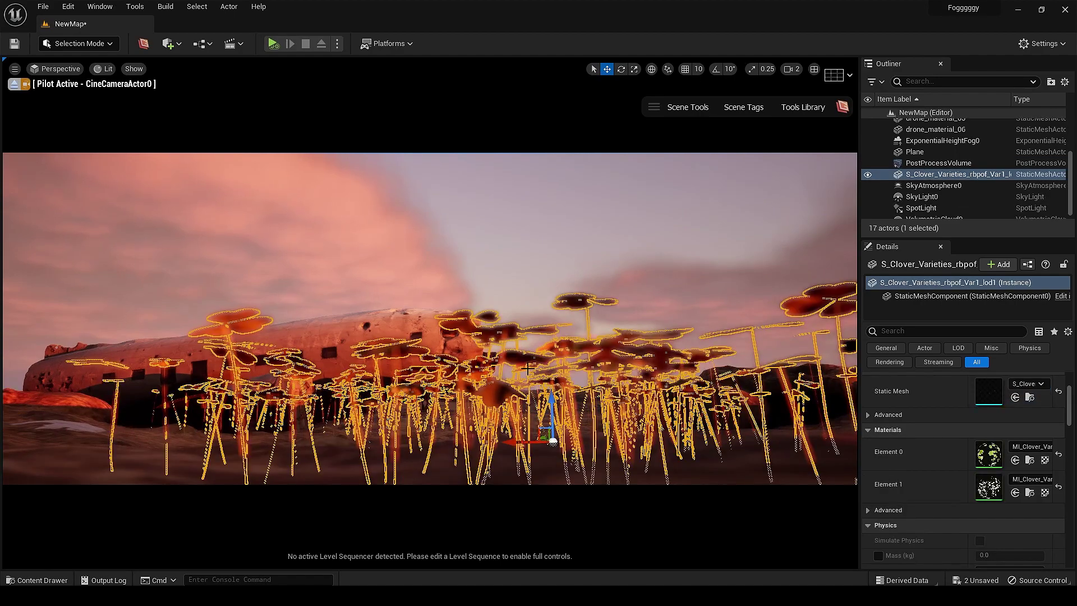
- Lower the clover mesh beneath the terrain, scale it uniformly, and return the camera to the wreck framing
left_click_drag(554, 399, 554, 469)
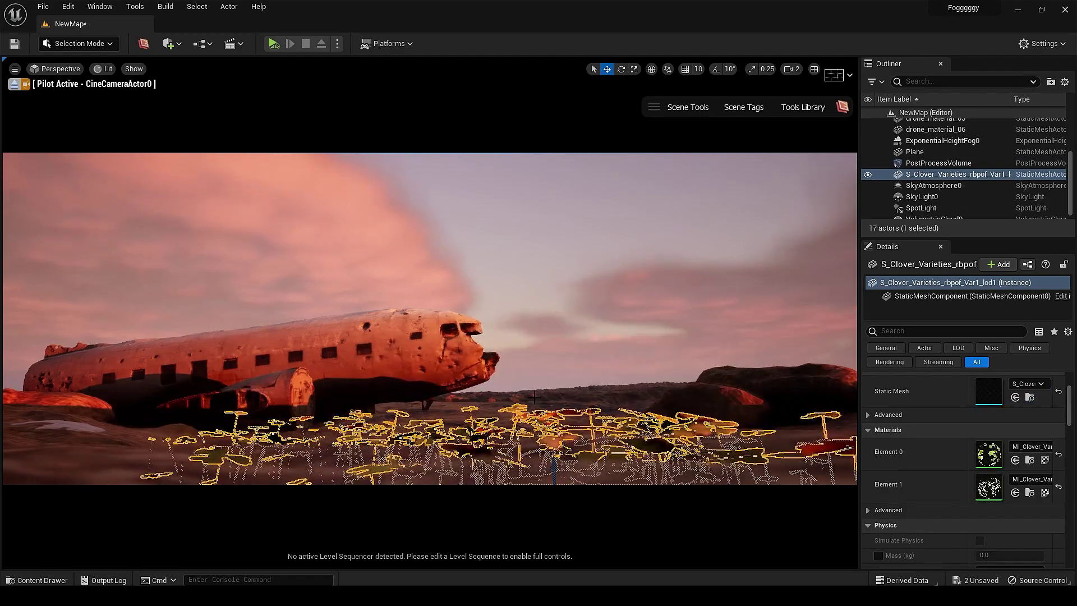
right_click_drag(534, 397, 539, 449)
left_click_drag(520, 343, 521, 457)
key("r")
right_click_drag(474, 423, 479, 465)
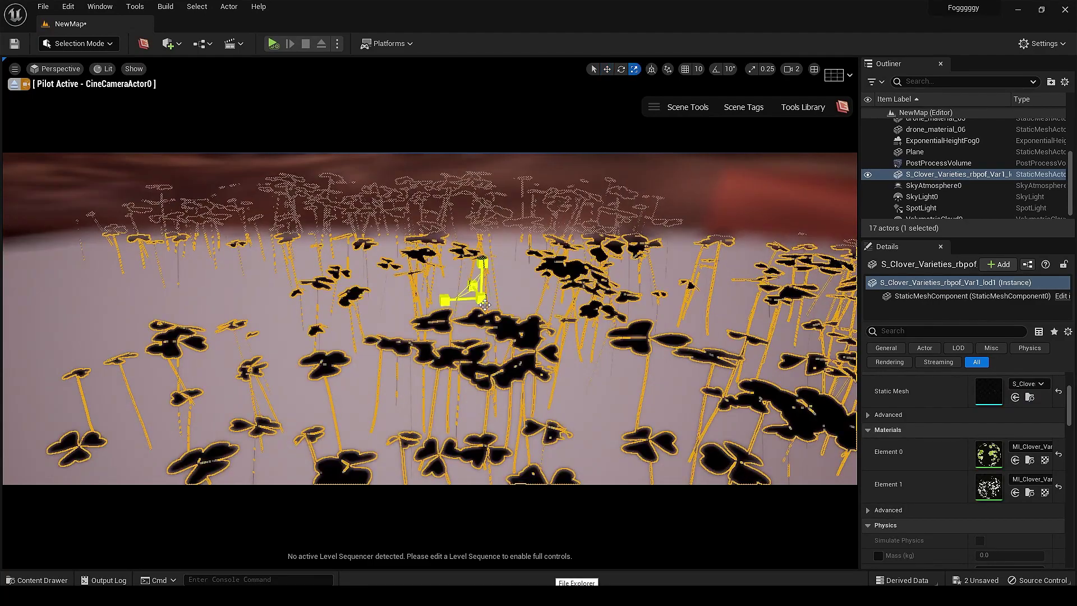
left_click_drag(482, 301, 422, 334)
right_click_drag(526, 390, 526, 334)
right_click_drag(499, 391, 507, 438)
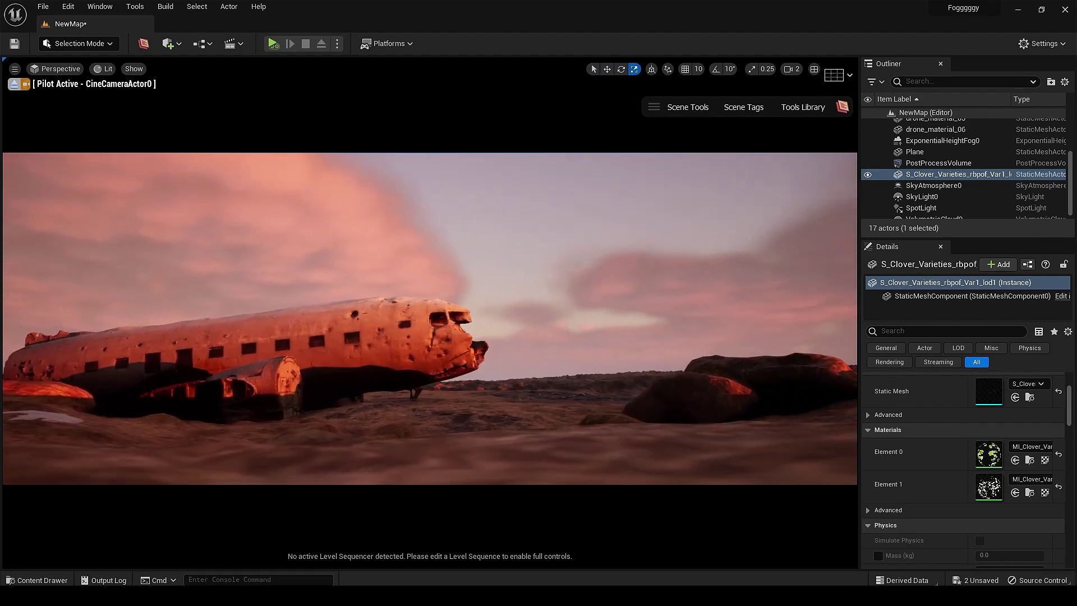
- Set up a Surface Scatter with the clover as its scatter mesh and the drone_material_04 terrain as its surface mesh
left_click(787, 106)
scroll(753, 437, "down", 10)
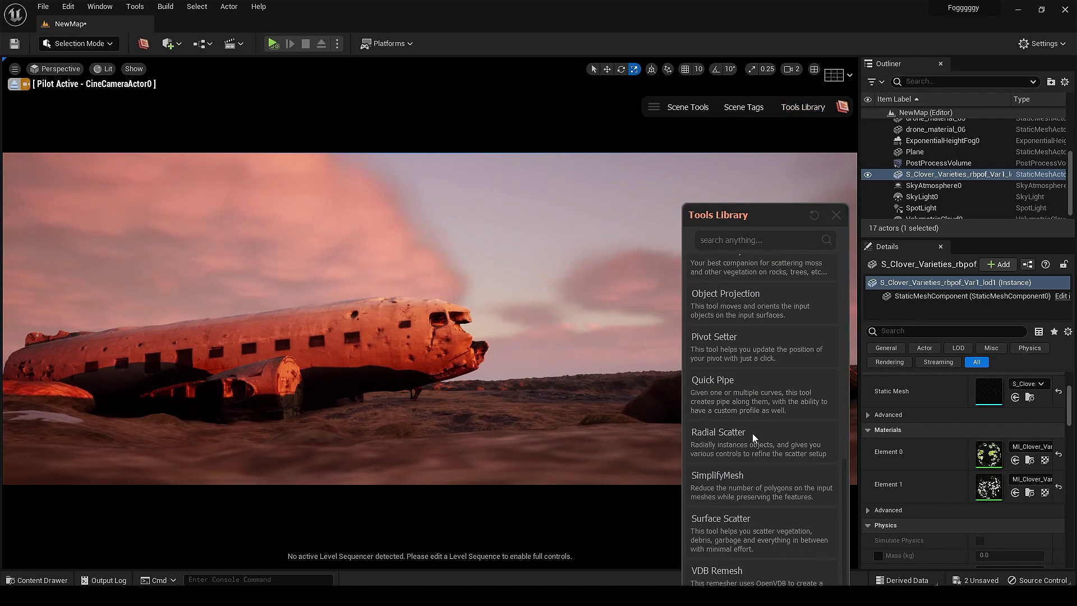
left_click(743, 524)
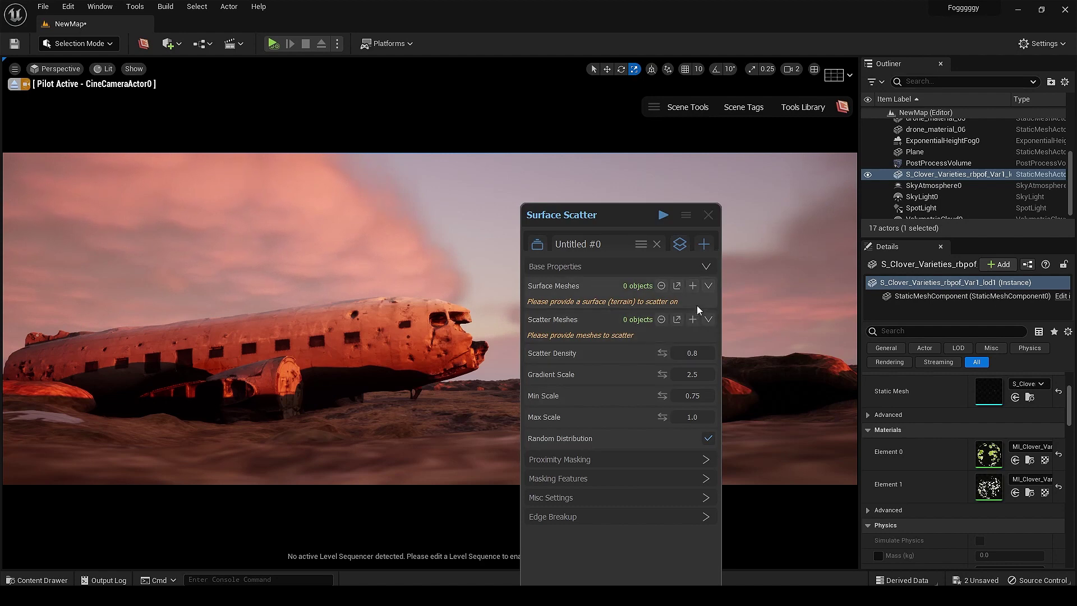
left_click(692, 320)
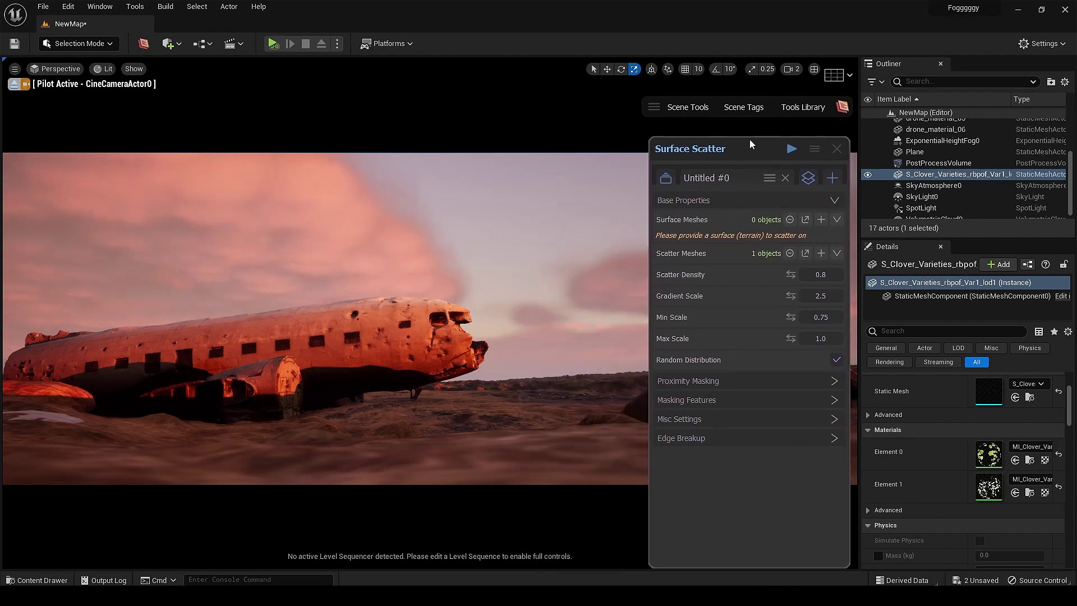
left_click(537, 474)
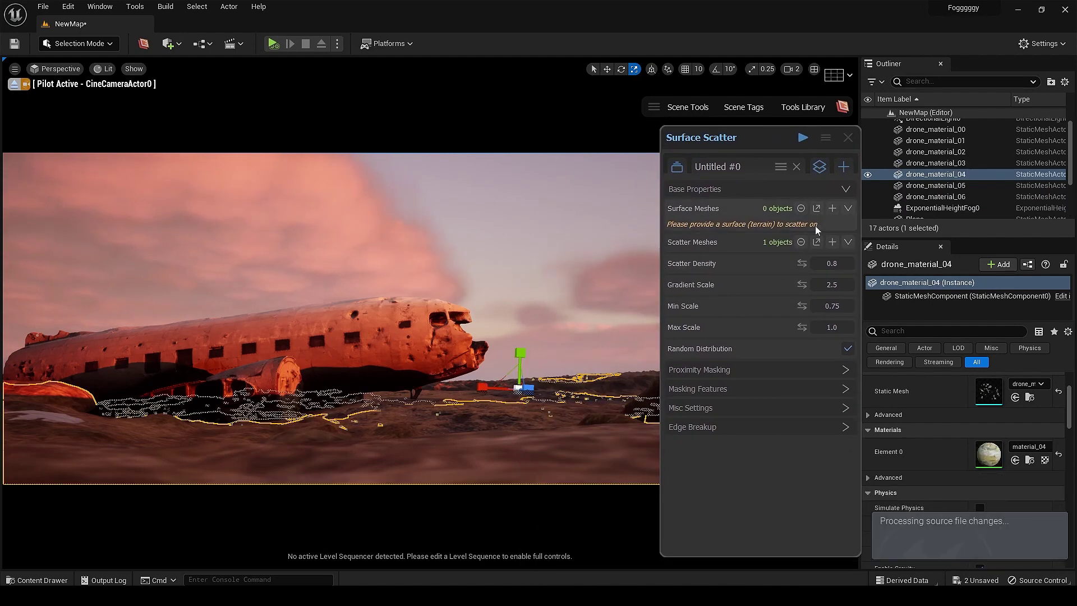
left_click(831, 208)
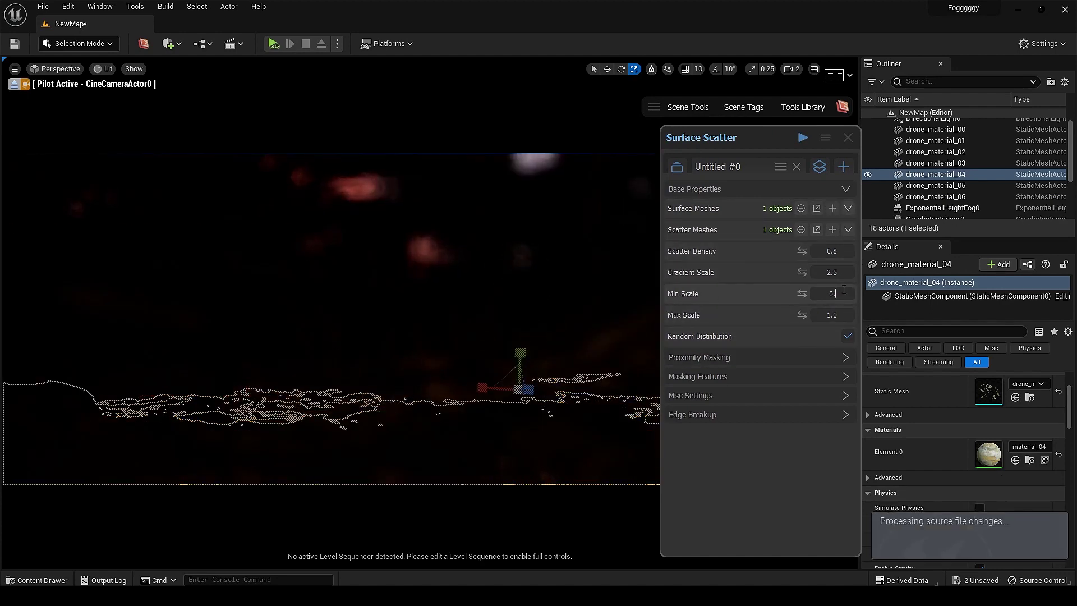
- Set the clover scatter's Min Scale to 0.03 and Max Scale to 0.1, then close the Surface Scatter tool
type("03")
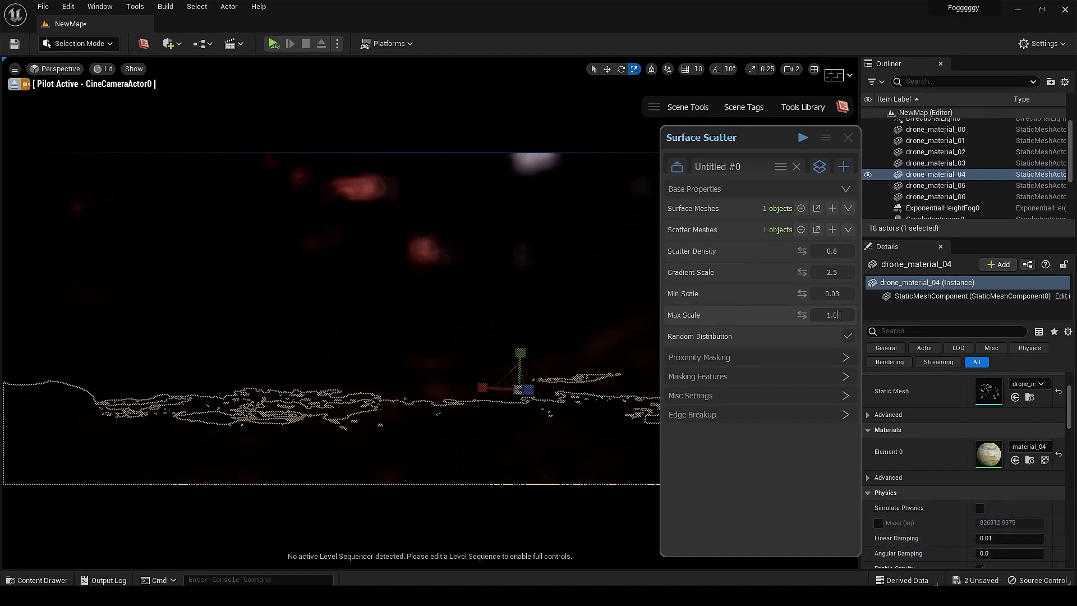
double_click(841, 315)
type("0")
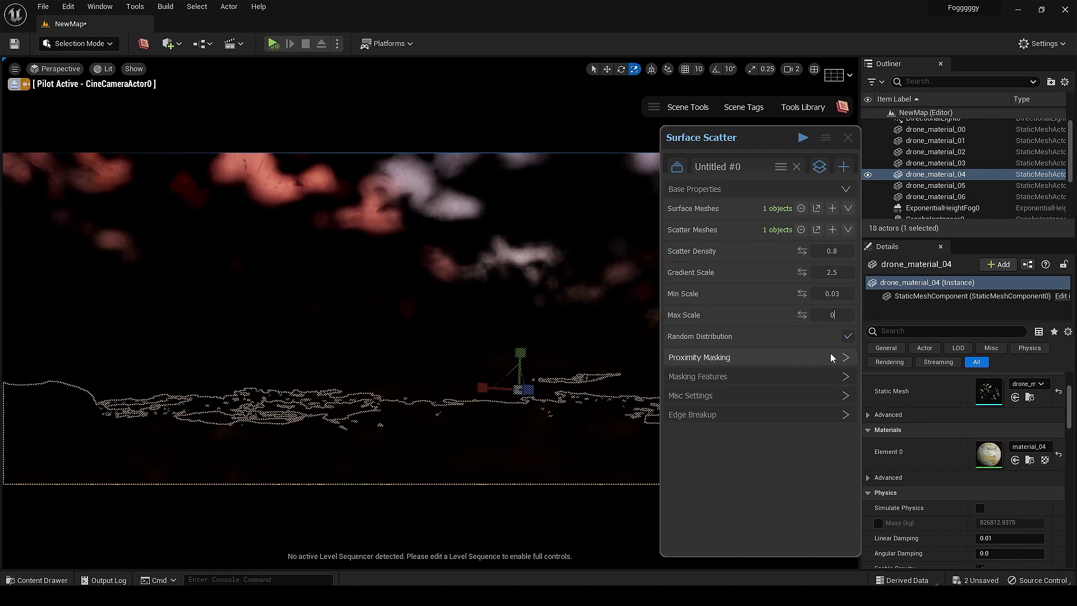
type(".2")
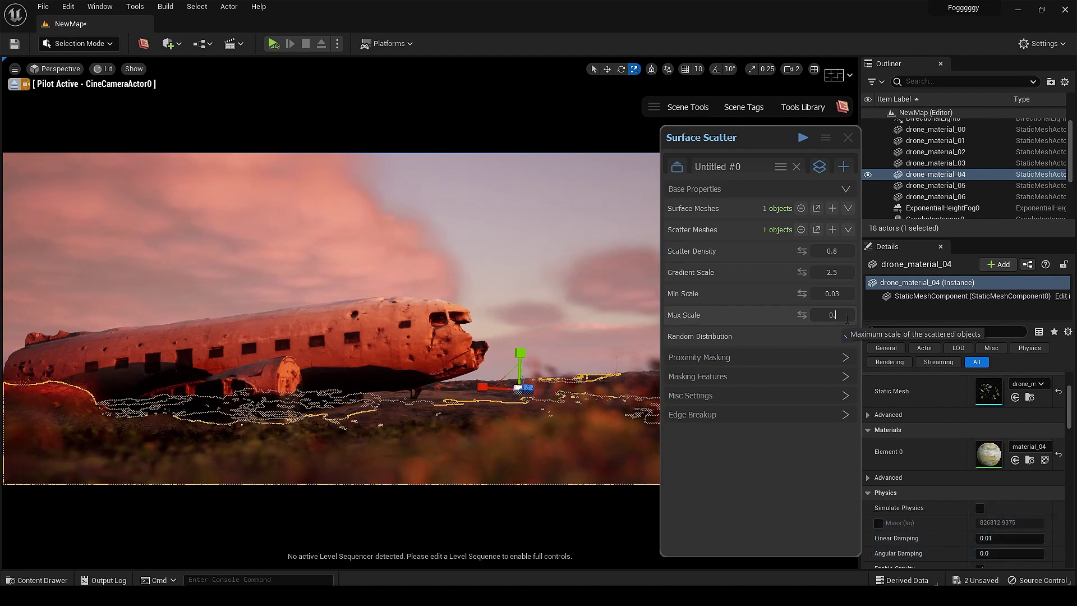
key("Return")
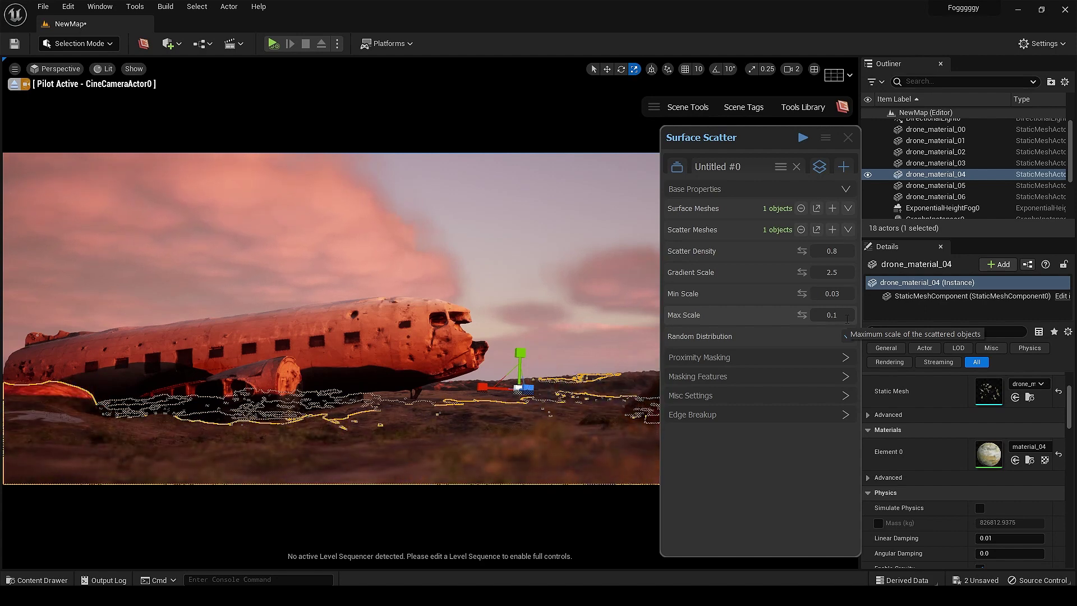
left_click(847, 316)
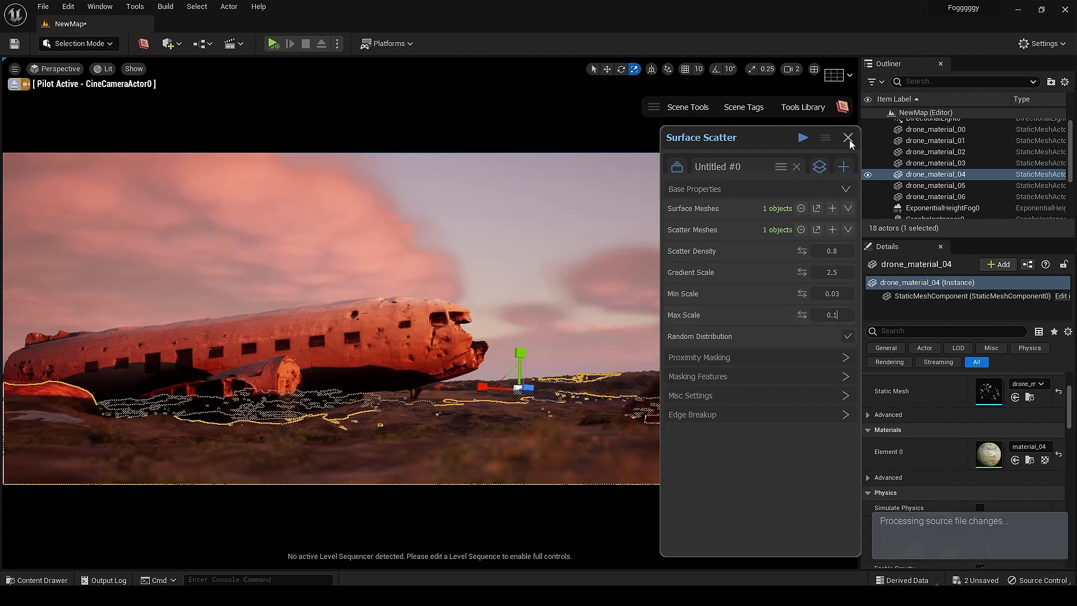
mouse_move(760, 140)
left_mouse_down()
mouse_move(770, 144)
mouse_move(746, 136)
left_mouse_up()
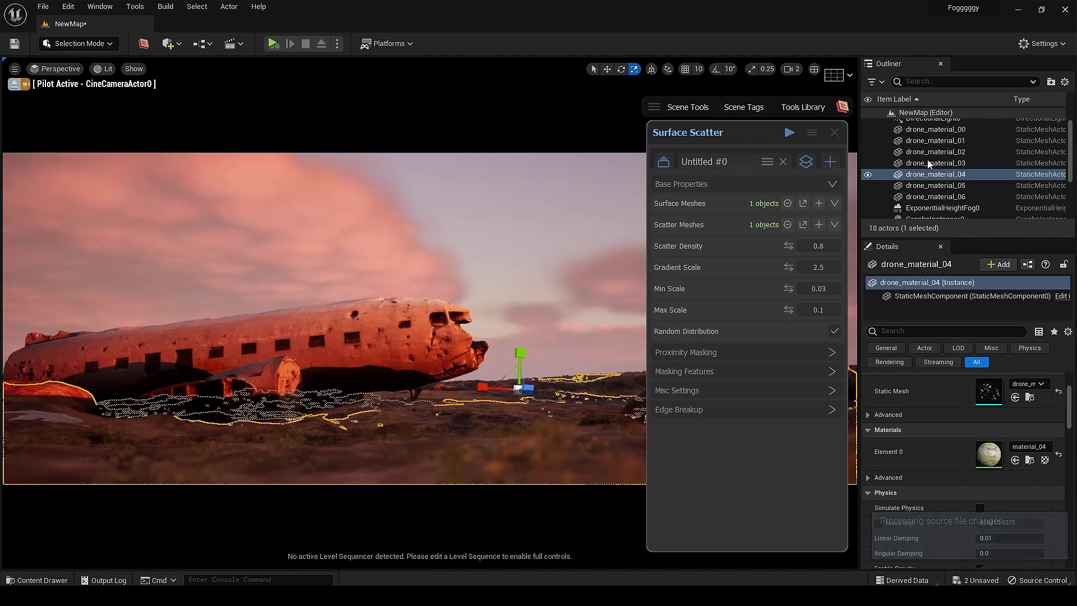
left_click(839, 138)
left_click(647, 274)
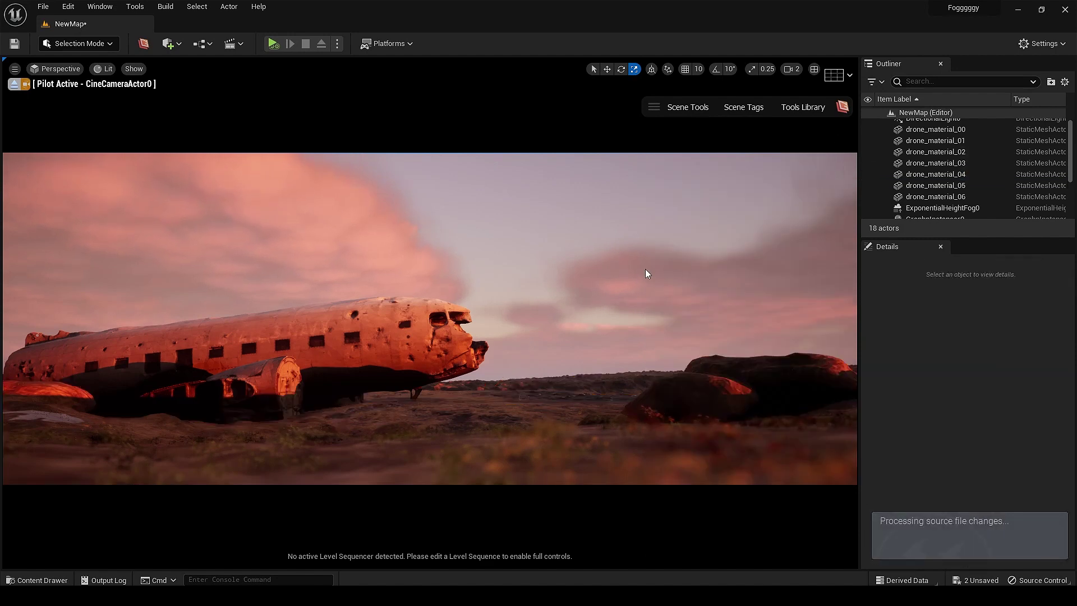
- Set CineCameraActor0's Manual Focus Distance to about 14.42 cm and its Current Aperture to 22
scroll(897, 145, "up", 2)
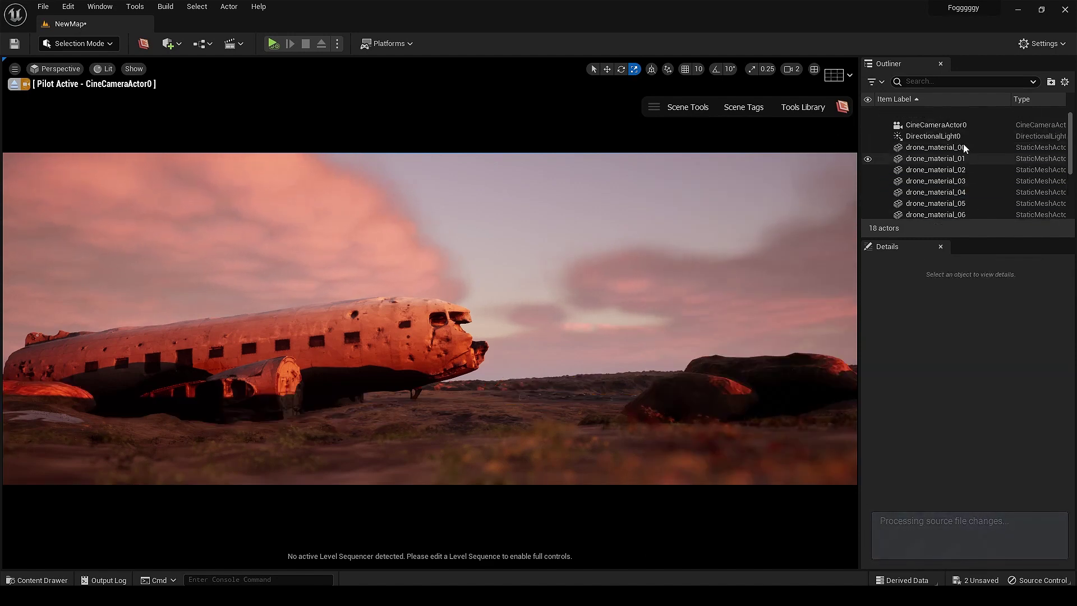
left_click(926, 124)
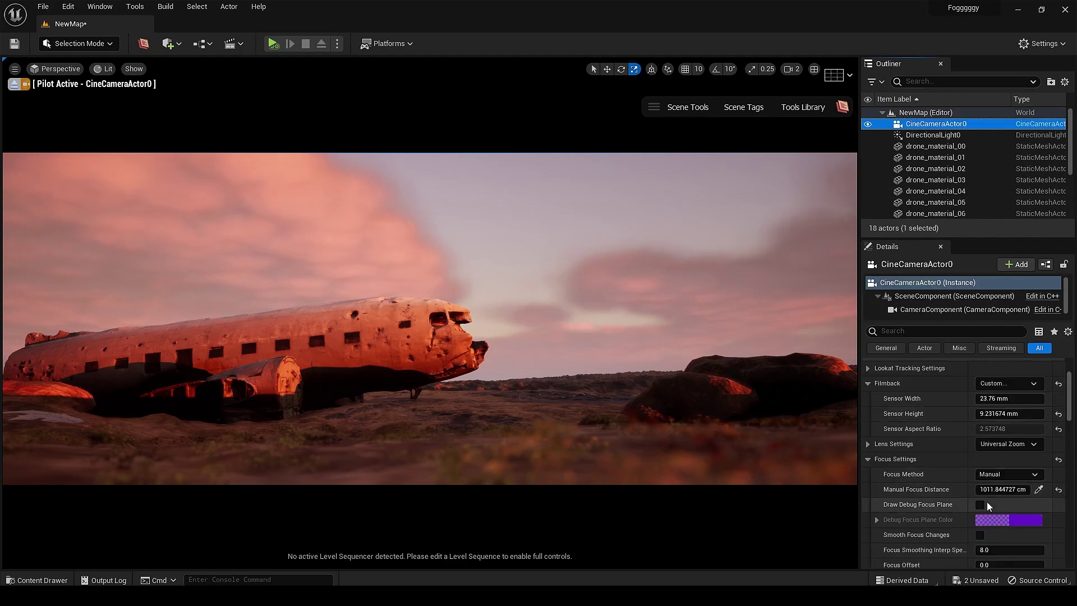
left_click_drag(1002, 490, 972, 489)
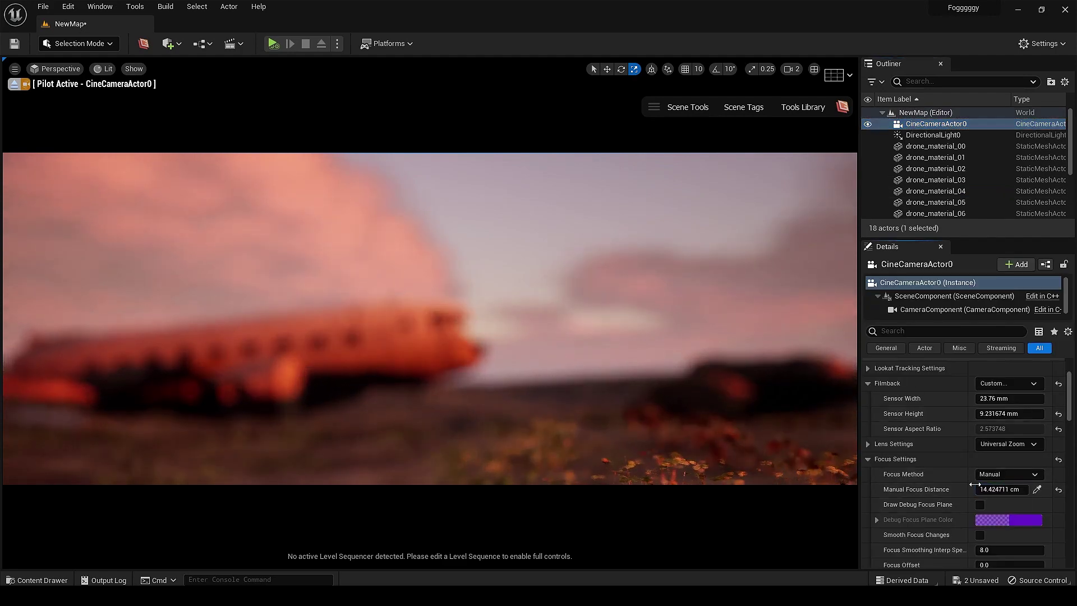
scroll(987, 492, "down", 4)
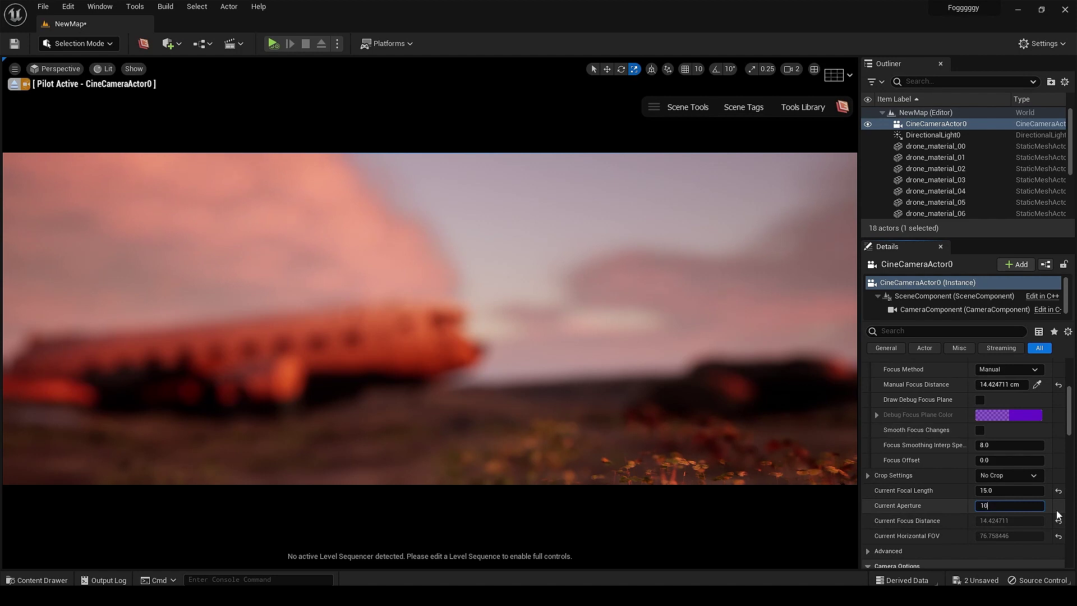
type("10")
key("Return")
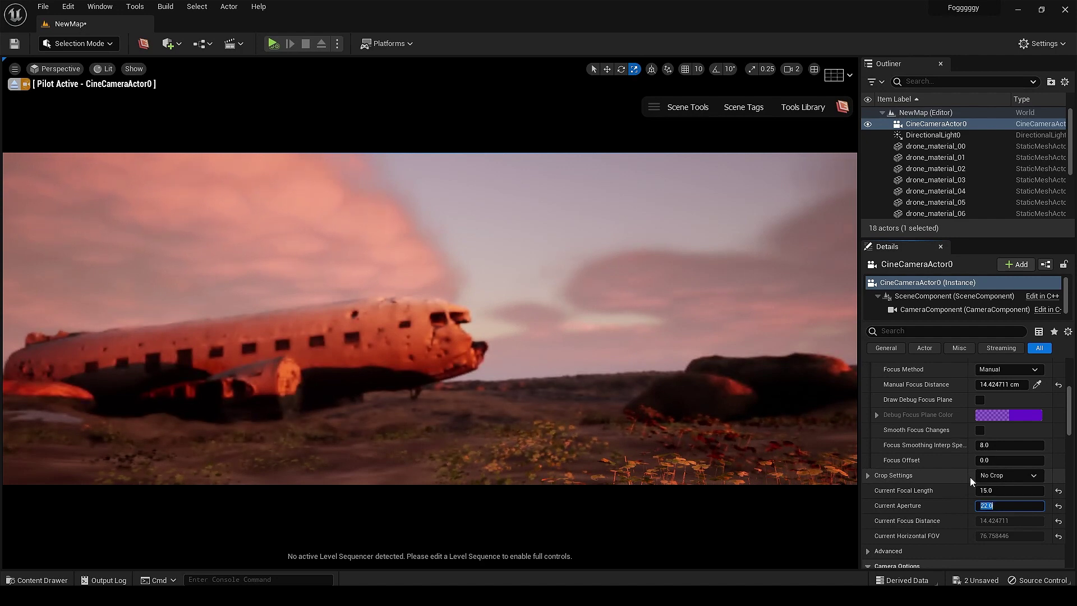
- Set the camera's Manual Focus Distance to about 1069.55 cm and enable Draw Debug Focus Plane to check it against the fuselage
mouse_move(1002, 384)
left_mouse_down()
mouse_move(962, 385)
mouse_move(1075, 385)
mouse_move(983, 403)
left_mouse_up()
left_click(980, 399)
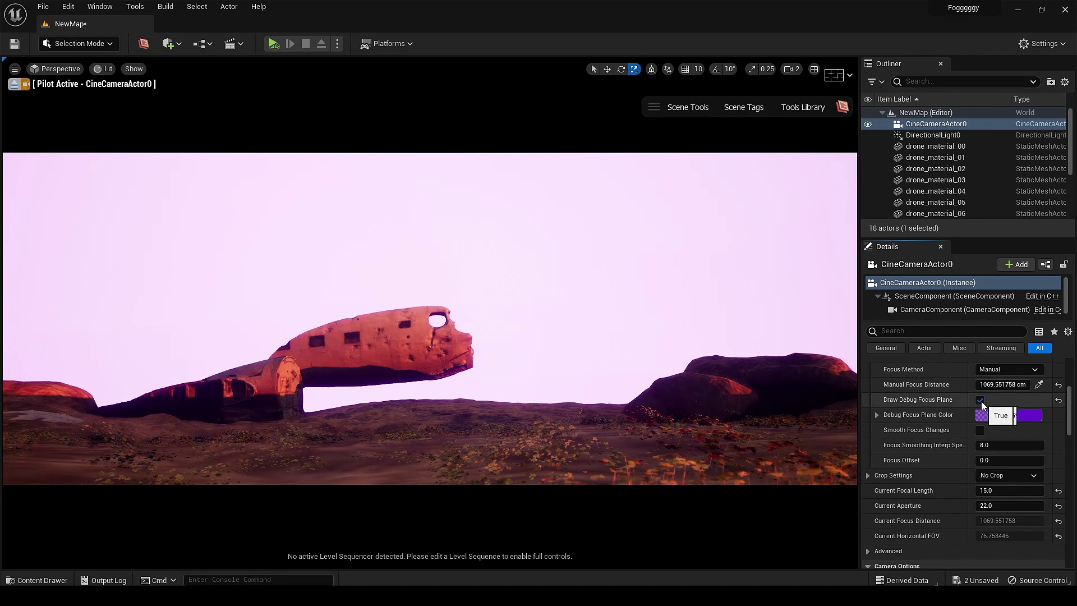
- Turn off Draw Debug Focus Plane and set the existing clover Surface Scatter's Scatter Density to 0.9
left_click(980, 400)
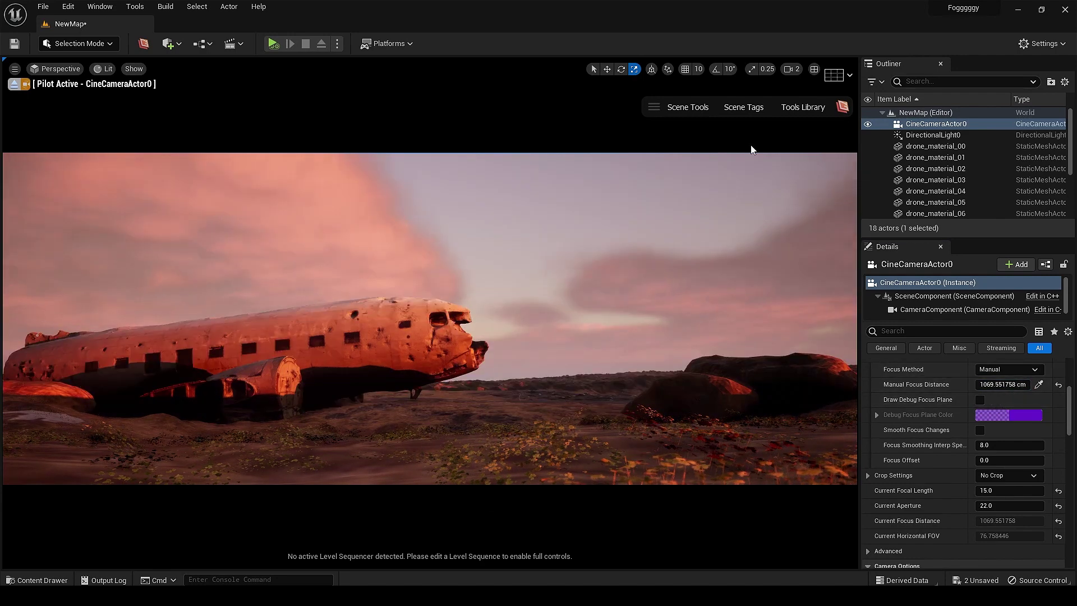
left_click(691, 108)
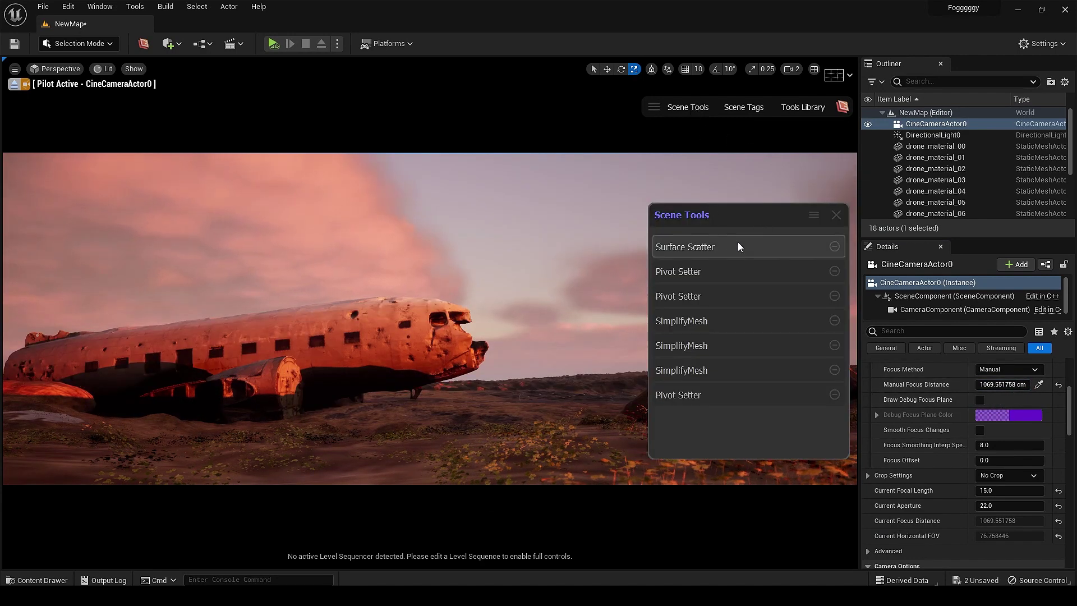
left_click(712, 248)
left_click_drag(562, 206, 774, 133)
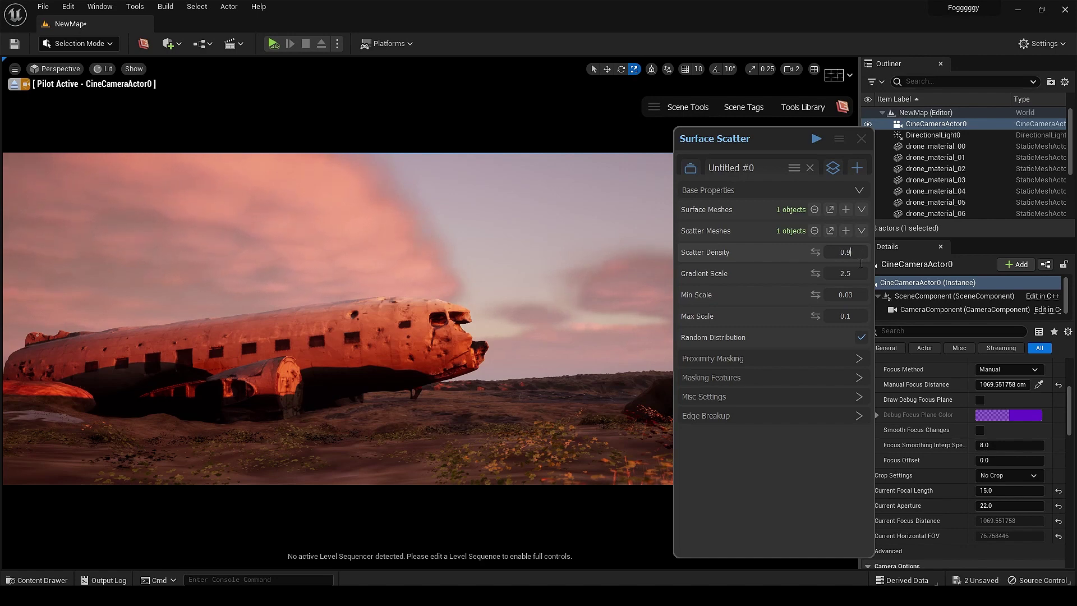
left_click(857, 272)
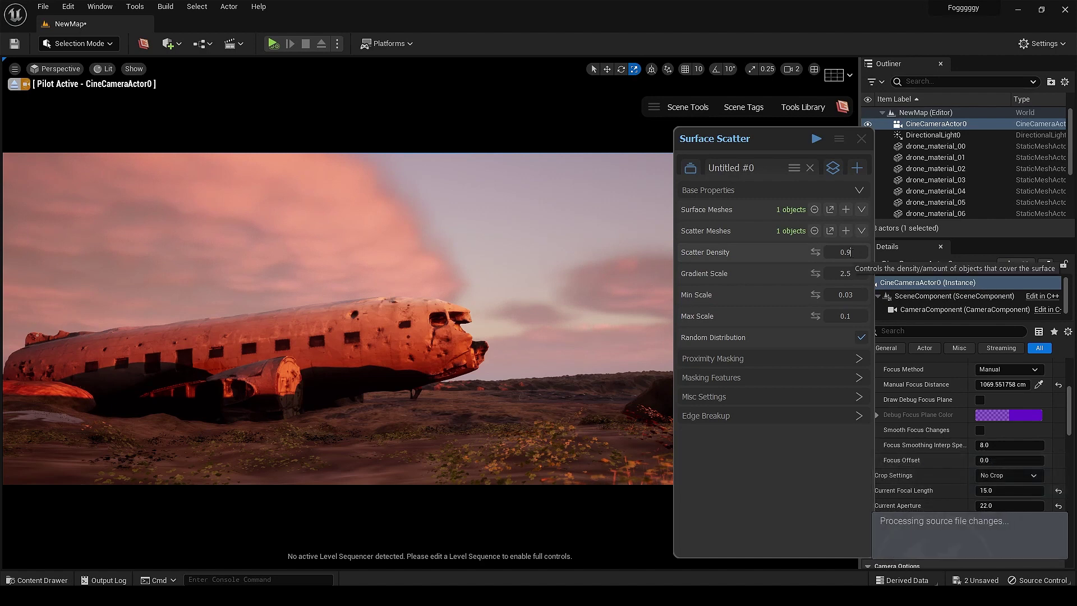
- Save the level and set the clover scatter's Scatter Density to 0.95
left_click(44, 6)
left_click(79, 120)
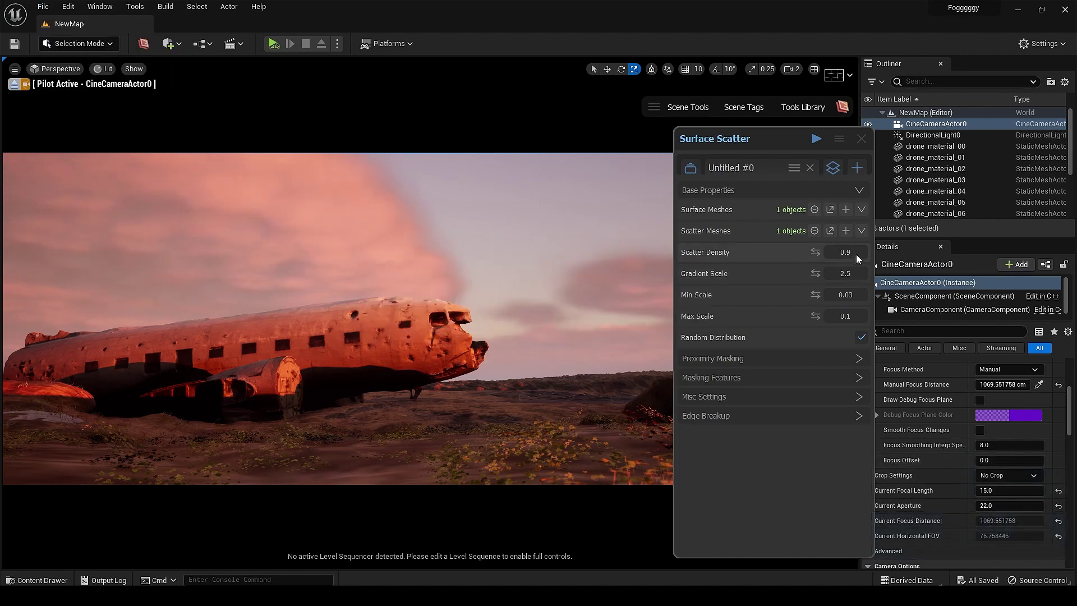
type("5")
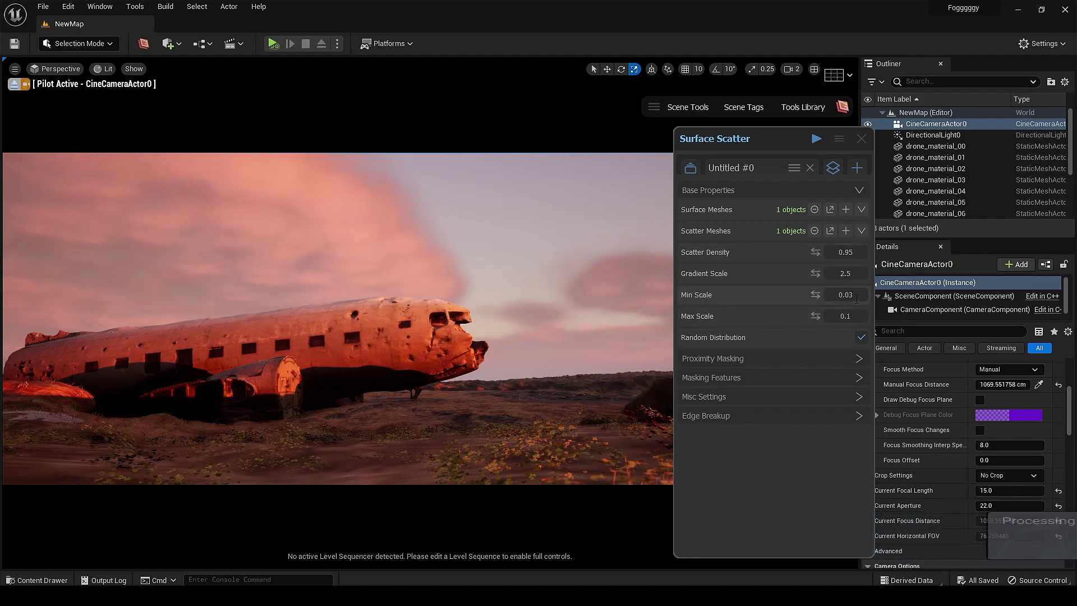
- Set the clover scatter's Min Scale to 0.04, try Max Scale 0.2 before returning it to 0.1, and try Gradient Scale 10
key("BackSpace")
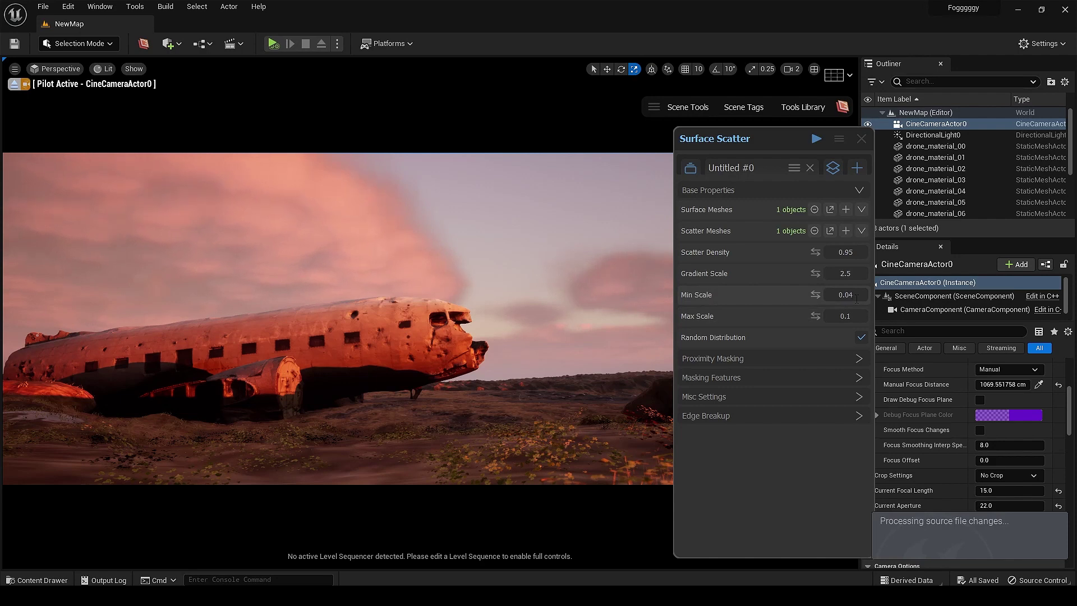
left_click(856, 316)
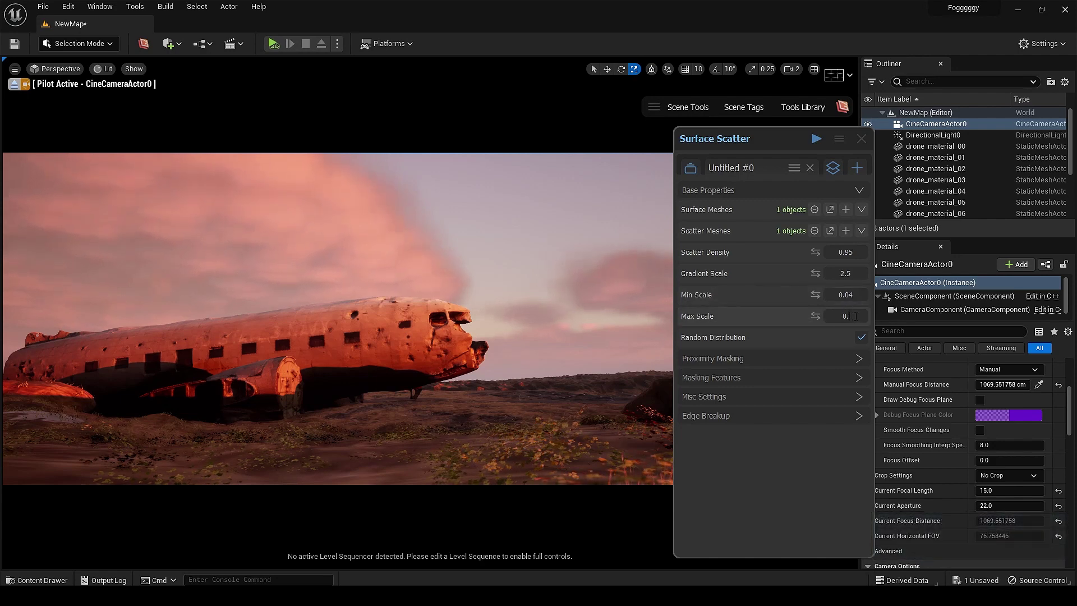
key("Return")
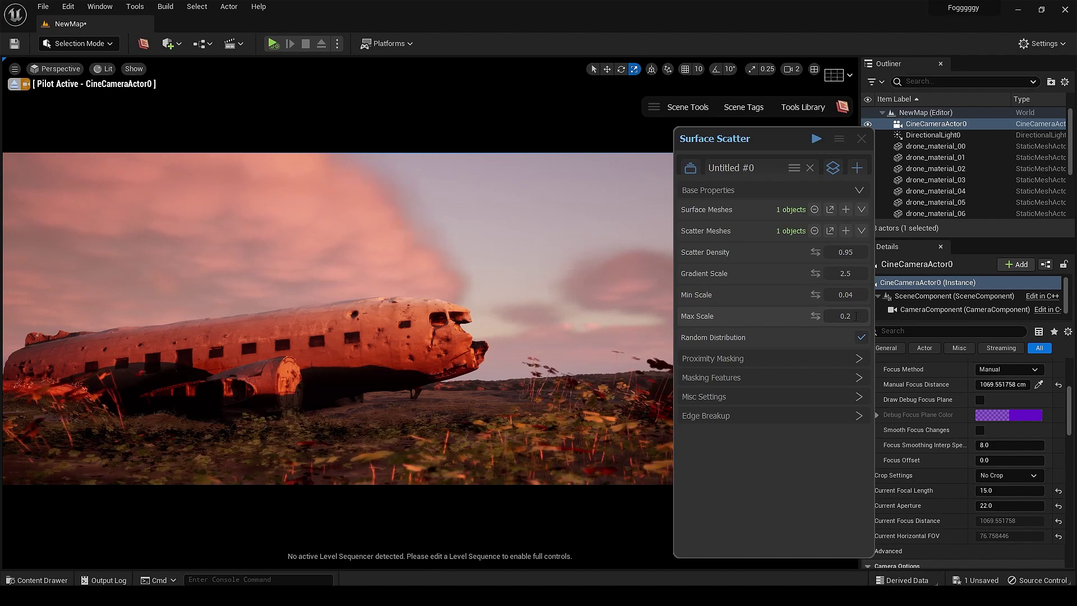
key("Return")
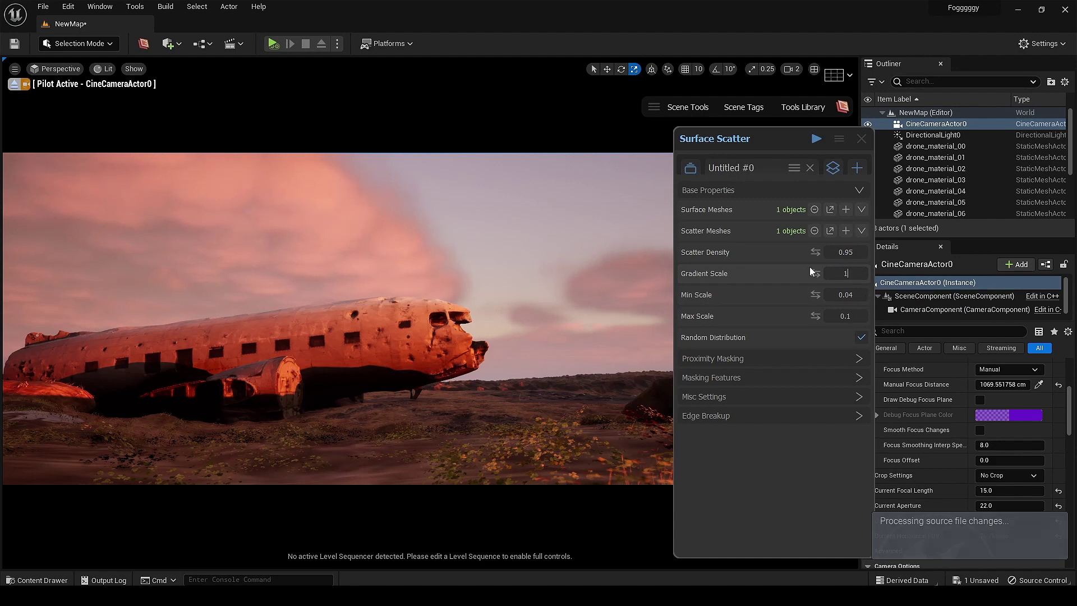
type("0")
key("Return")
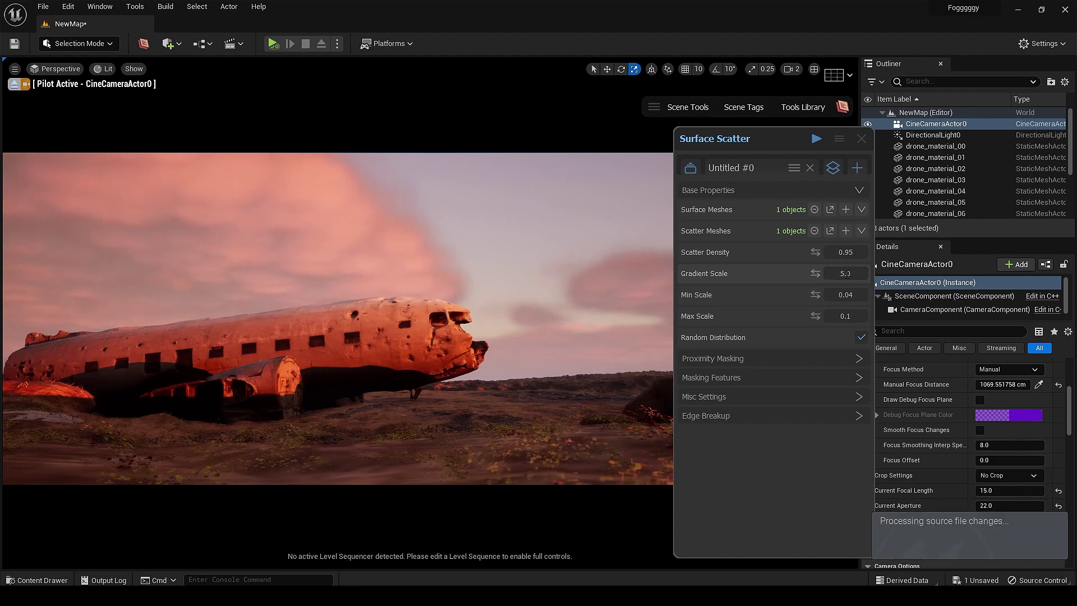
- Create a new Surface Scatter and assign the drone_material_04 terrain as its surface mesh
scroll(750, 404, "down", 6)
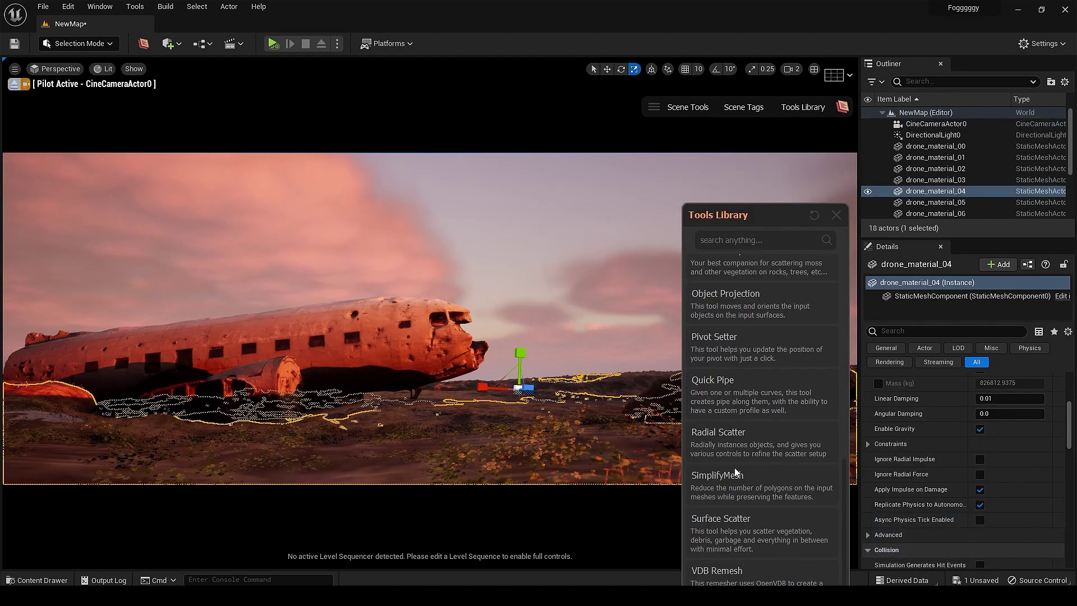
scroll(730, 393, "up", 3)
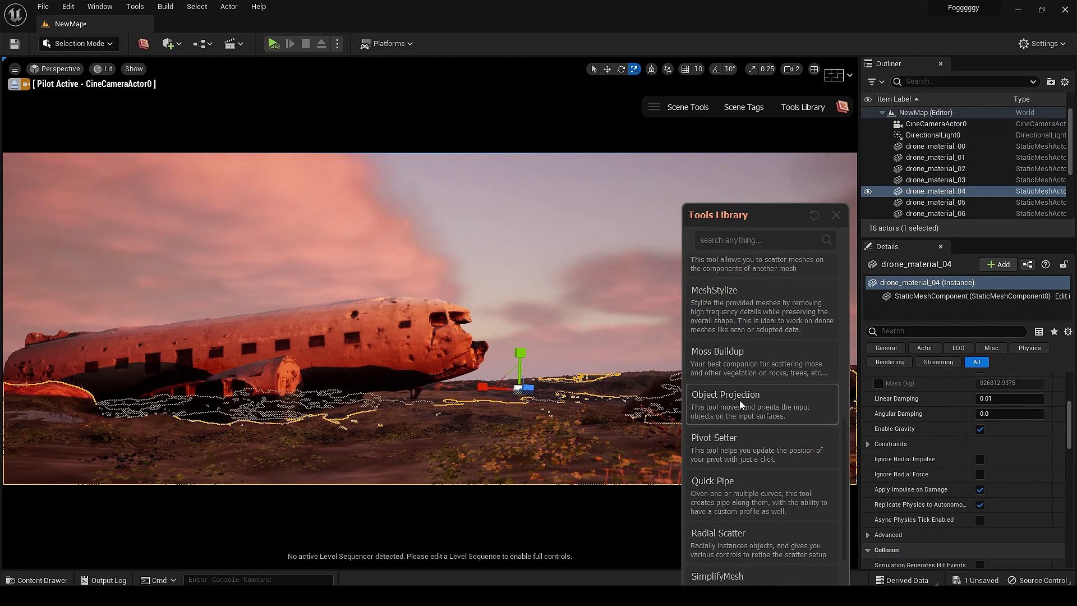
scroll(738, 404, "down", 3)
left_click(721, 519)
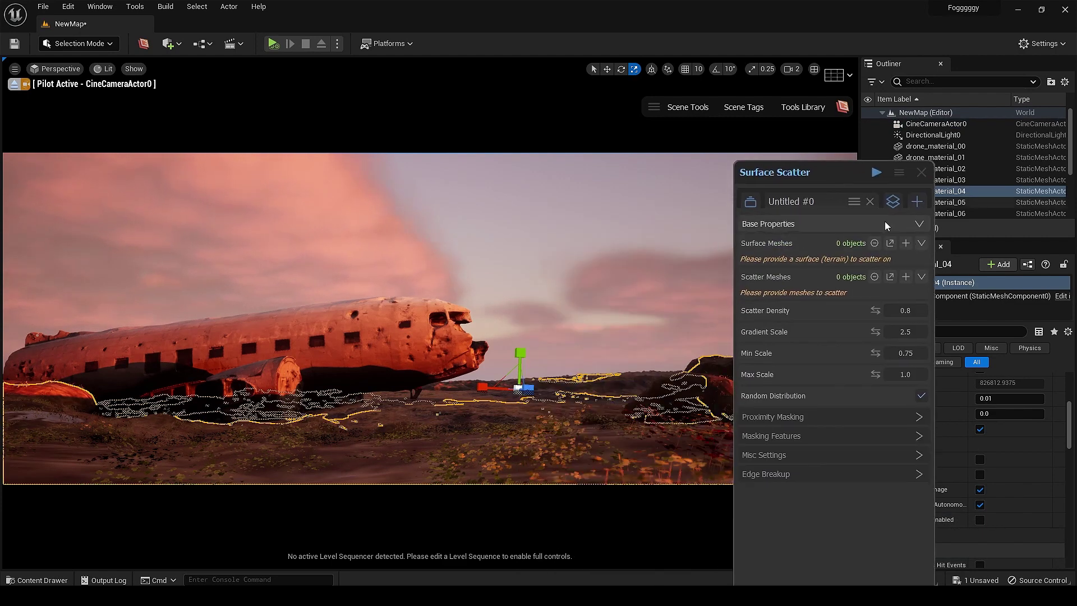
left_click(580, 309)
- Place the Var1 mesh from the Megascans Lilyturf_tebqbd0r folder in the scene and lower it below the ground
left_click(39, 581)
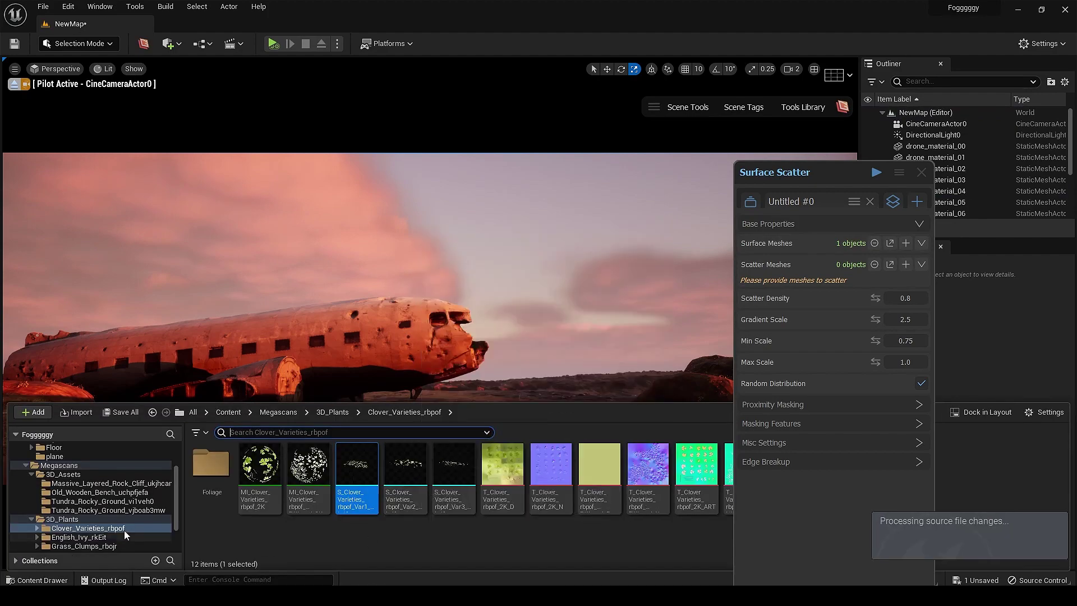
left_click(78, 510)
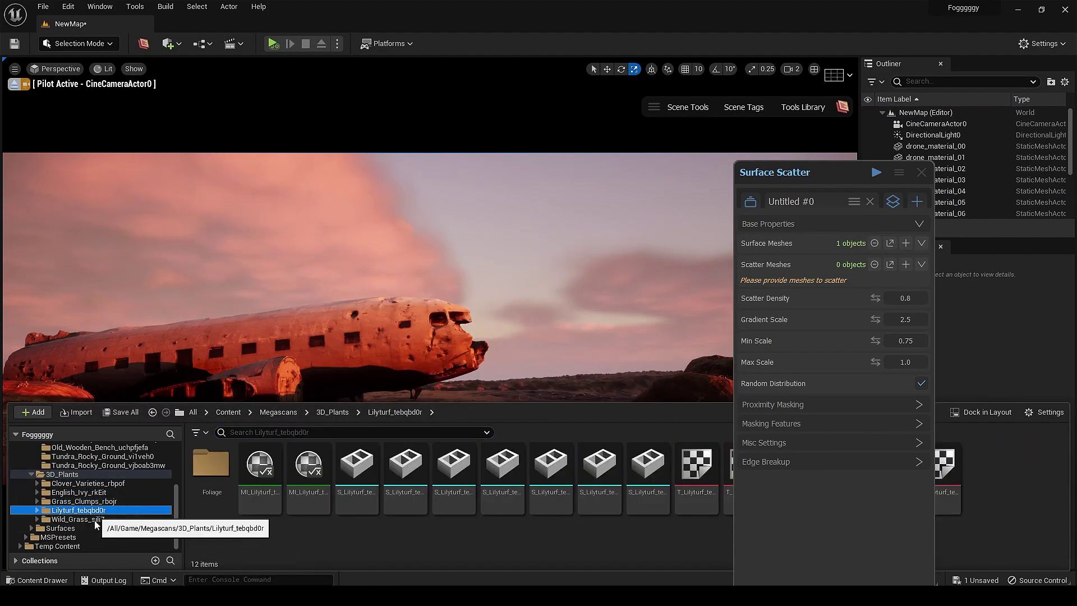
left_click_drag(357, 466, 550, 484)
key("ctrl+z")
key("w")
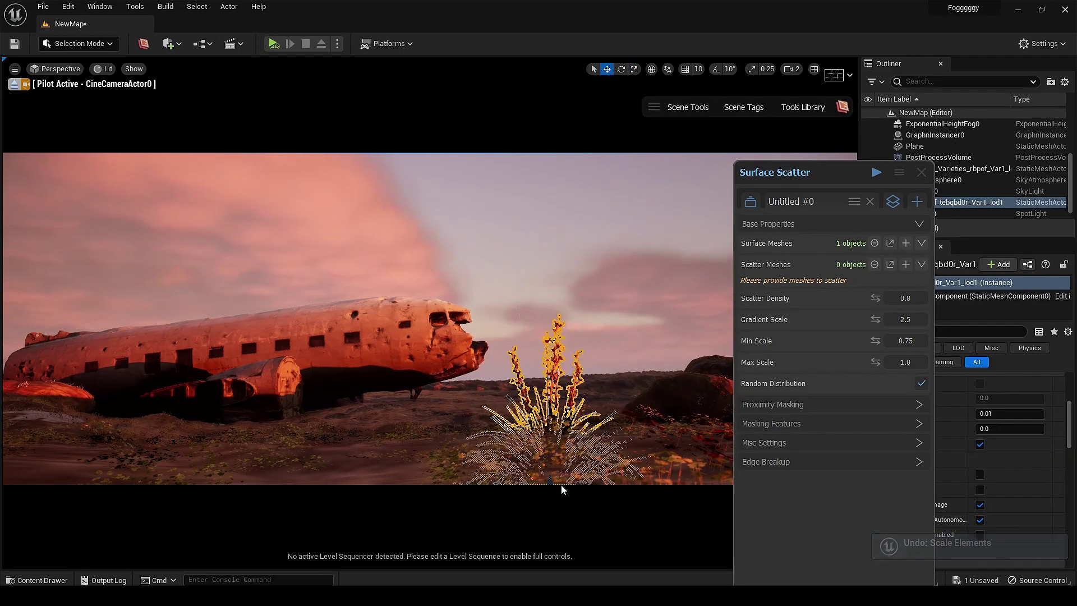
right_click_drag(559, 402, 559, 488)
left_click_drag(540, 392, 542, 470)
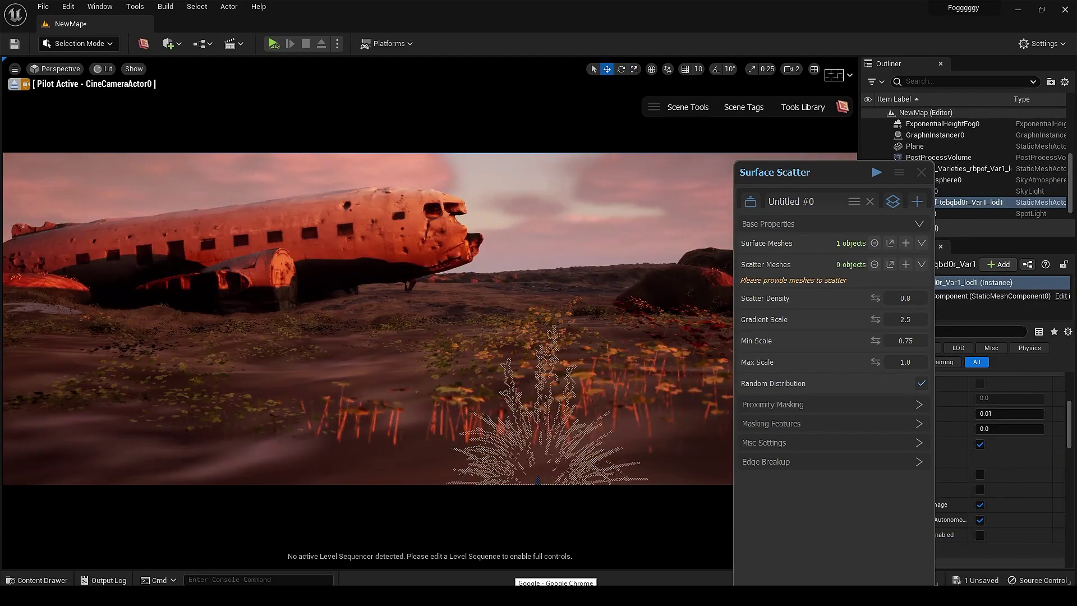
right_click_drag(432, 243, 432, 135)
left_click(432, 243)
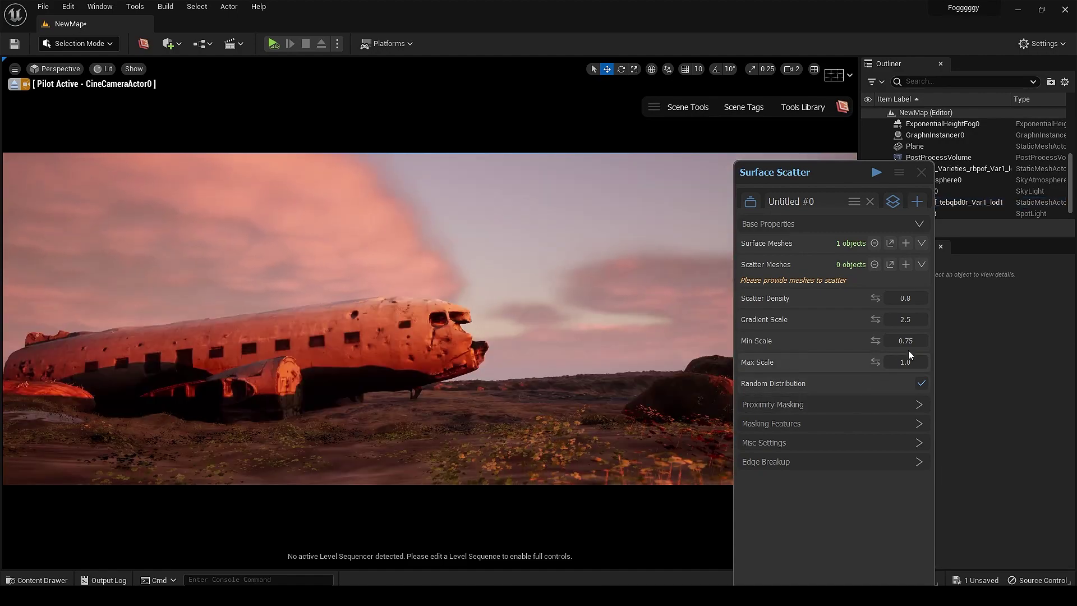
- Select the placed lilyturf plant and add it as the scatter mesh of the new Surface Scatter
right_click_drag(596, 323, 596, 449)
left_click(553, 421)
left_click_drag(549, 395, 550, 477)
left_click(906, 264)
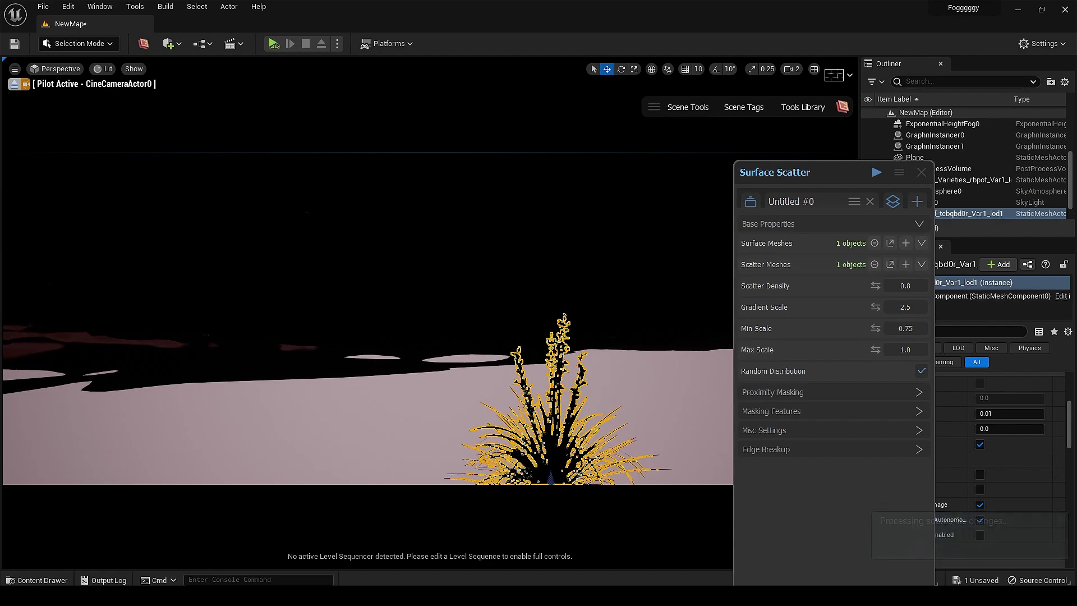
- Set the lilyturf scatter's Min Scale to 0.3, Max Scale to 0.8 and Scatter Density to 0.9
left_click_drag(861, 167, 986, 90)
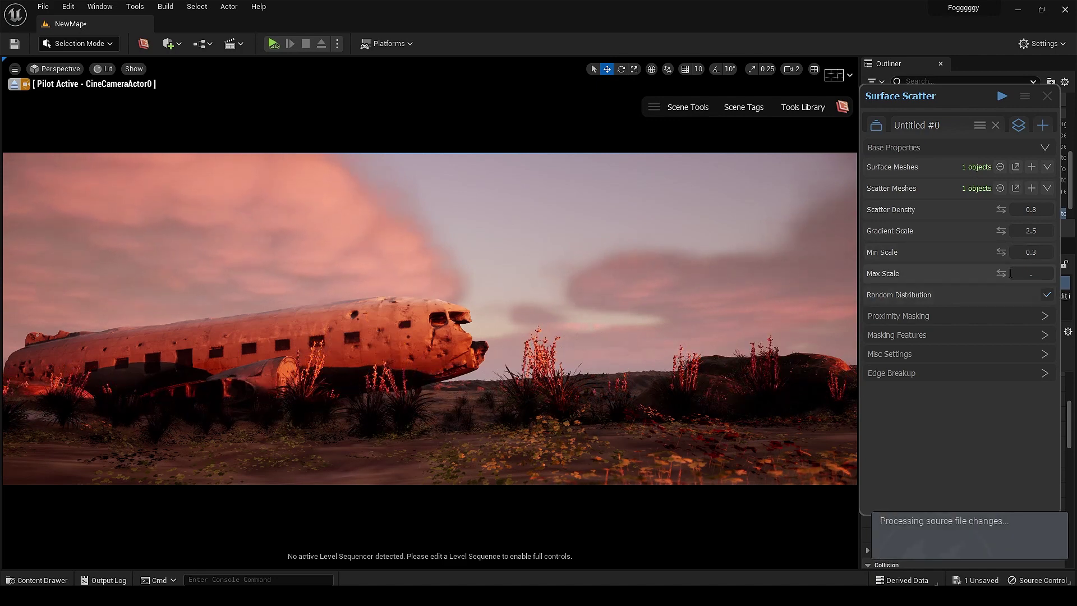
type("0.8")
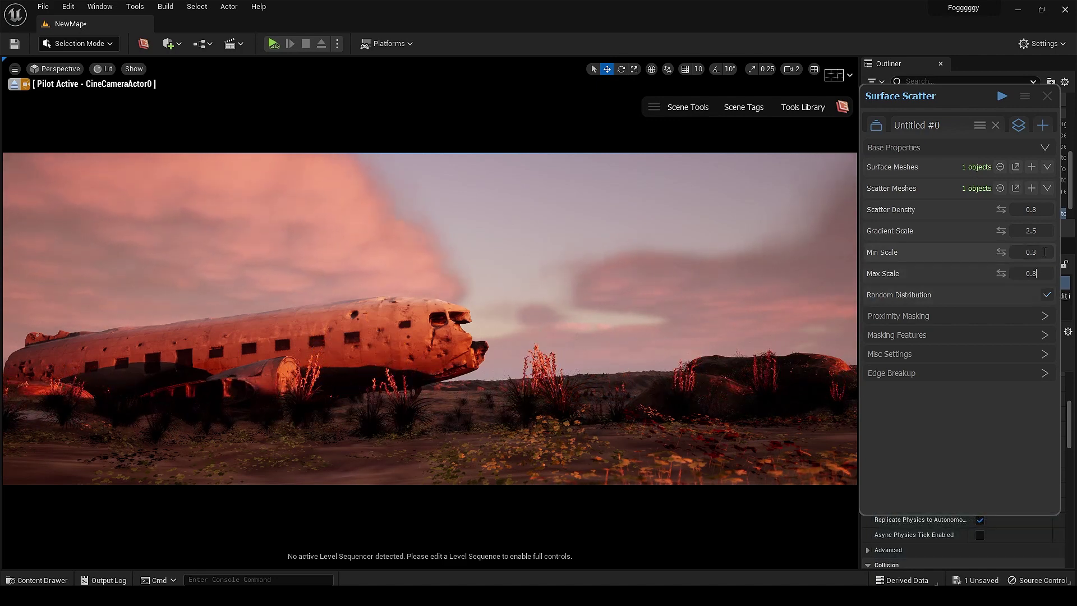
left_click(1044, 209)
type("0.9")
key("Return")
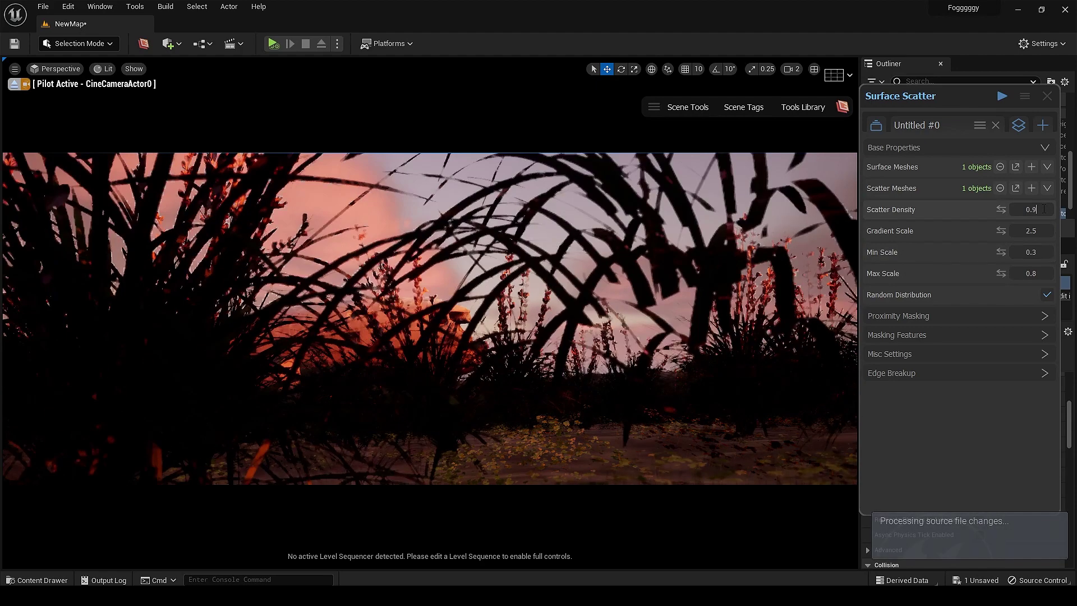
- Try Min Scale 0.03 and Max Scale 0.2 on the lilyturf scatter, and settle on 0.08 and 0.3
left_click(1032, 251)
type("03")
key("Return")
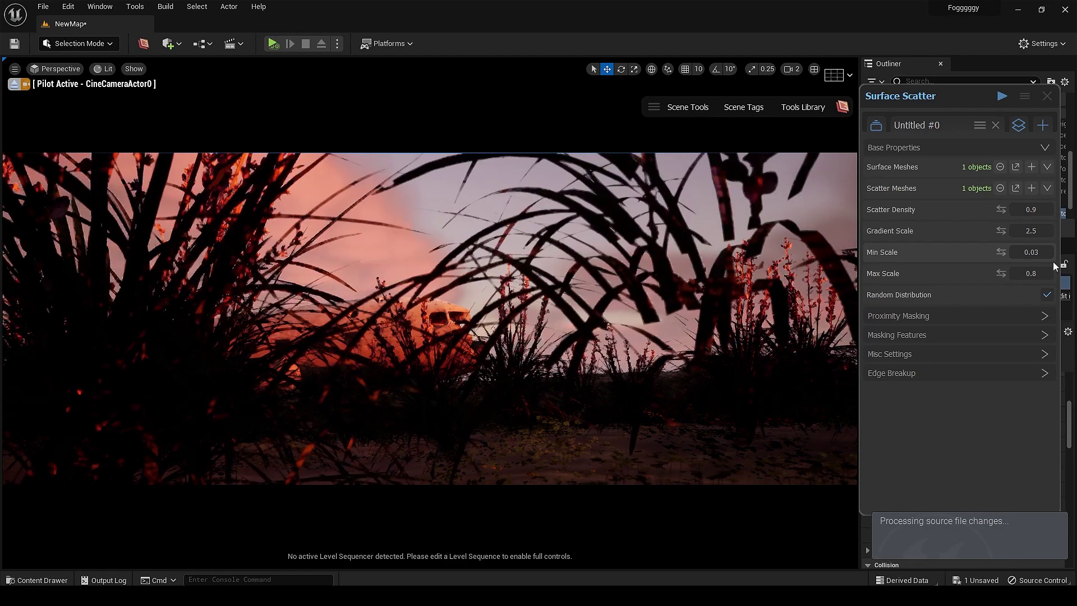
left_click(1041, 274)
key("BackSpace")
type("2")
key("Return")
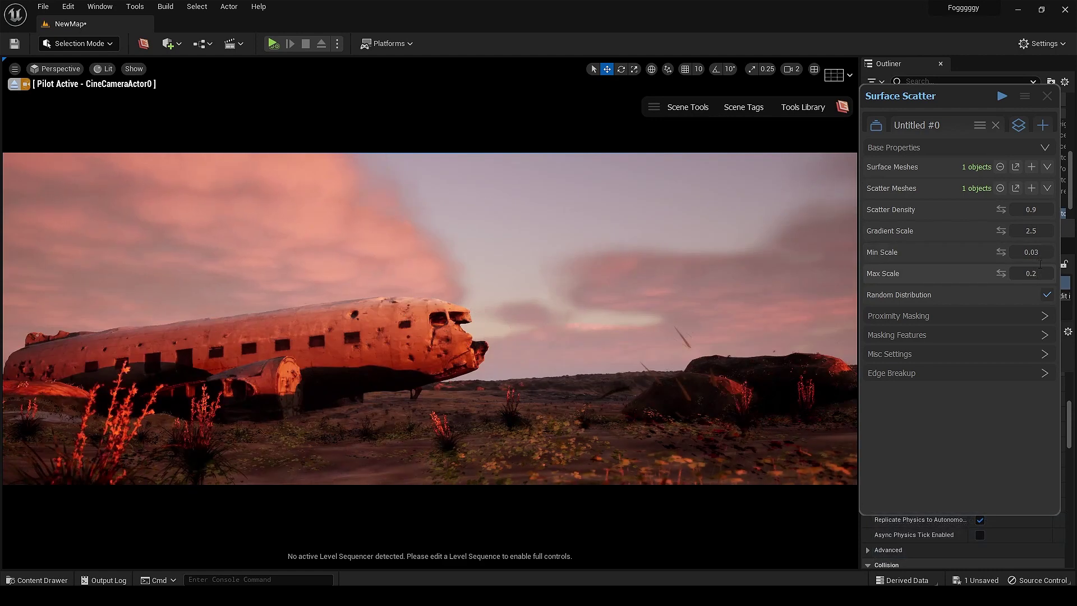
left_click(1040, 273)
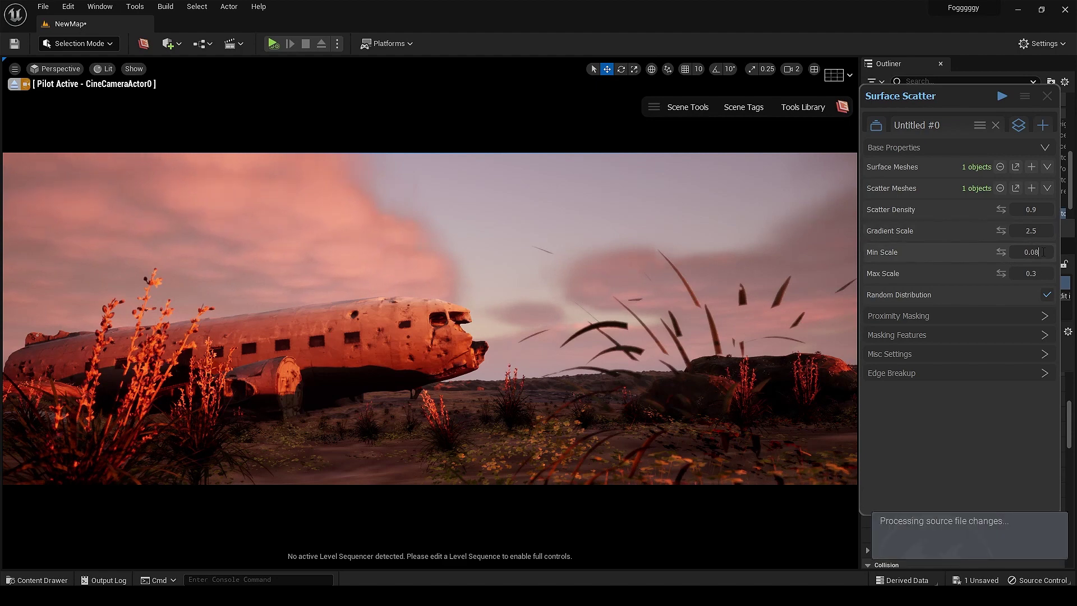
- Try a Max count of 90000 in the lilyturf scatter's Misc Settings and return it to 50000
left_click(909, 354)
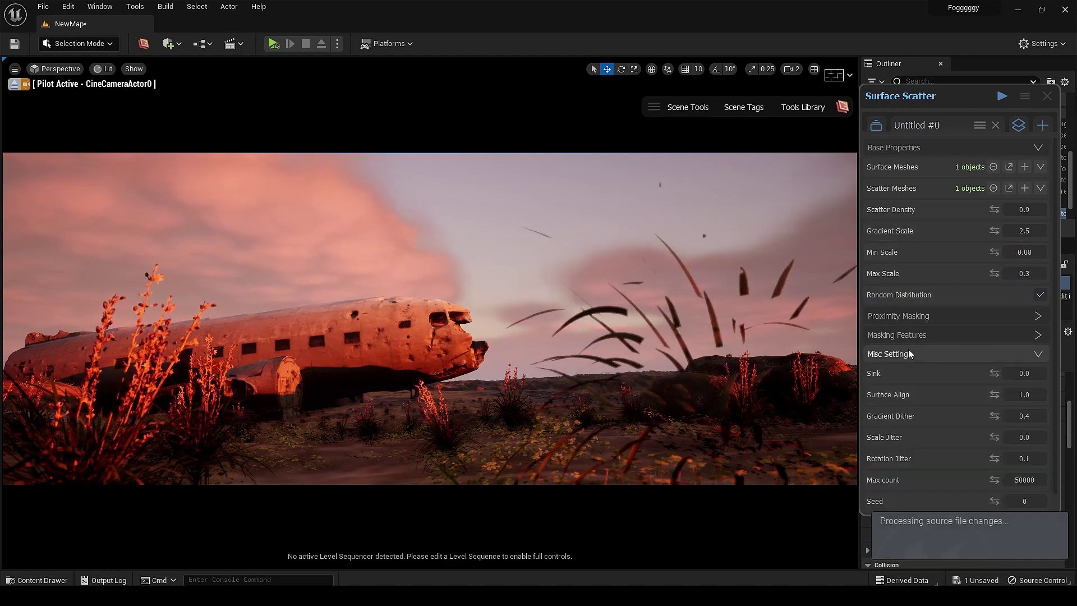
scroll(923, 370, "down", 1)
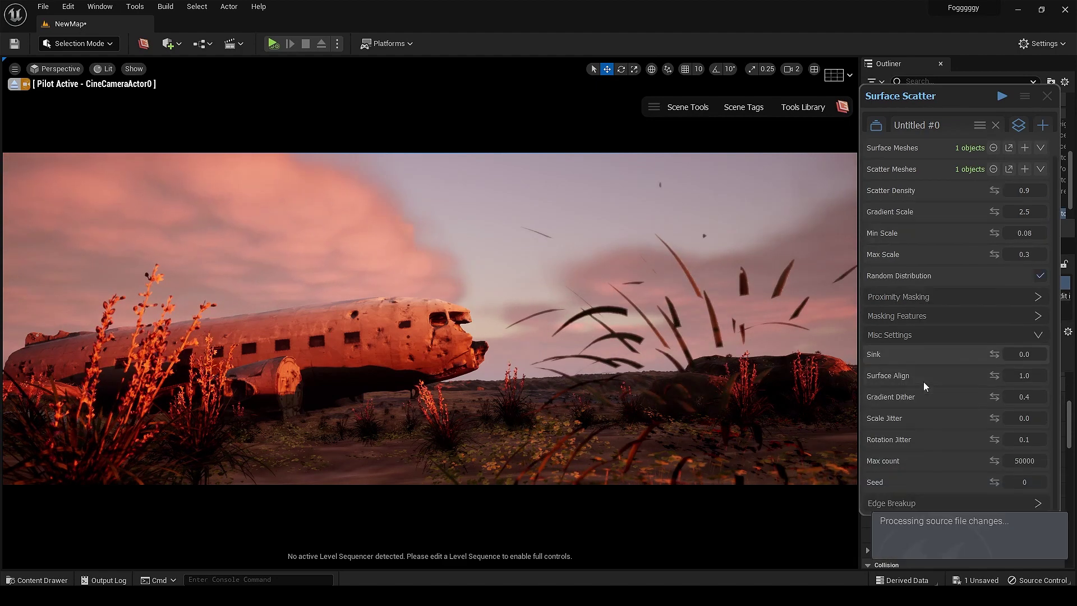
left_click(1016, 463)
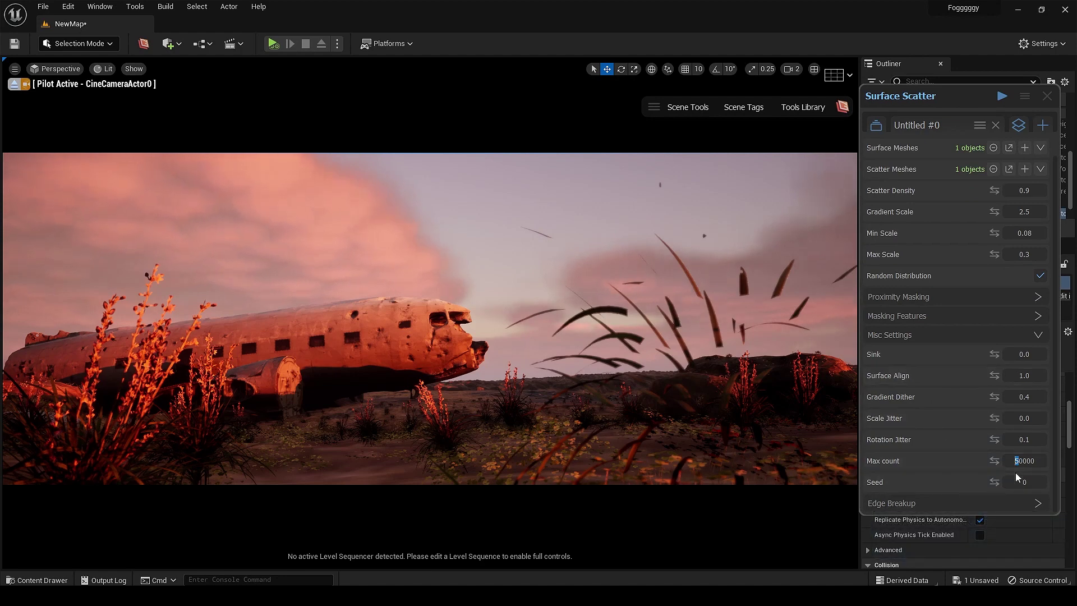
left_click(1042, 461)
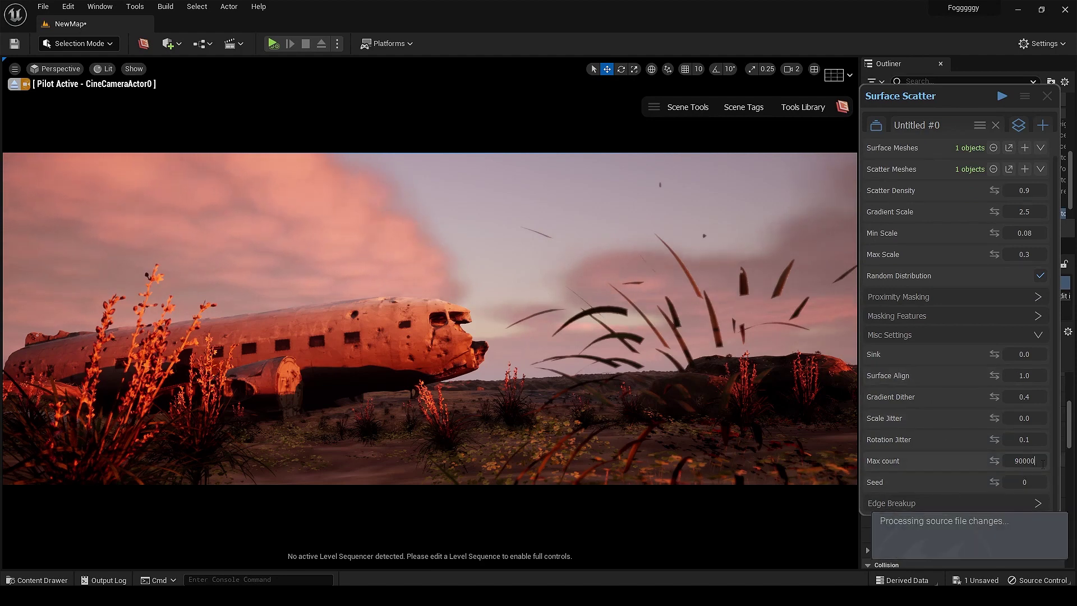
type("5")
key("Tab")
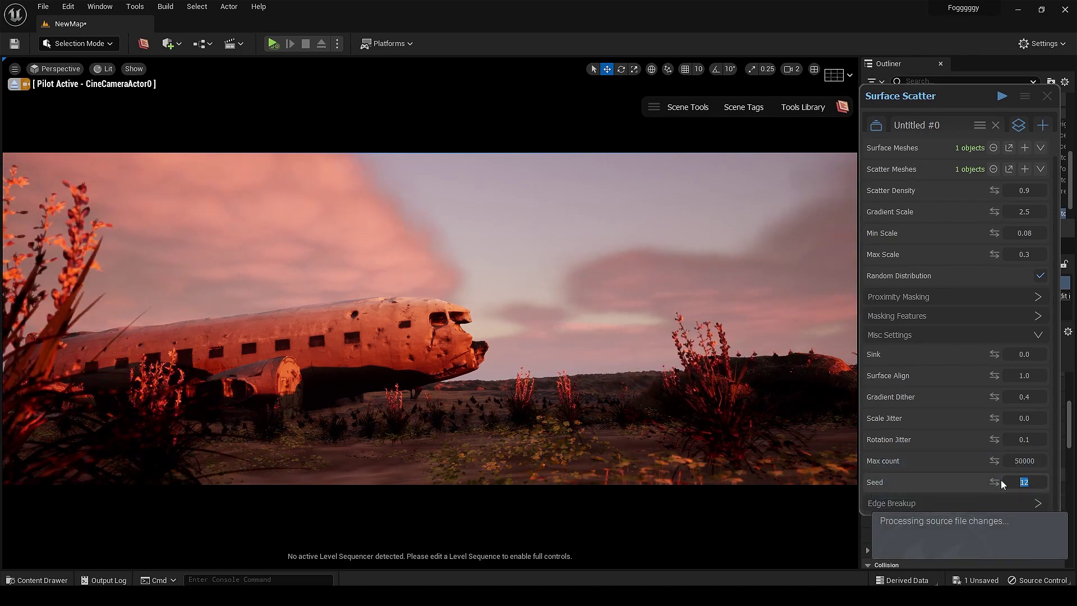
- Try Seed values 20, 50 and 500 on the lilyturf scatter and return the Seed to 12
type("20")
key("Return")
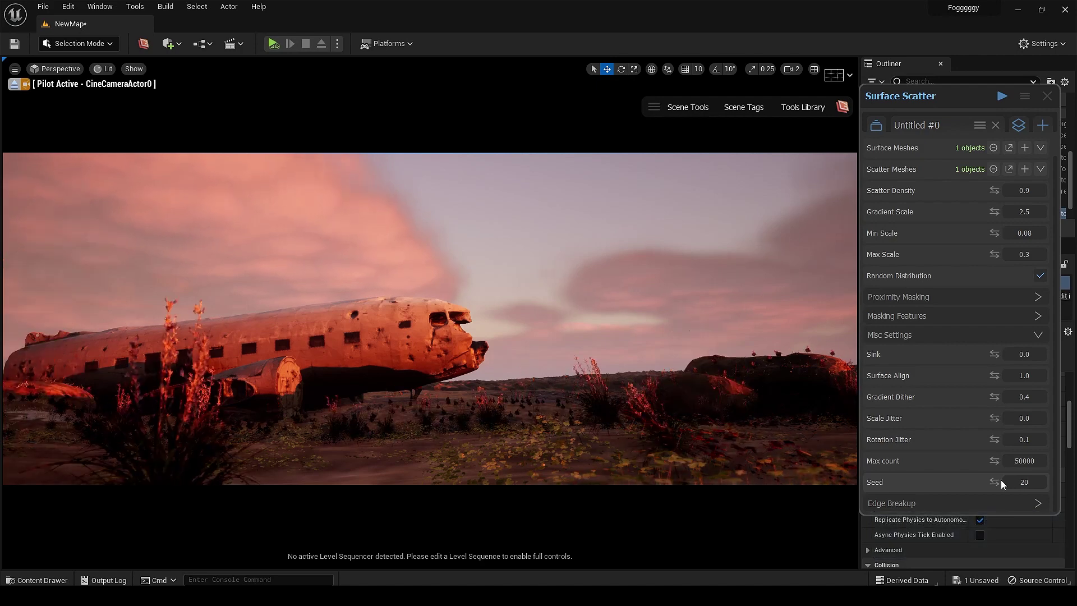
left_click(1002, 481)
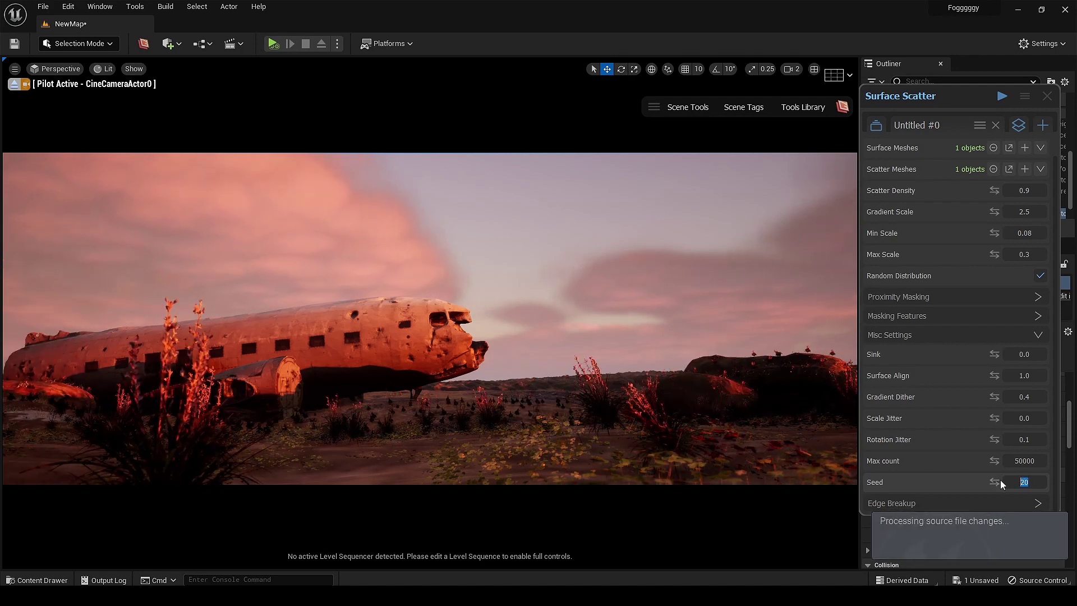
type("50")
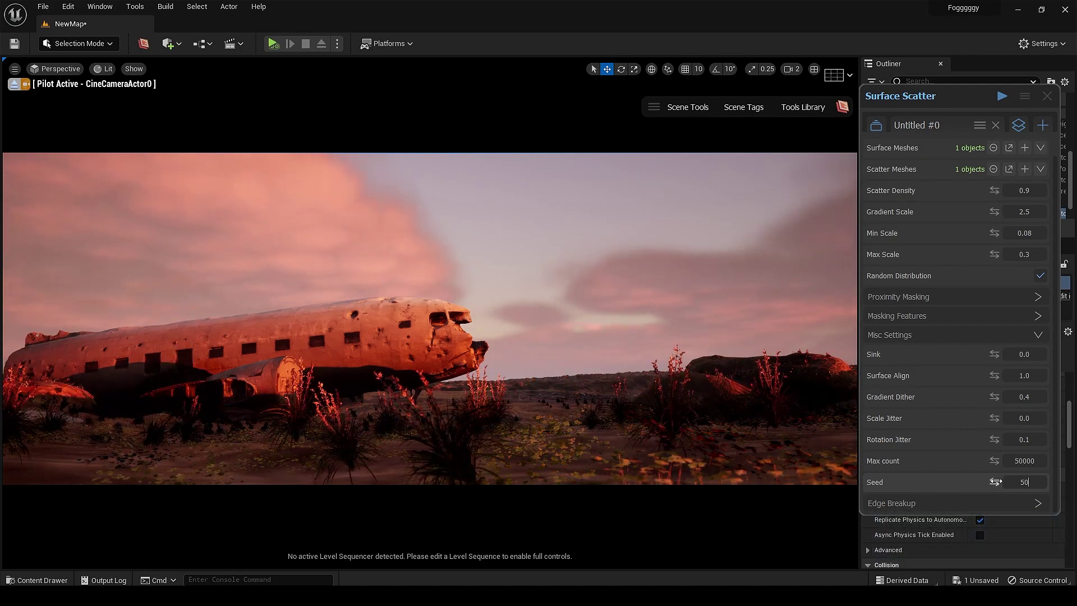
type("0")
key("ctrl+a")
type("1")
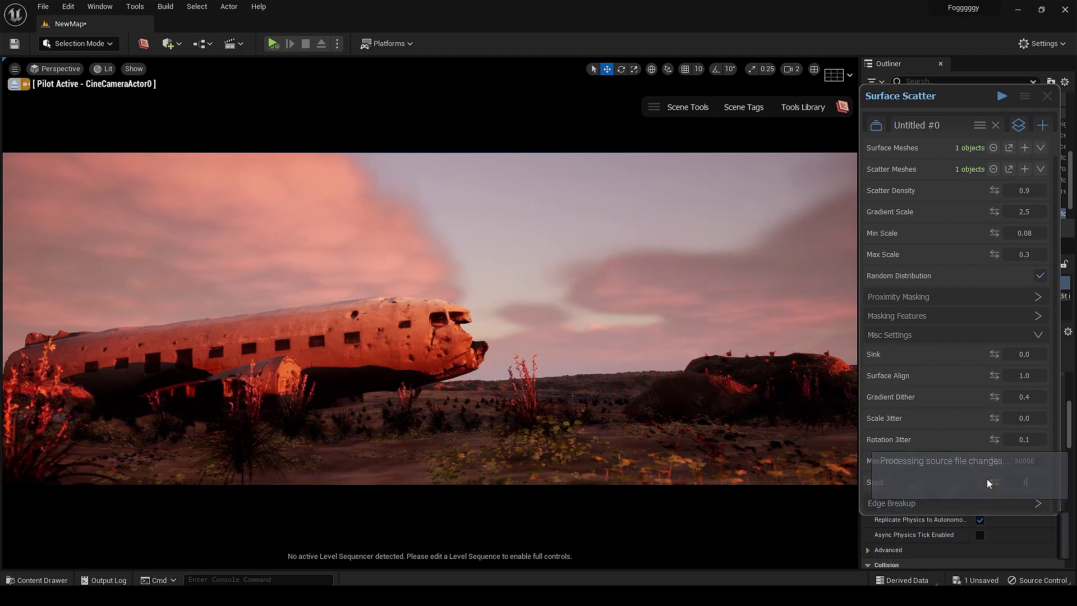
type("2")
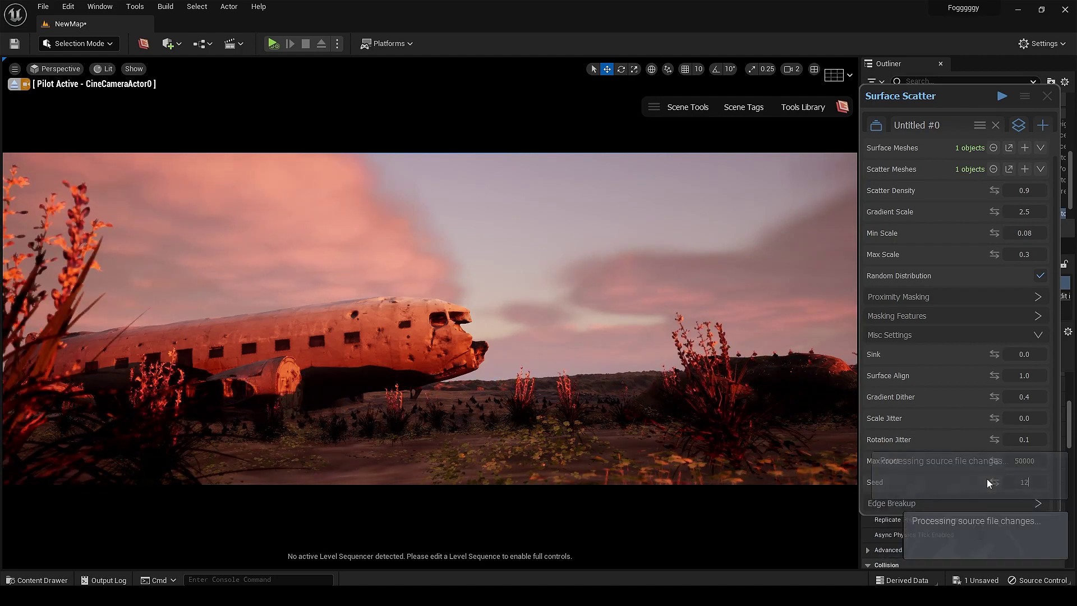
- Try a Scatter Density of 0.95 on the lilyturf scatter, and lower it to 0.94
type("5")
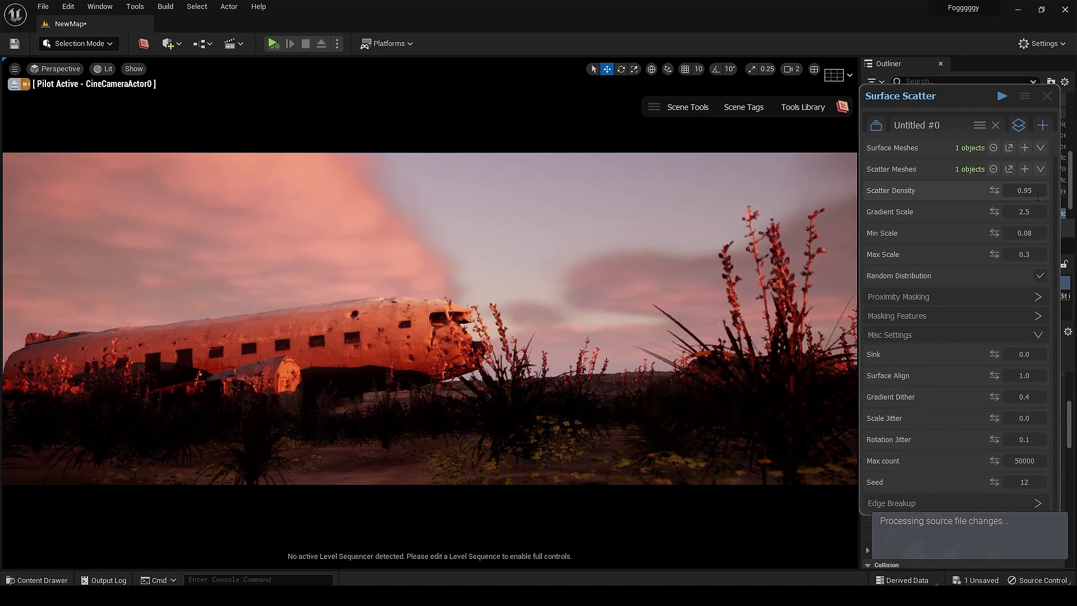
key("BackSpace")
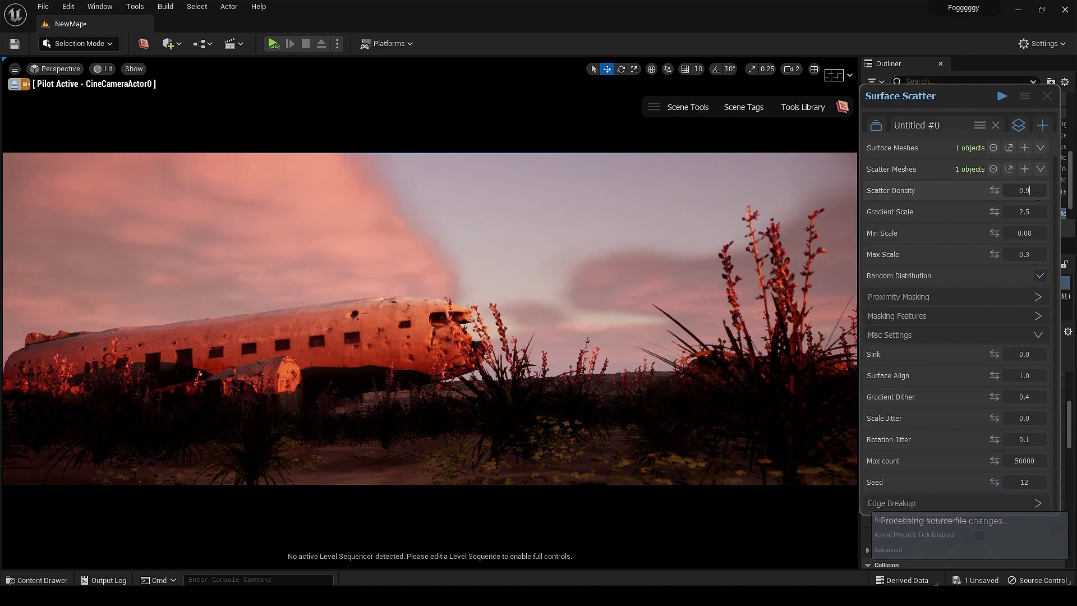
type("4")
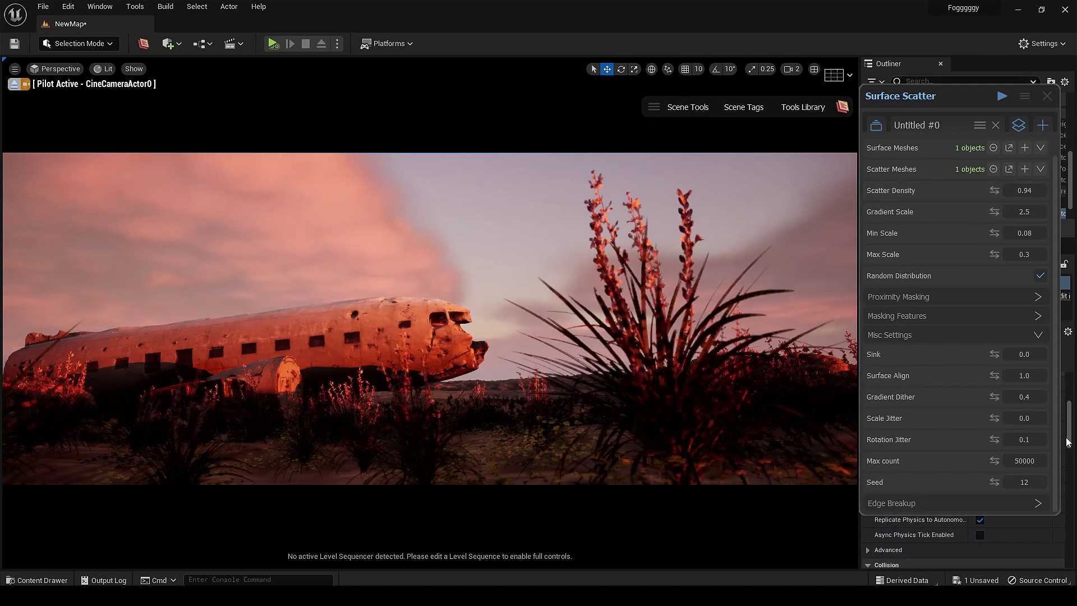
- Try Seed 20 and 250 on the lilyturf scatter, and close the Surface Scatter to check the shot
left_click_drag(1034, 481, 982, 482)
type("20")
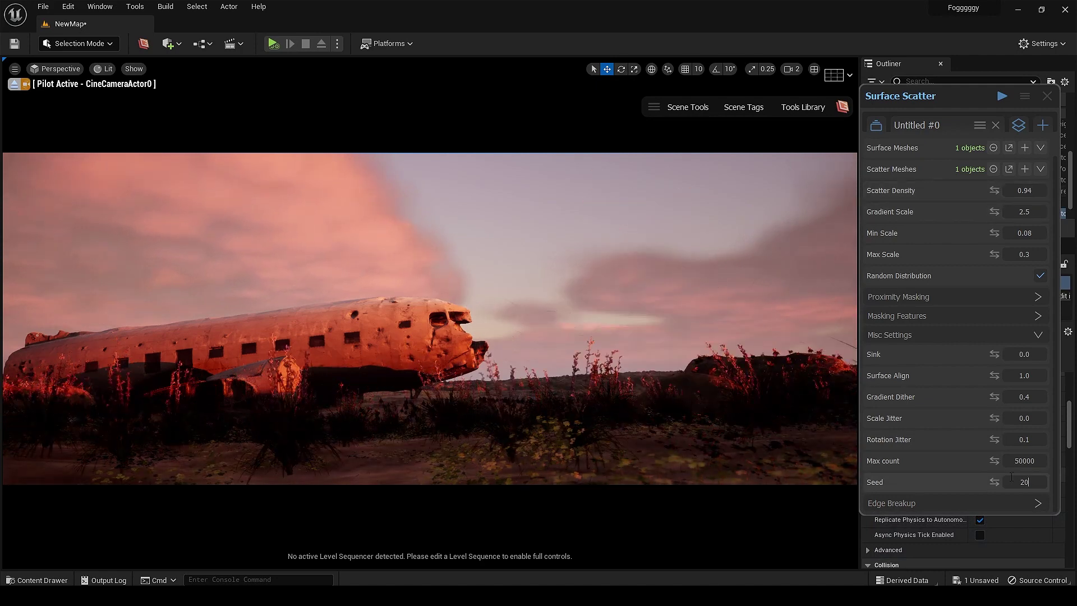
key("BackSpace")
type("50")
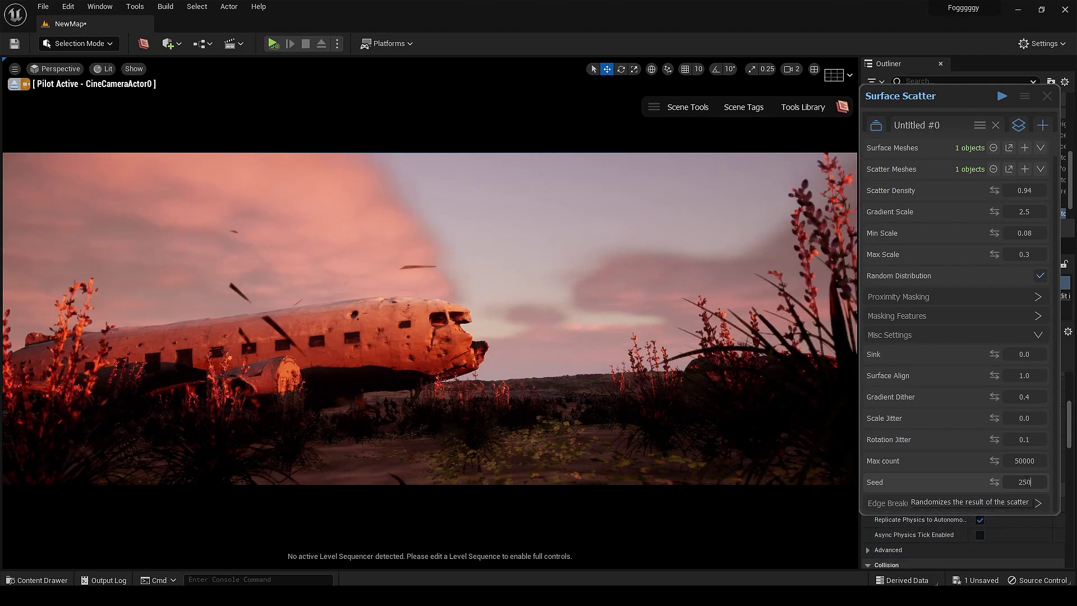
left_click(1047, 95)
right_click_drag(673, 269, 676, 291)
key("d")
key("w")
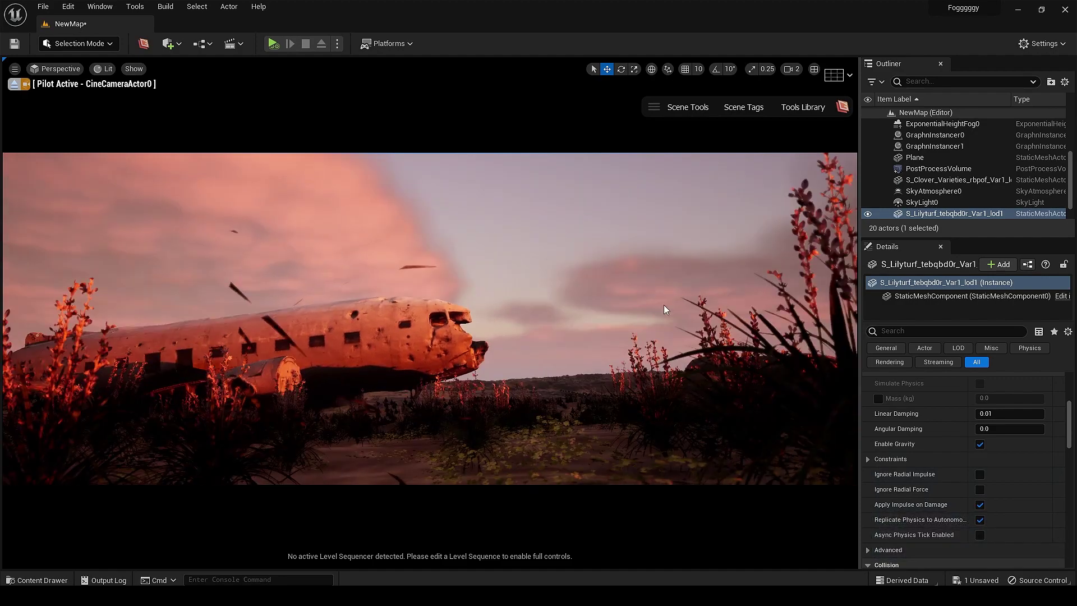
- Reopen the lilyturf Surface Scatter, return its Scatter Density to 0.9 and its Seed to 12, and close the tool windows
left_click(802, 106)
left_click(690, 108)
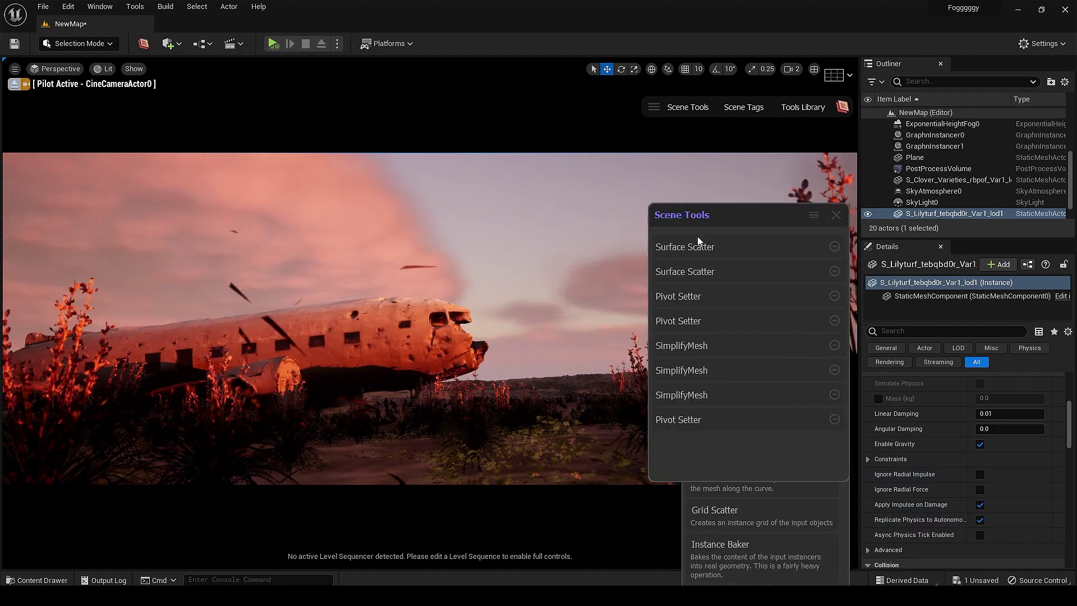
left_click(721, 241)
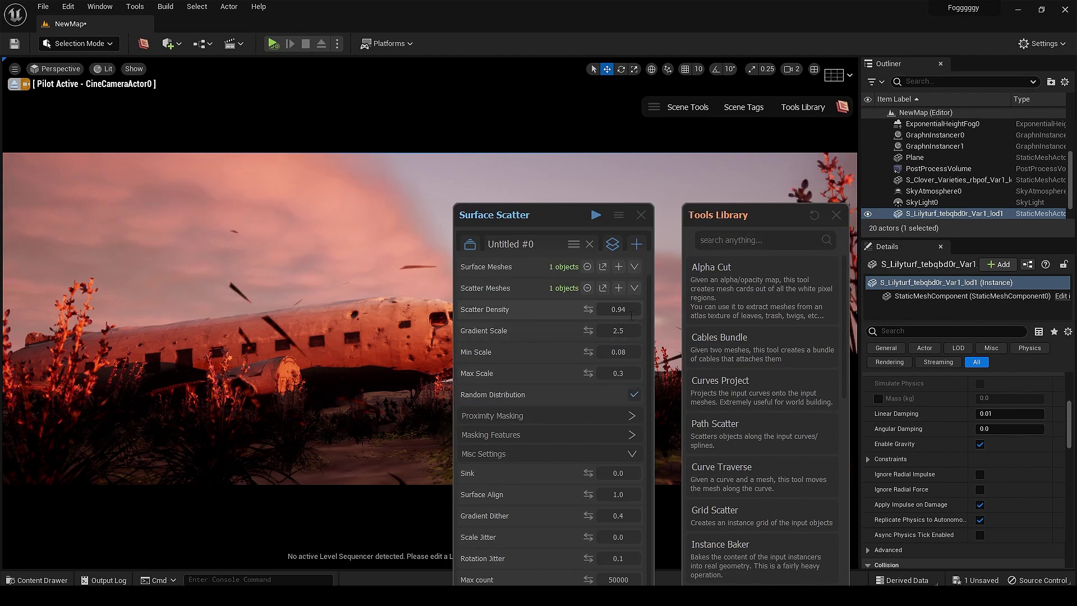
key("Return")
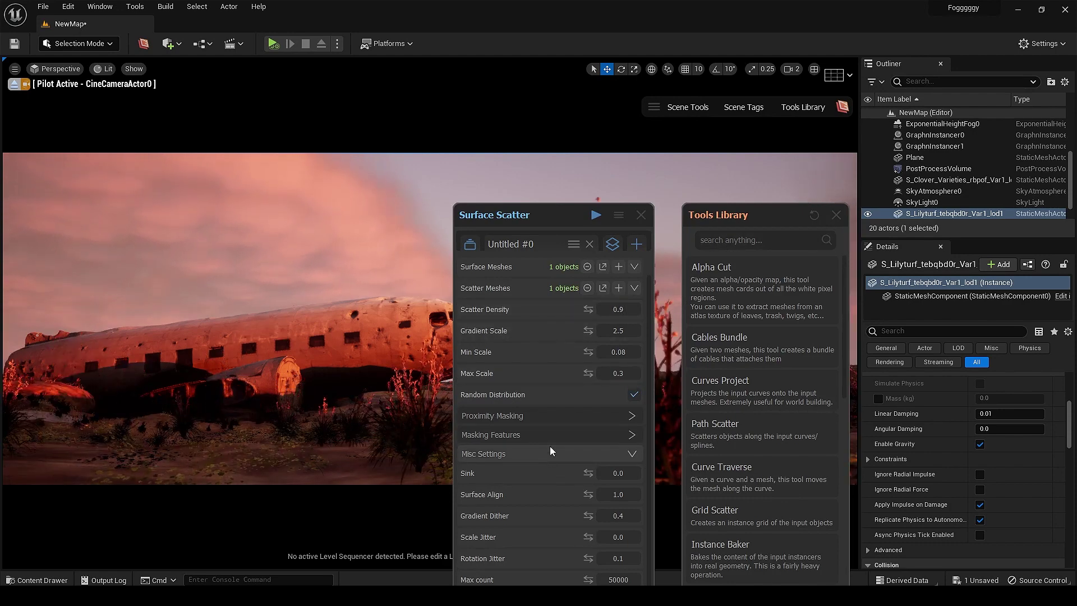
left_click_drag(561, 219, 570, 116)
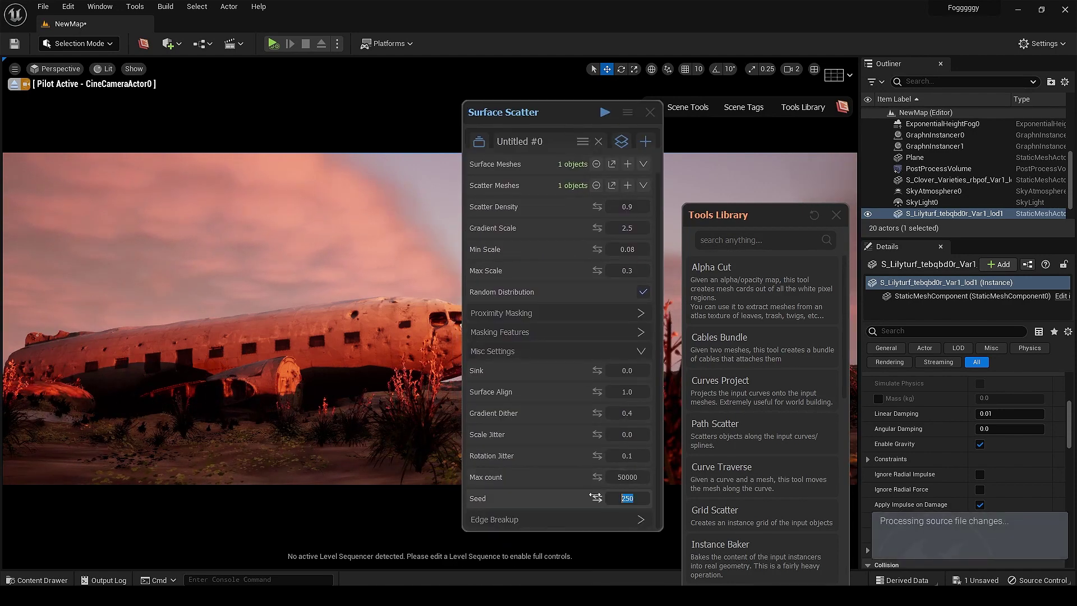
left_click(651, 113)
left_click_drag(758, 216, 781, 125)
left_click(860, 129)
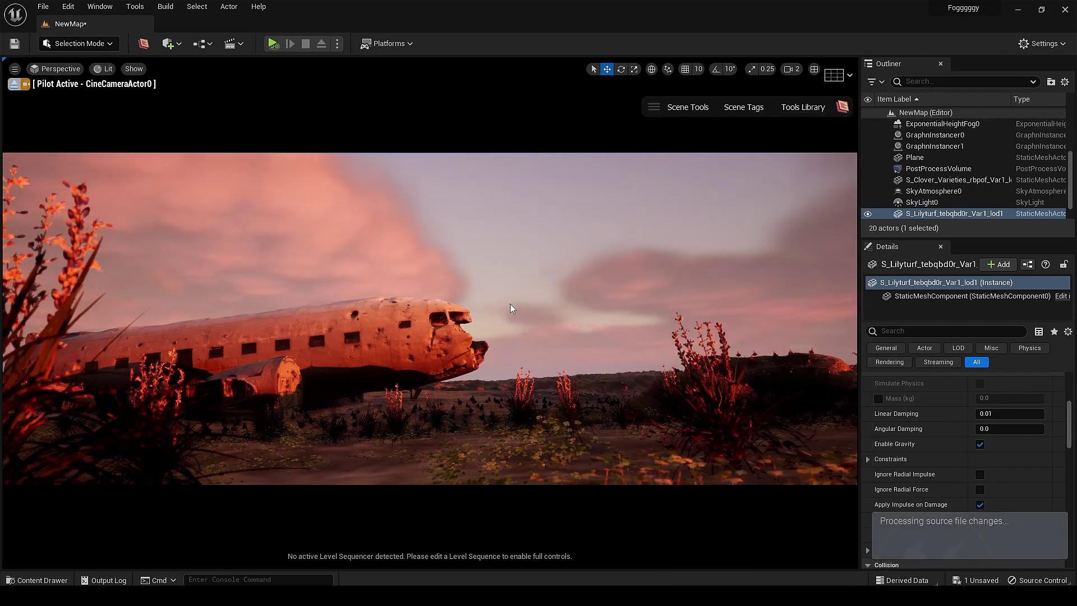
- Place another S_Clover_Varieties Var1 lod2 mesh from the project content on the ground in the foreground
right_click_drag(510, 304, 556, 307)
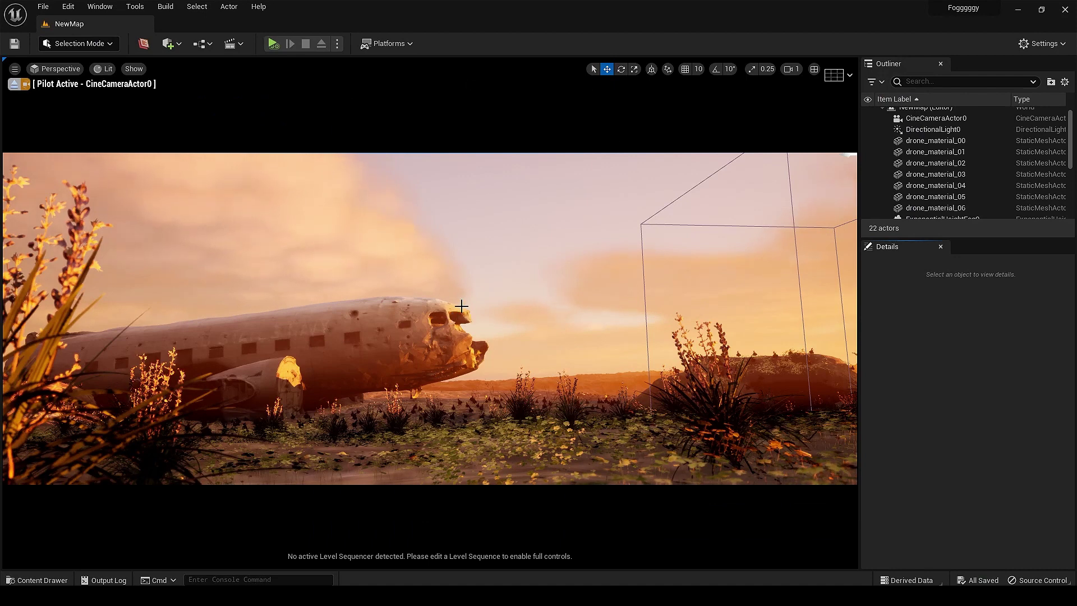
key("ctrl+space")
left_click_drag(371, 467, 508, 382)
left_click_drag(507, 342, 509, 477)
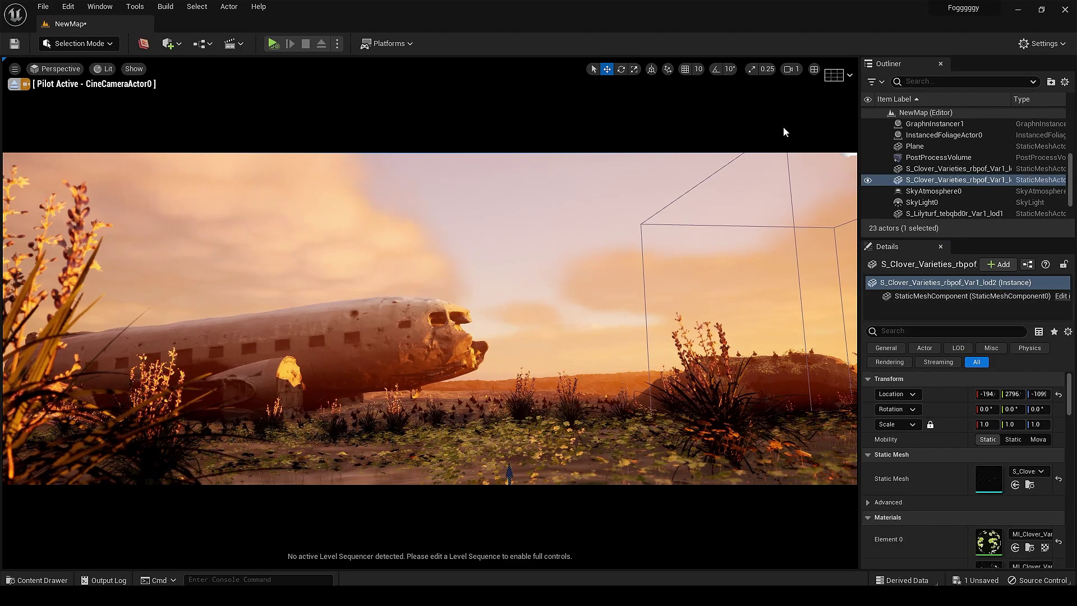
- Create a Moss Buildup with the placed clover as the moss mesh and the crashed plane as the surface mesh
left_click(143, 44)
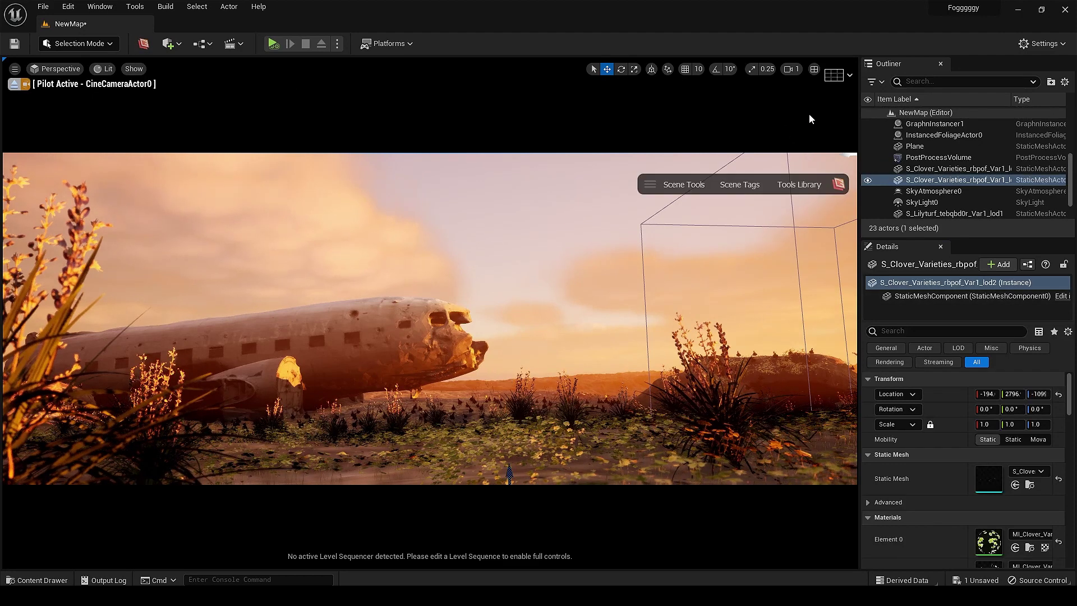
left_click_drag(837, 185, 836, 97)
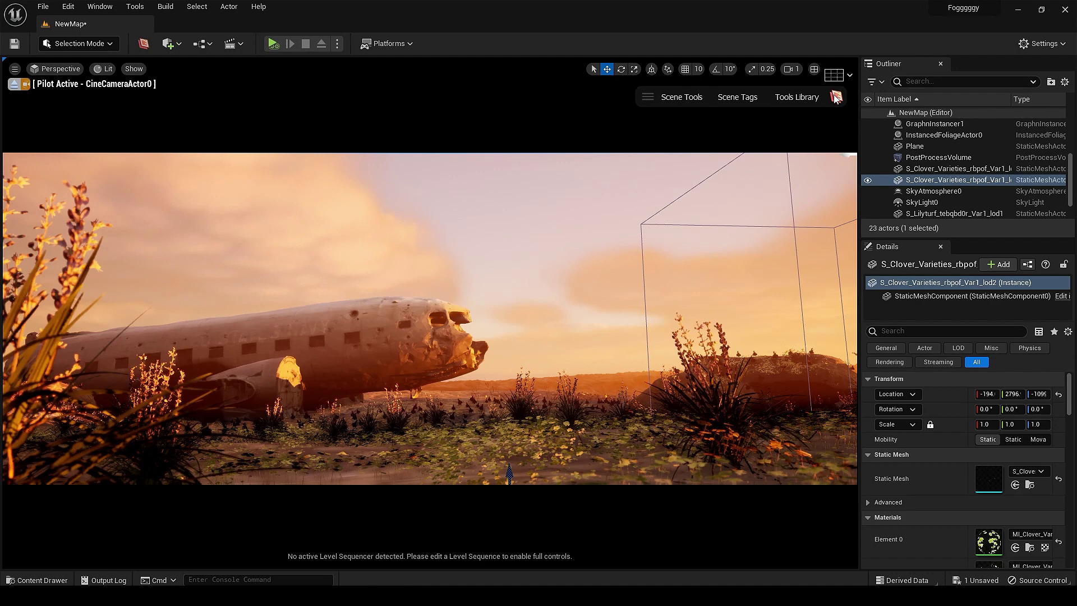
left_click(796, 97)
scroll(729, 369, "down", 10)
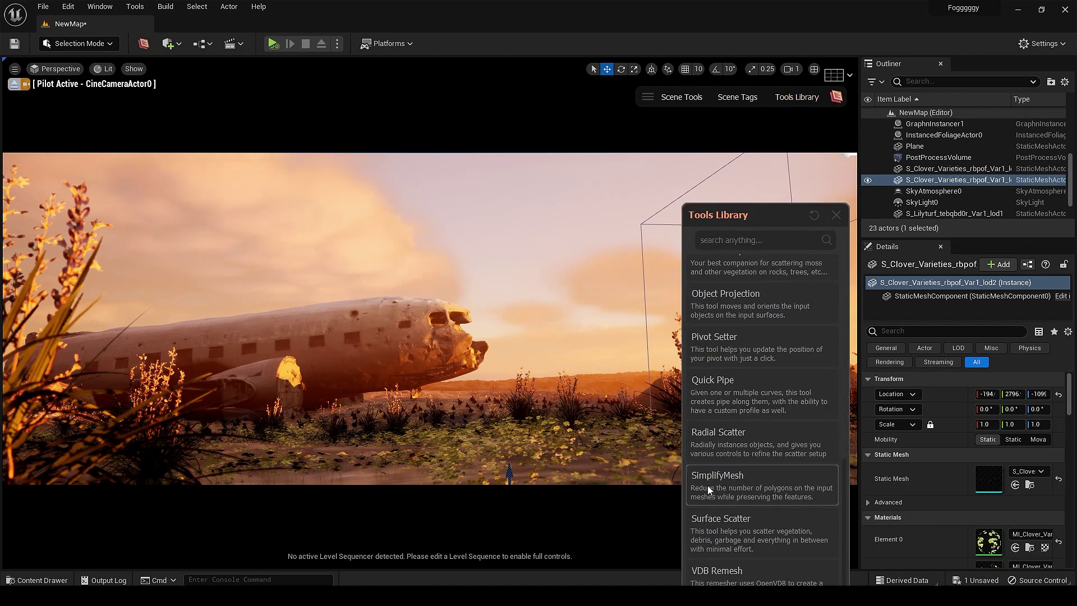
scroll(741, 395, "up", 3)
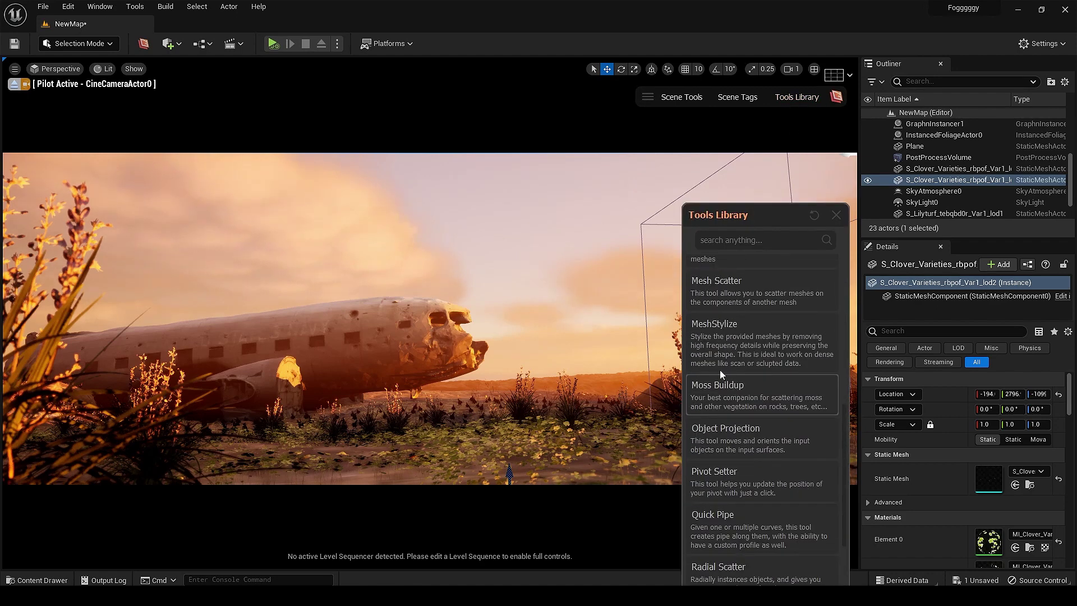
left_click(730, 390)
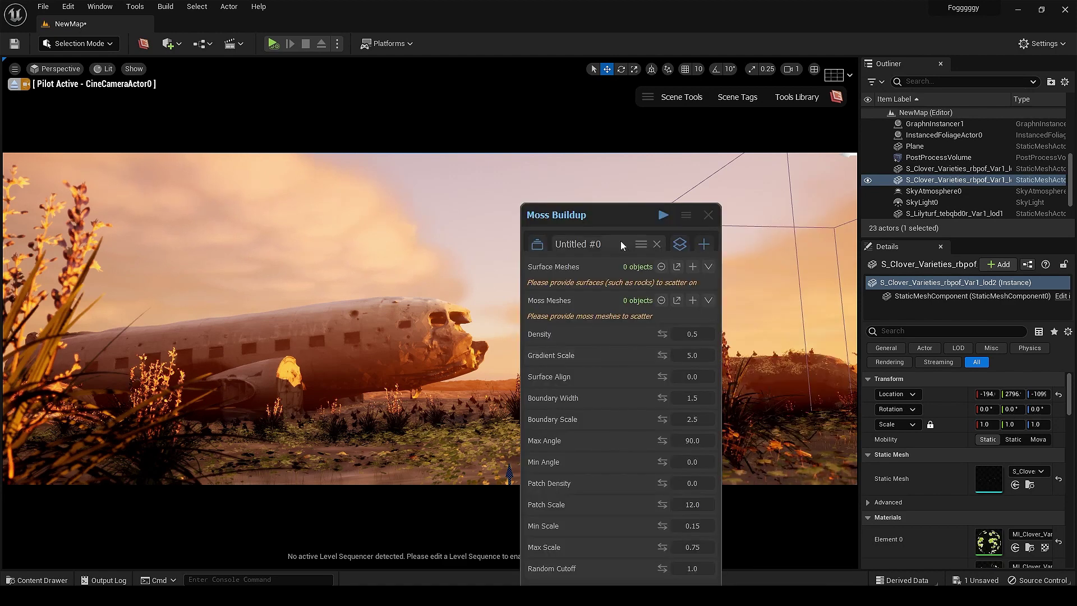
left_click_drag(620, 213, 824, 117)
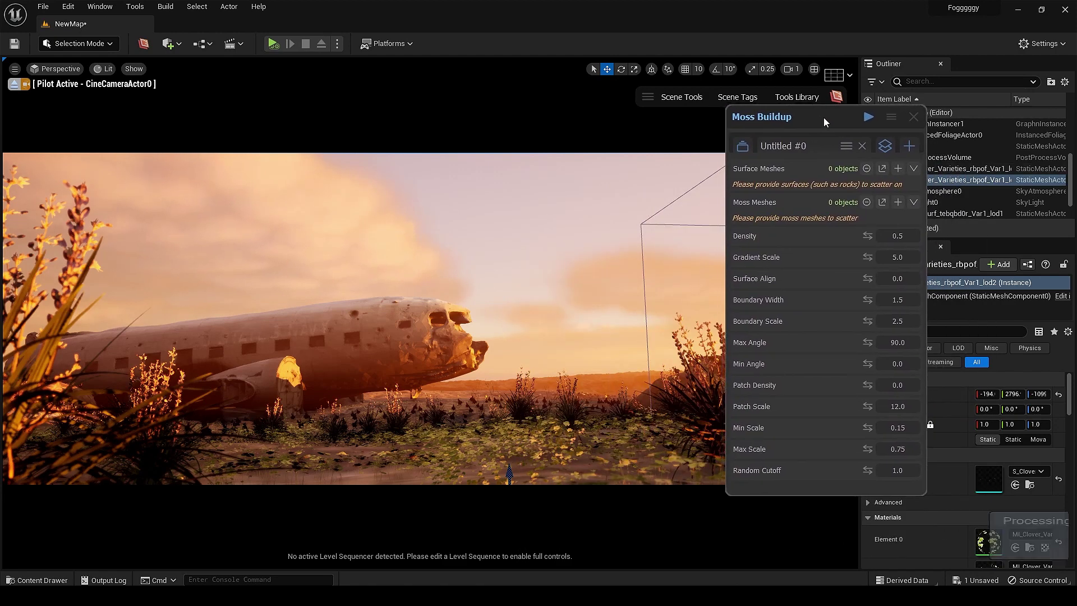
left_click(900, 201)
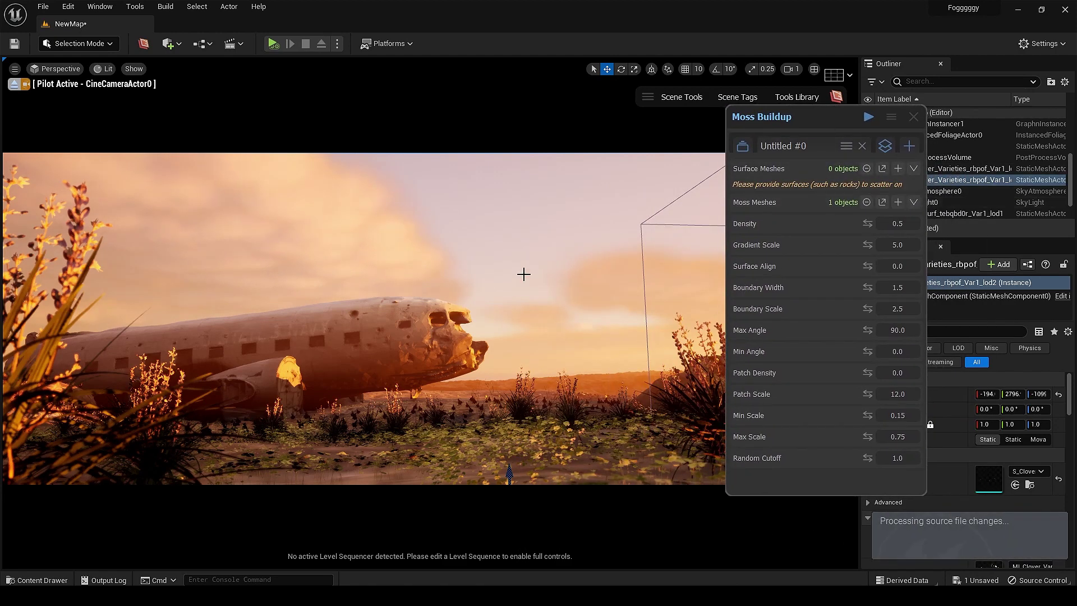
left_click(897, 169)
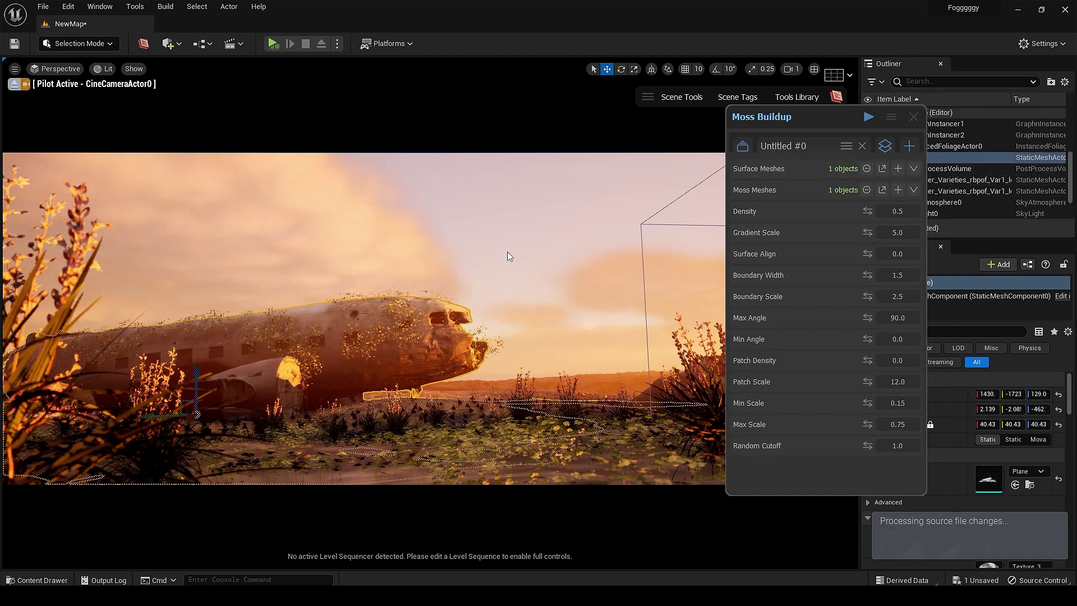
- Set the Moss Buildup's Density to 0.9, Surface Align to 0.2 and Gradient Scale to 1.0
left_click(914, 217)
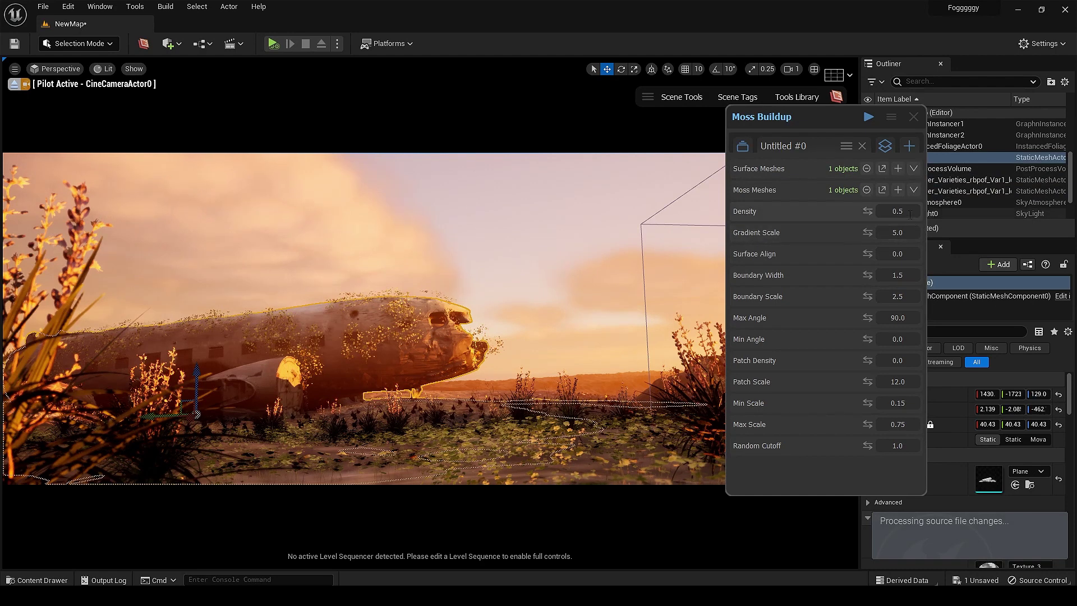
key("BackSpace")
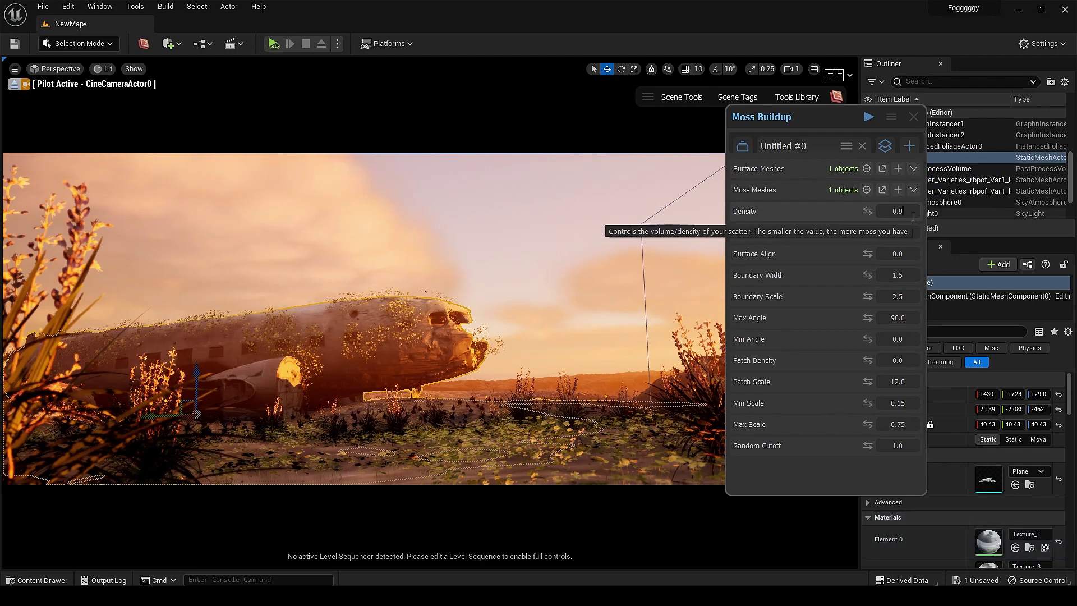
type("9")
key("Return")
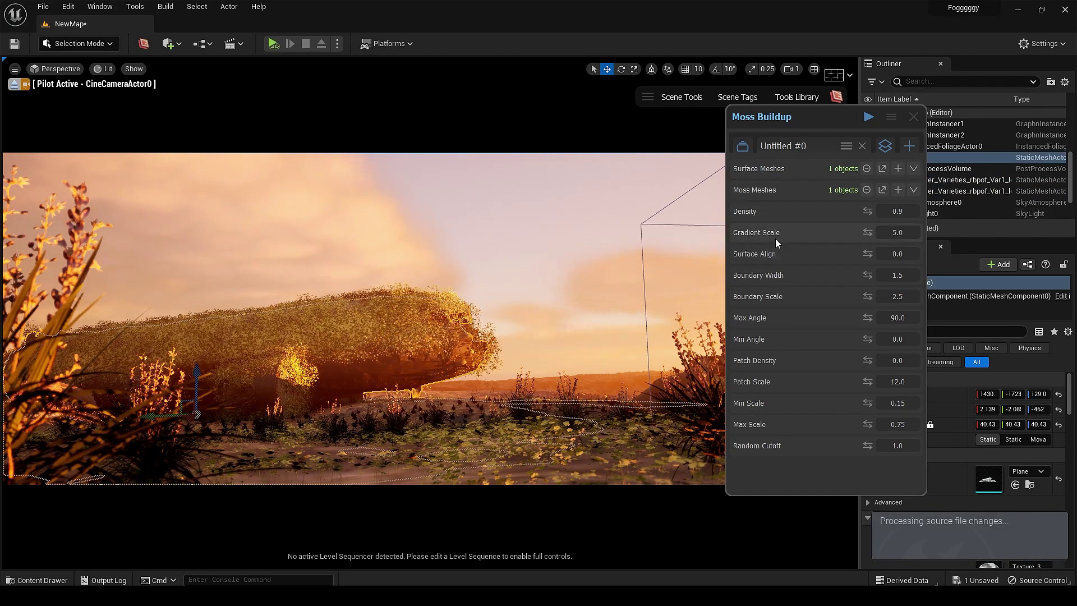
left_click(908, 256)
type(".2")
key("Return")
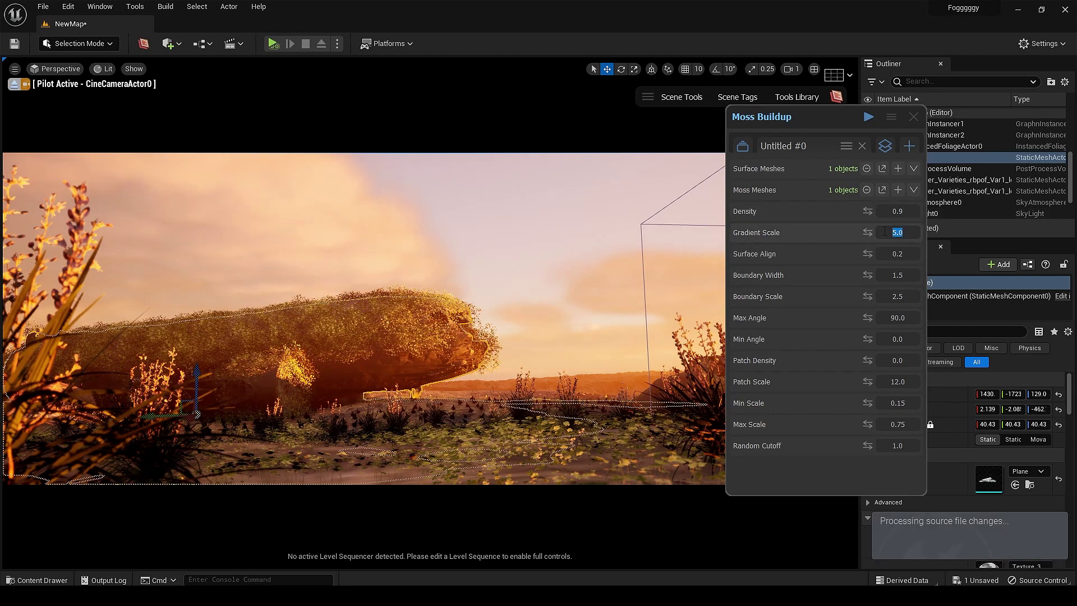
key("Return")
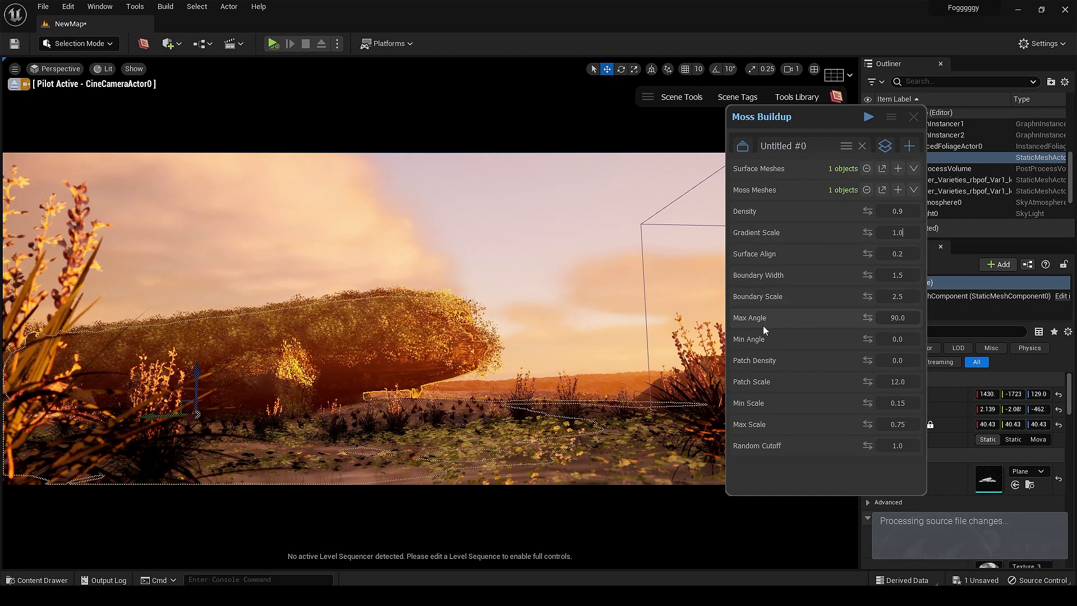
- Try a Max Angle of 45 on the Moss Buildup, raise it to 70, and set Min Angle to 45
left_click(882, 318)
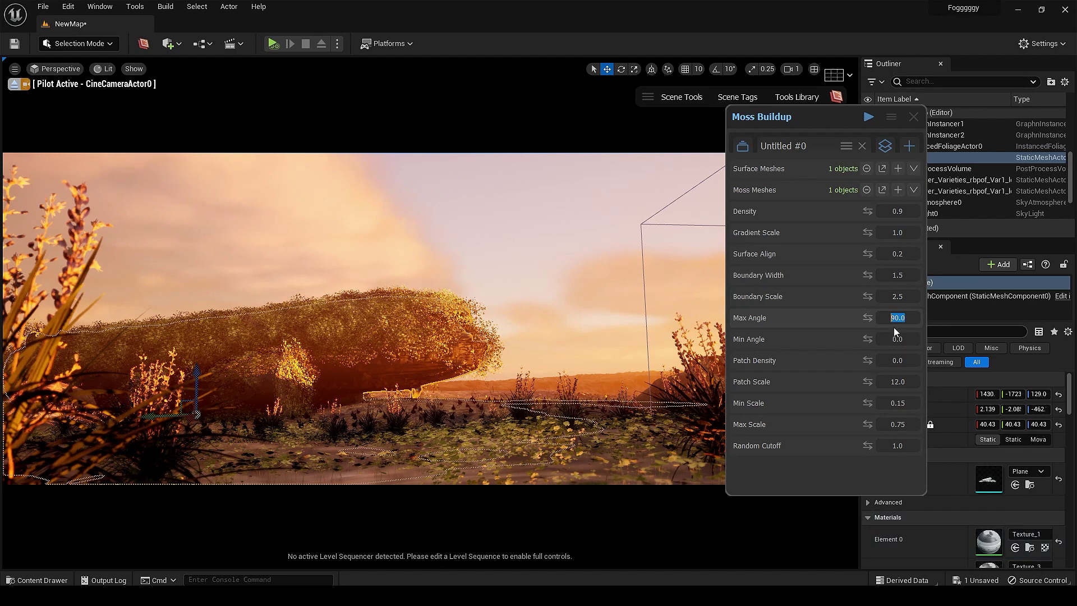
type("45")
key("Return")
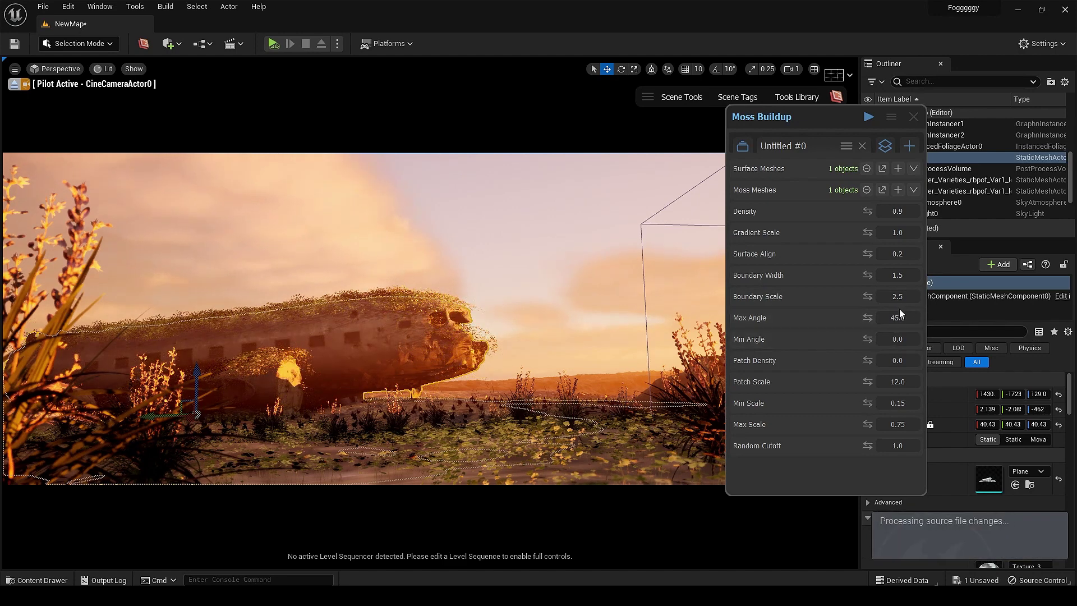
type("70.0")
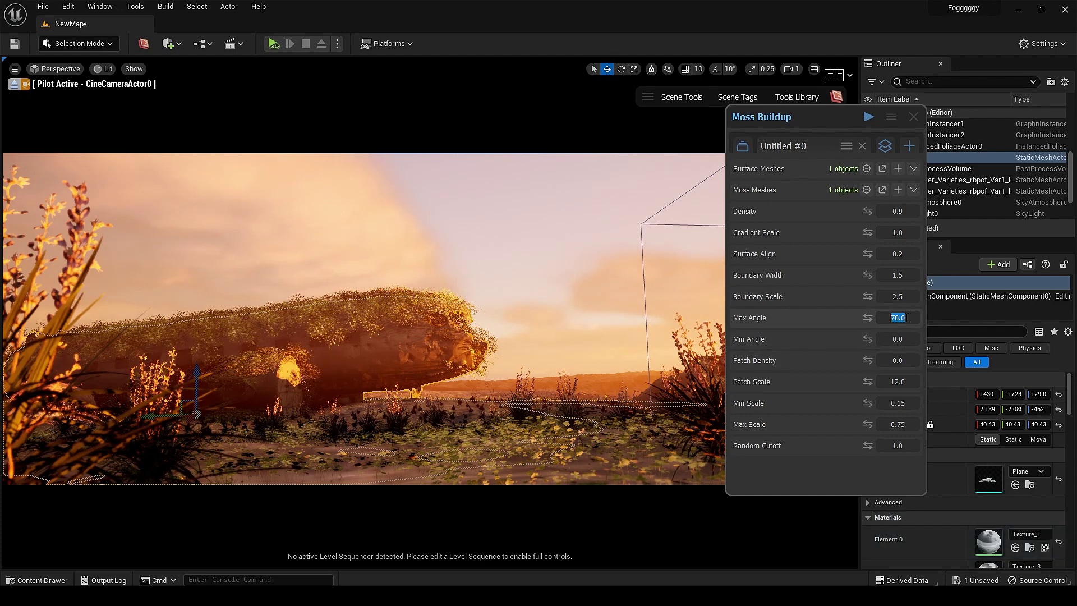
type("45.0")
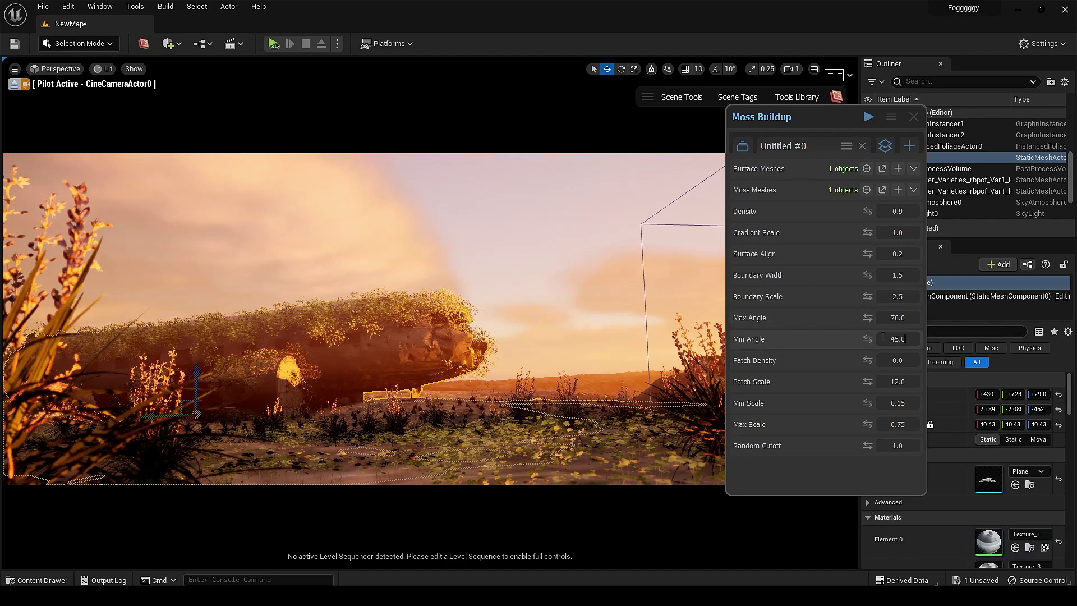
- Set the Moss Buildup's Min Scale to 0.1 and Max Scale to 0.4, trying a Max Angle of 60 before setting it to 70
left_click_drag(909, 318, 873, 311)
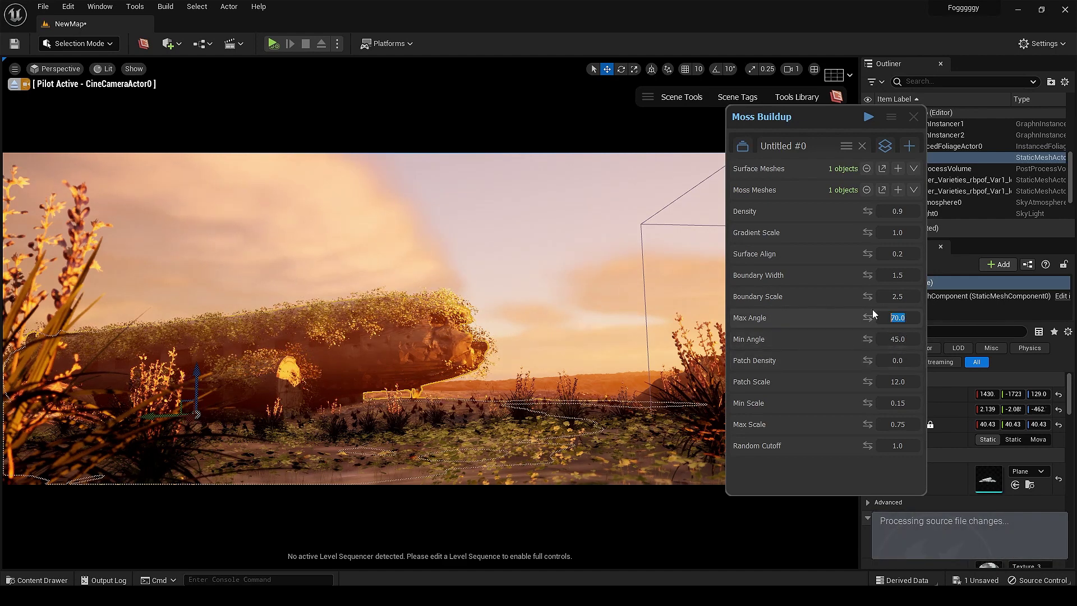
type("60.0")
key("Return")
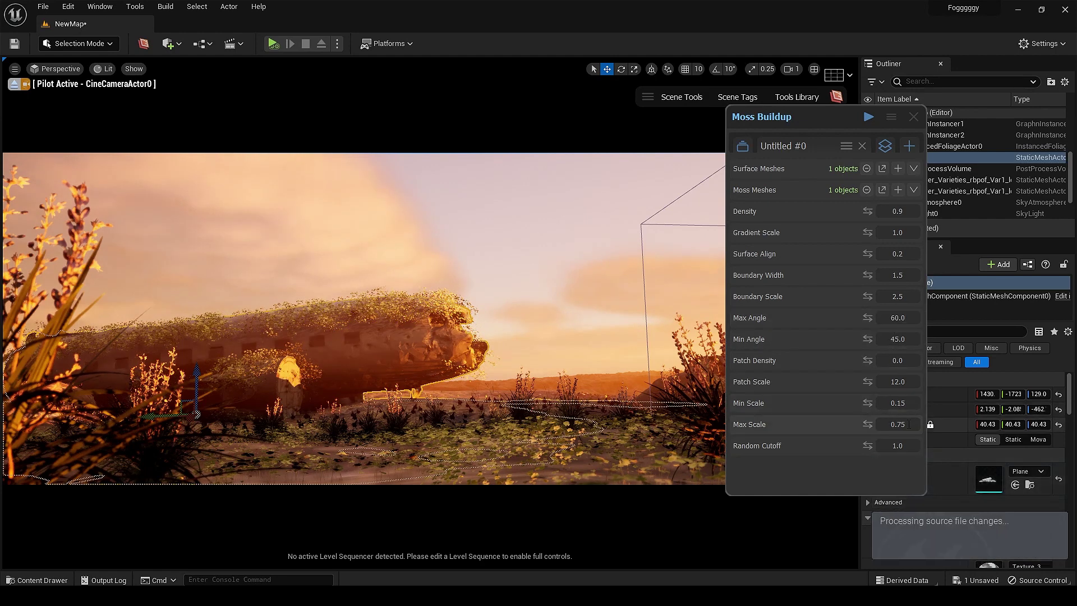
key("BackSpace")
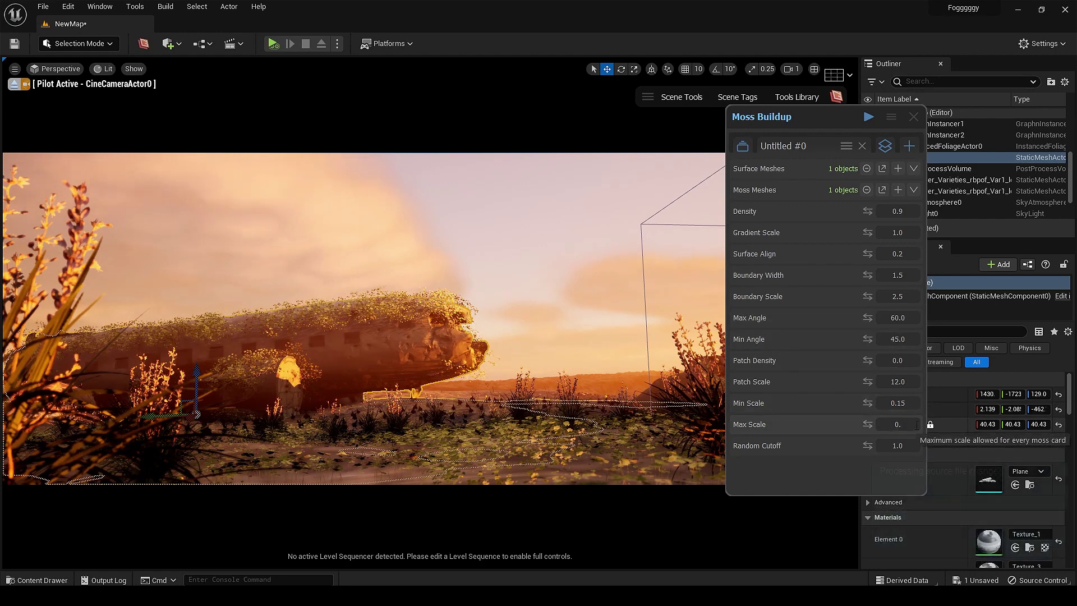
left_click_drag(900, 402, 915, 403)
key("BackSpace")
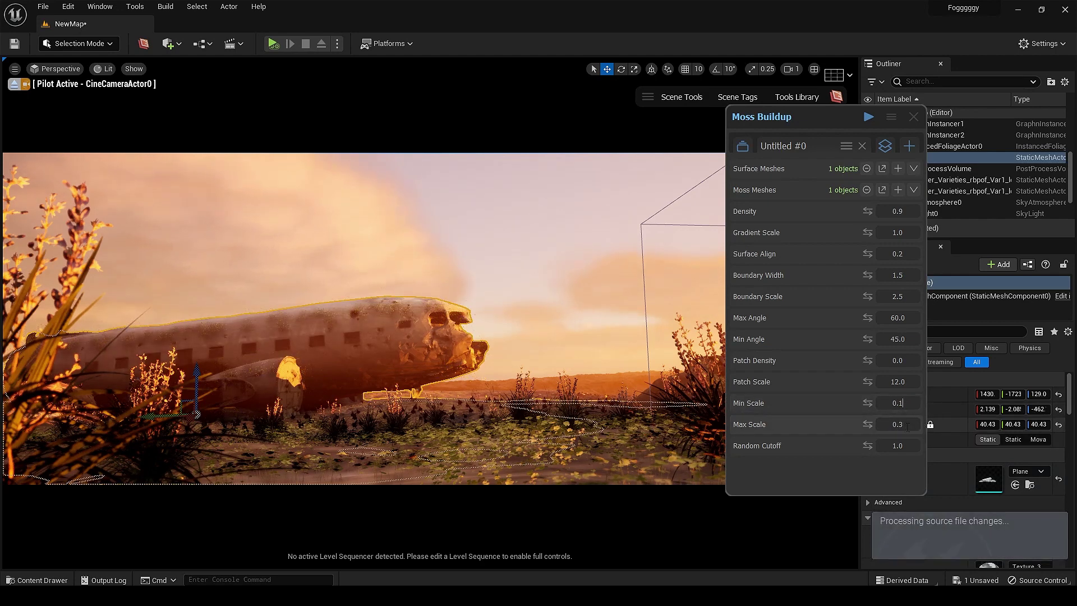
type("4")
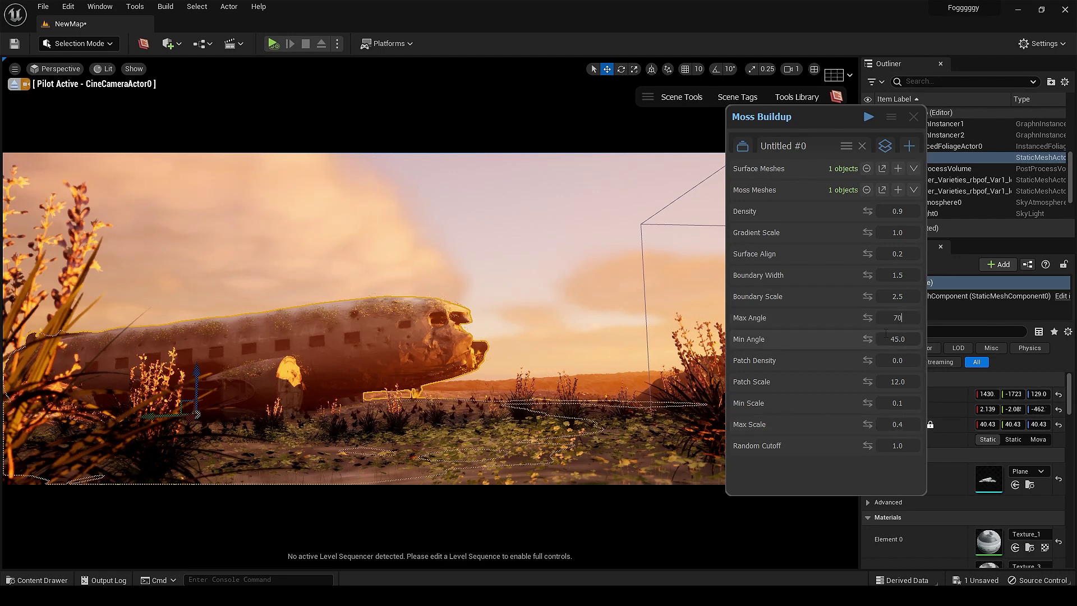
- Set the Moss Buildup's Min Angle to 0.0 and its Gradient Scale to 5.0
left_click(889, 337)
type("0.0")
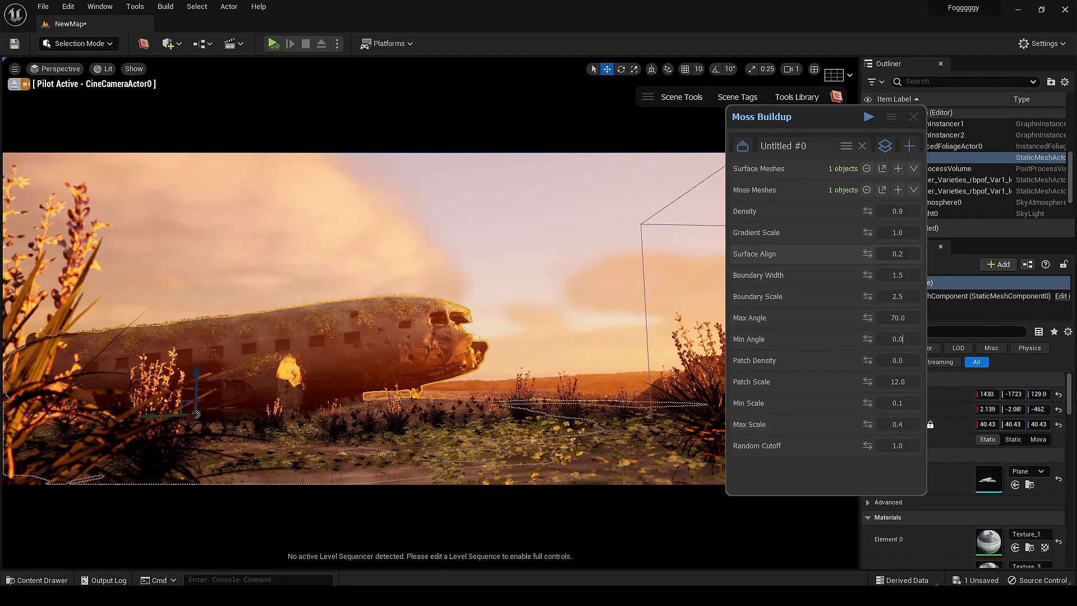
left_click(905, 254)
left_click(910, 235)
type("5")
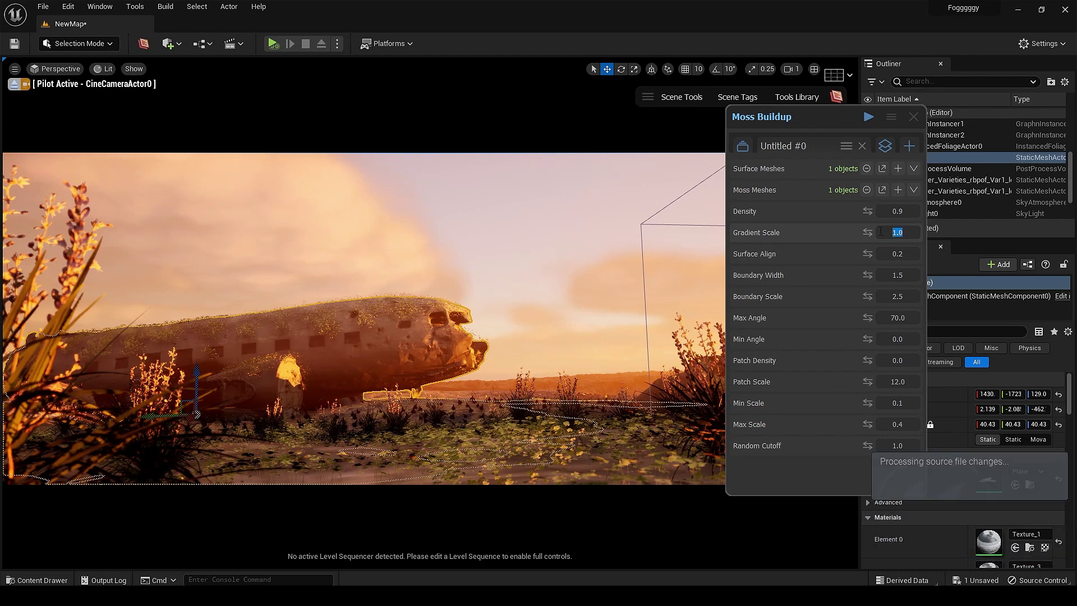
key("Return")
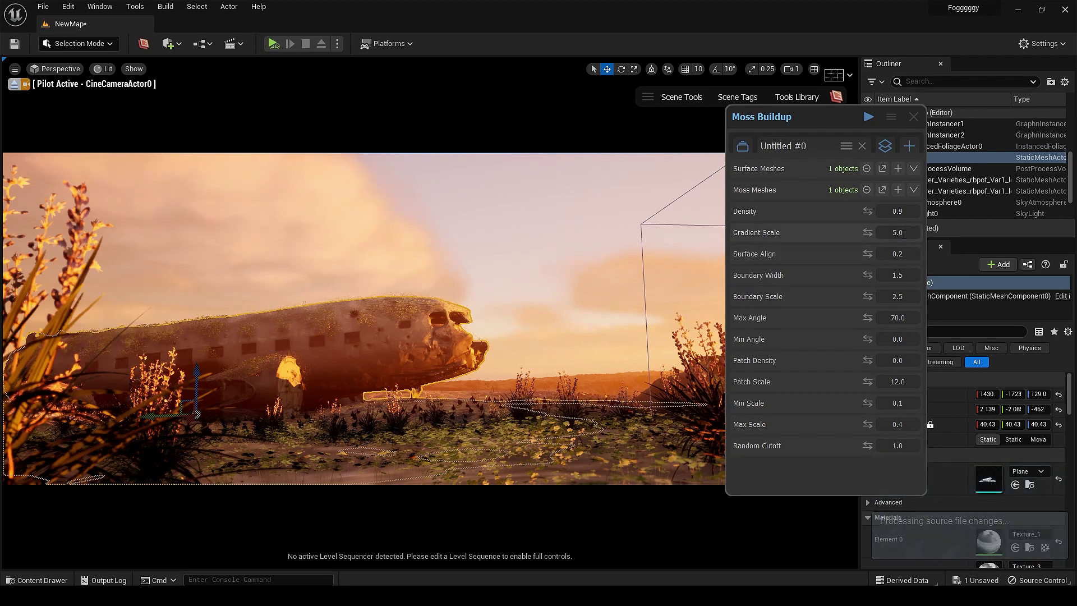
- Set the moss Patch Density to 1.0 and try Patch Scale values of 1.0 and 25.0
left_click(893, 360)
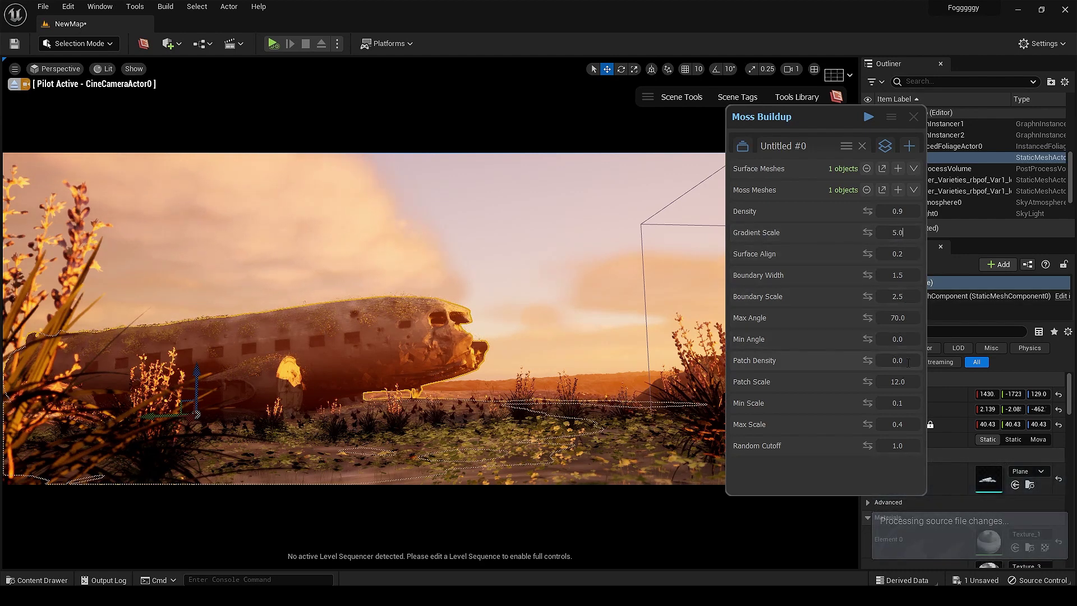
type("12.0")
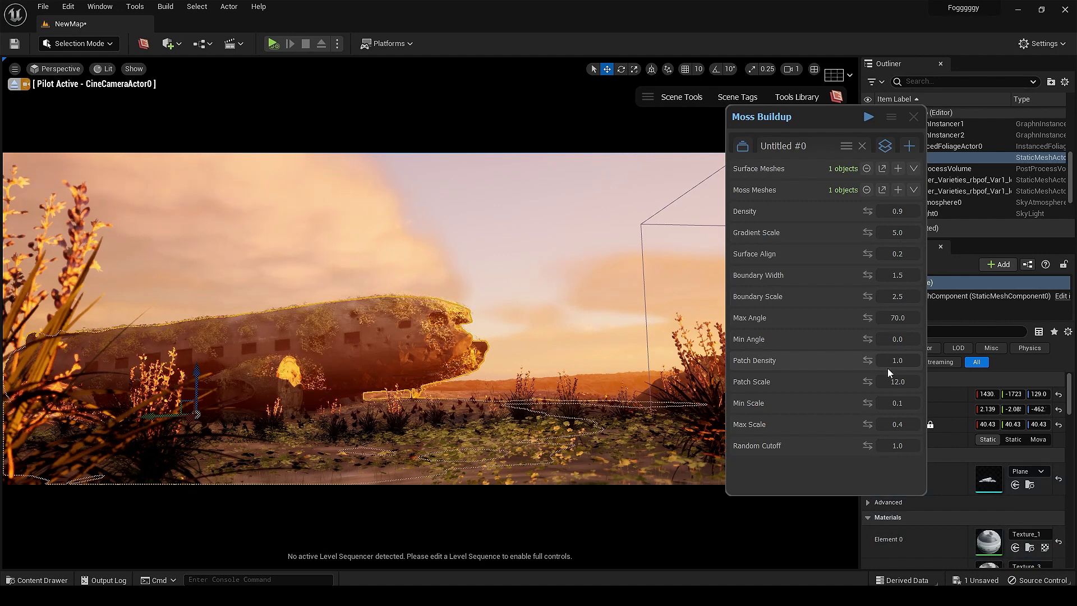
key("Return")
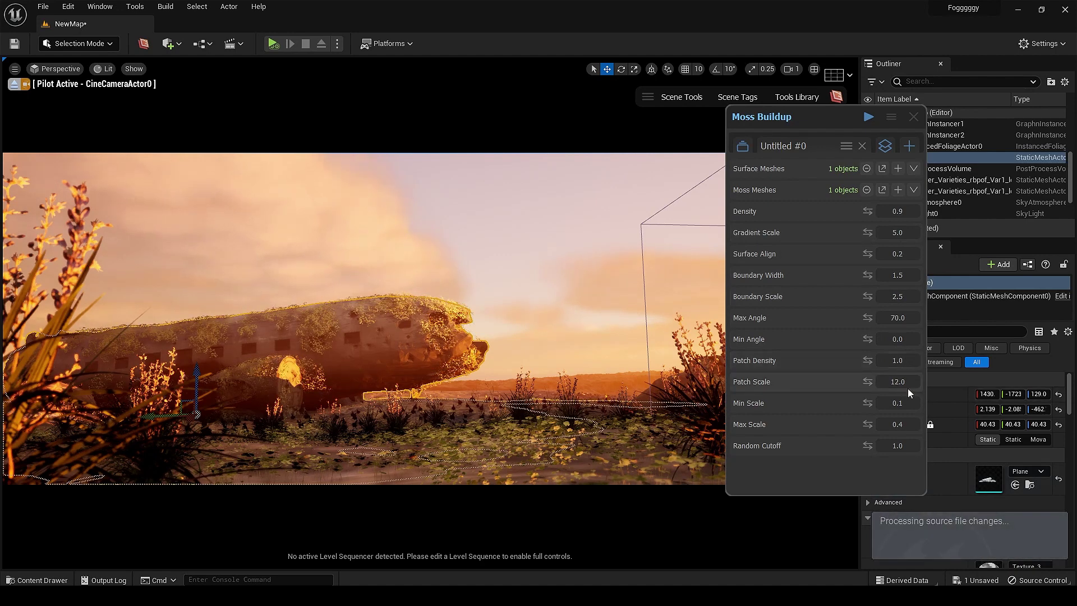
left_click(886, 387)
type("1")
key("Return")
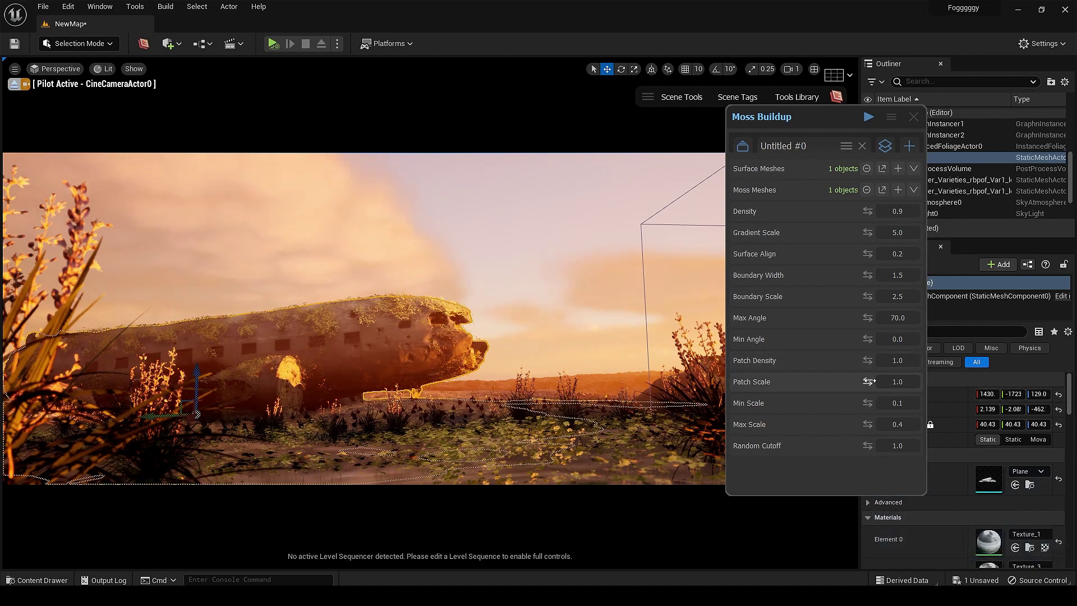
key("ctrl+a")
type("25")
key("Return")
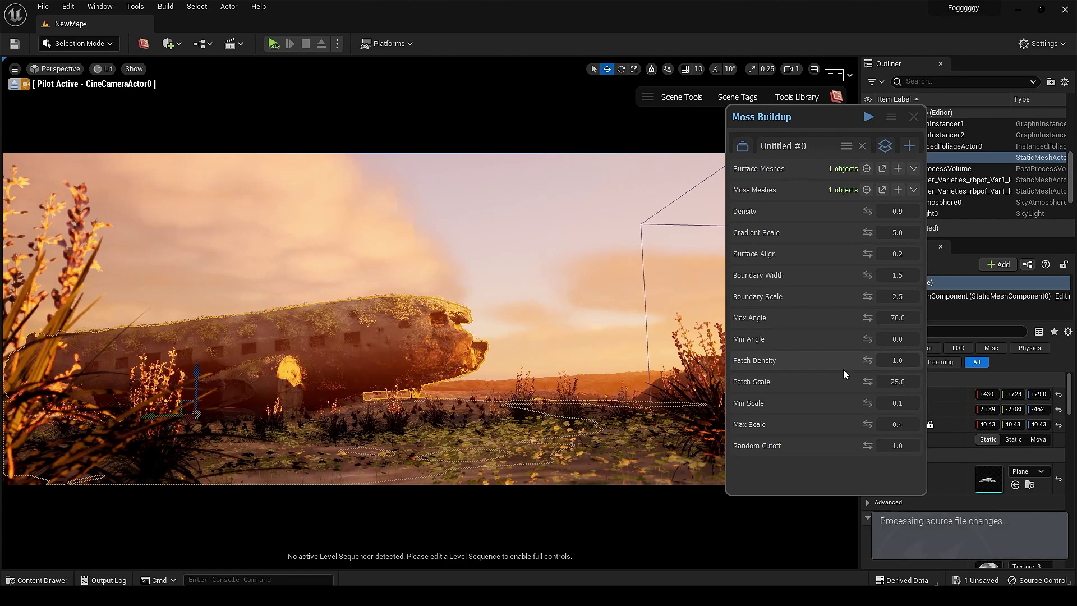
- Try a moss Patch Density of 5.0 with Patch Scale values of 15.0 and 2.0
left_click(887, 381)
type("15.0")
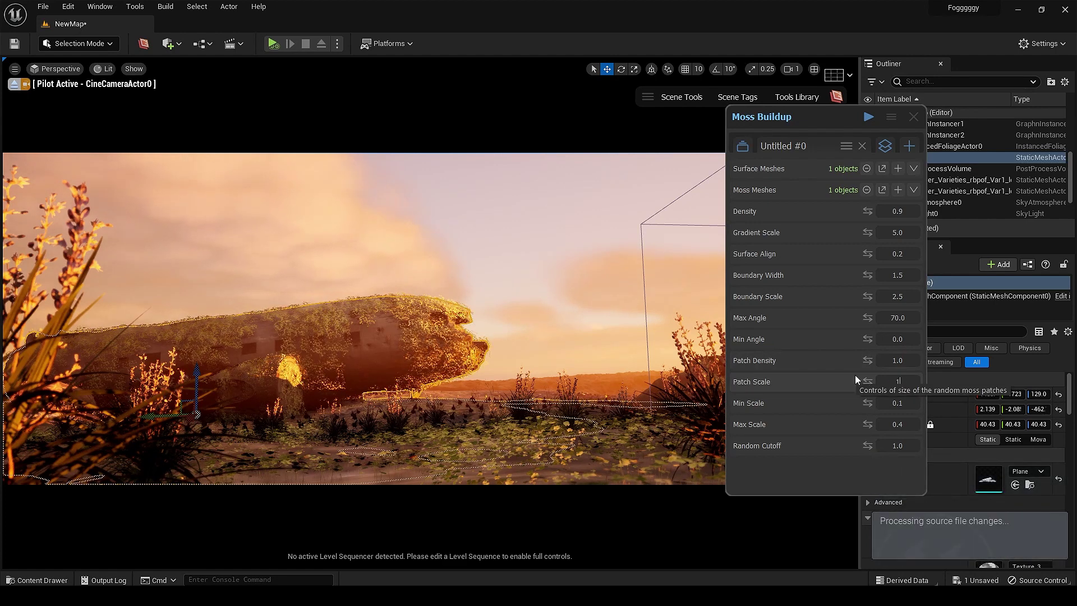
left_click(883, 360)
type("5.0")
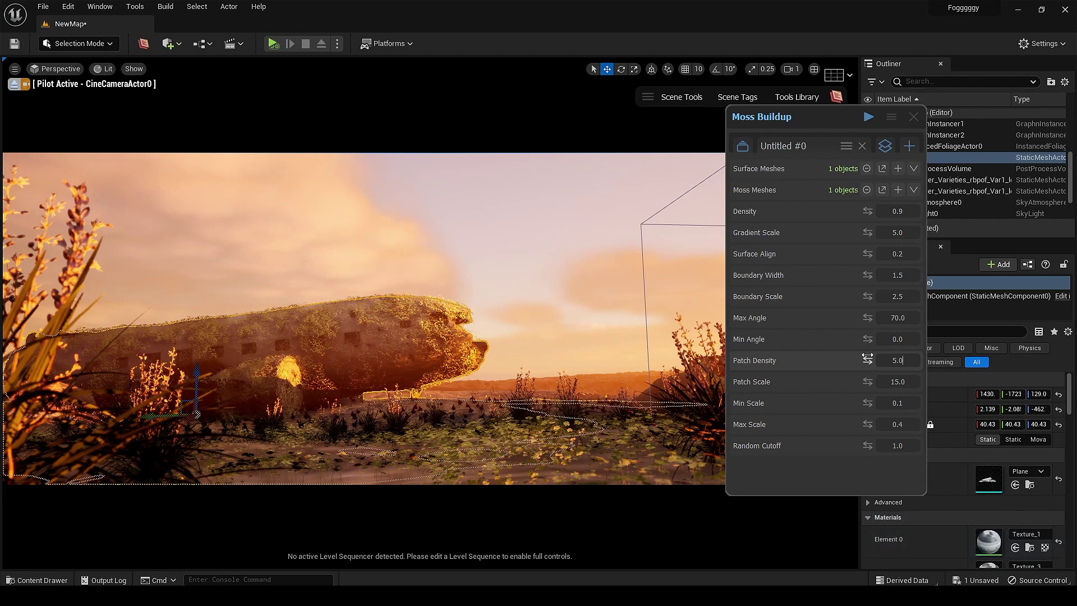
left_click(912, 382)
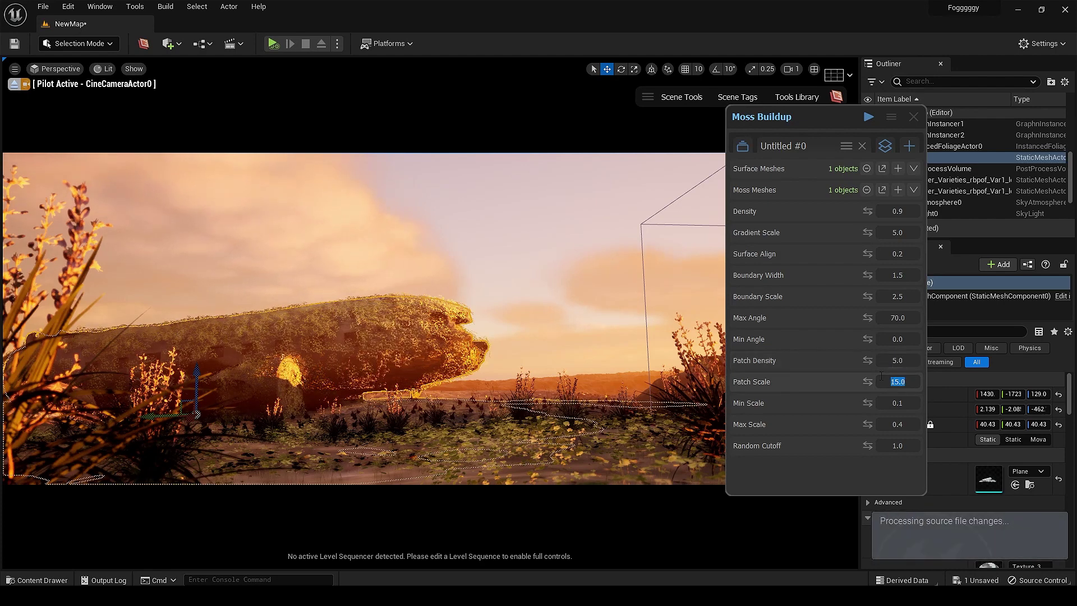
type("2.0")
key("Return")
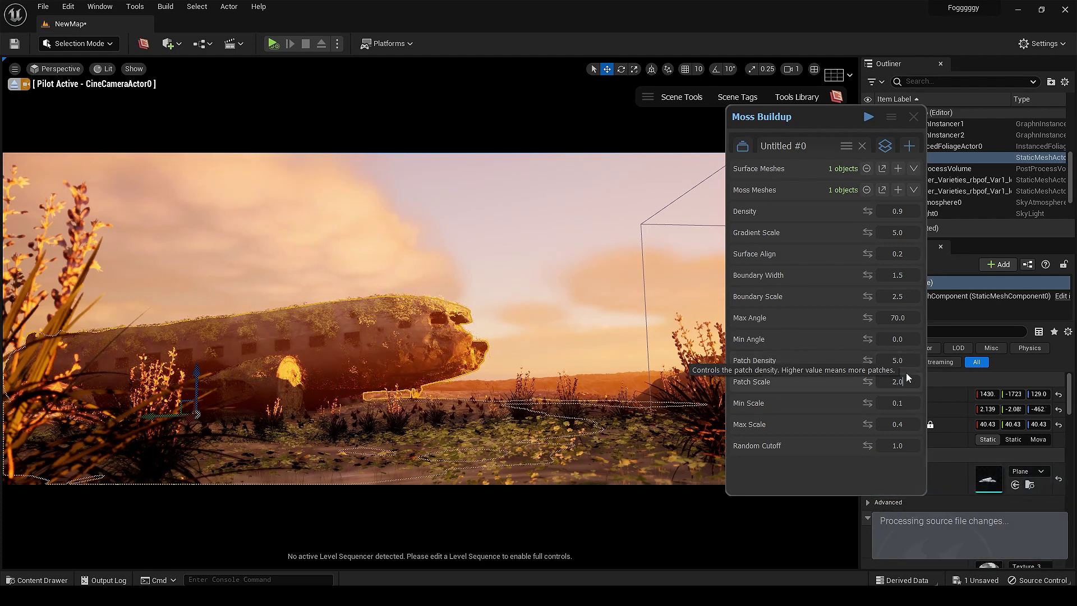
- Try moss Patch Density values of 1.0 and 3, and return it to 5.0
left_click(879, 360)
type("1.0")
key("Return")
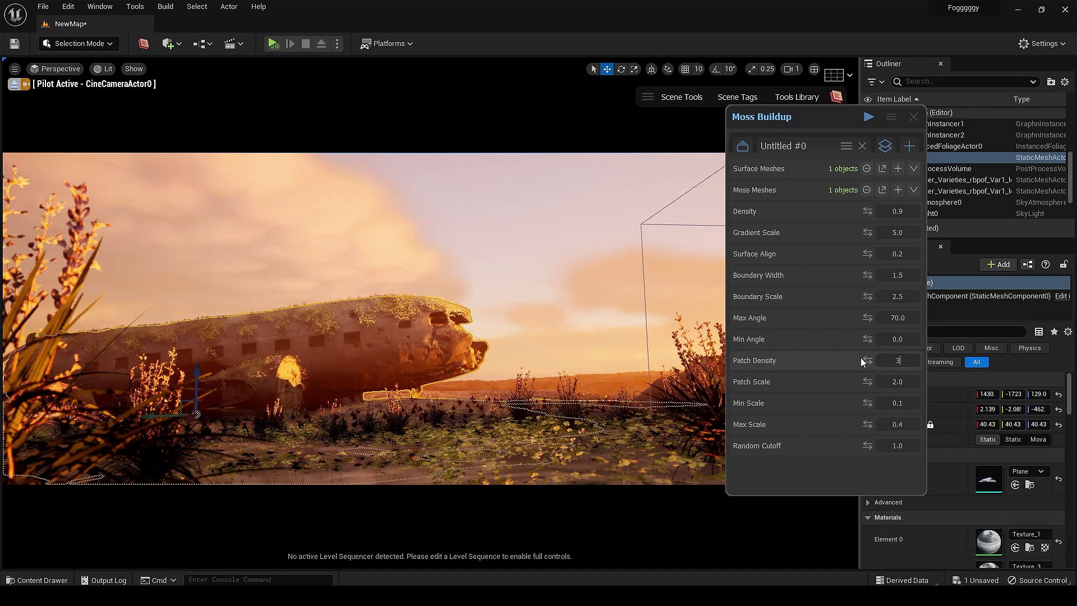
type(".05.0")
key("Return")
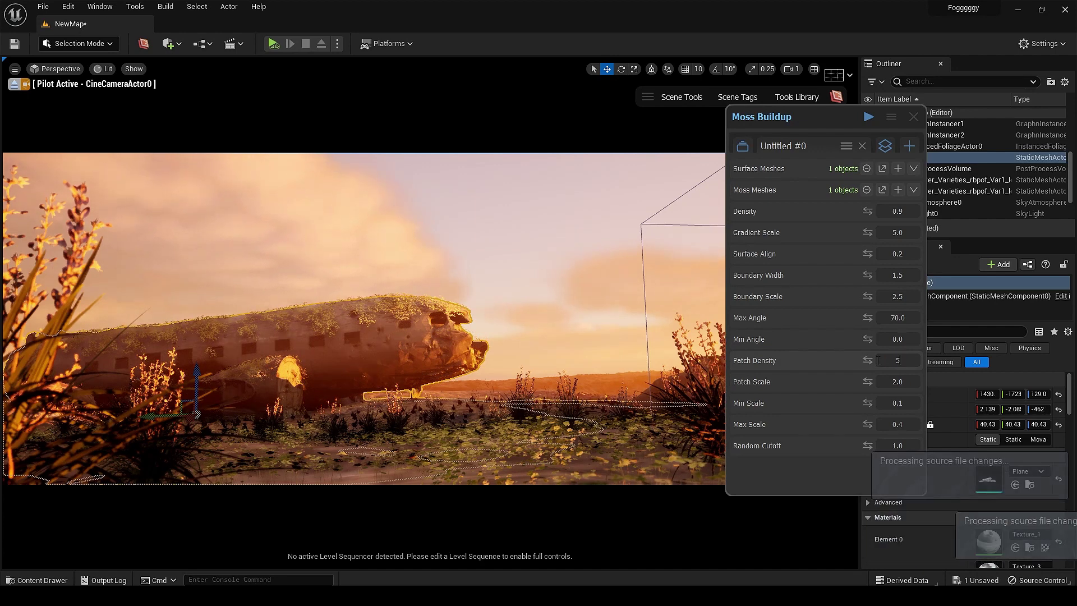
- Try a moss Patch Scale of 1.0, and set it to 15.0
left_click(903, 382)
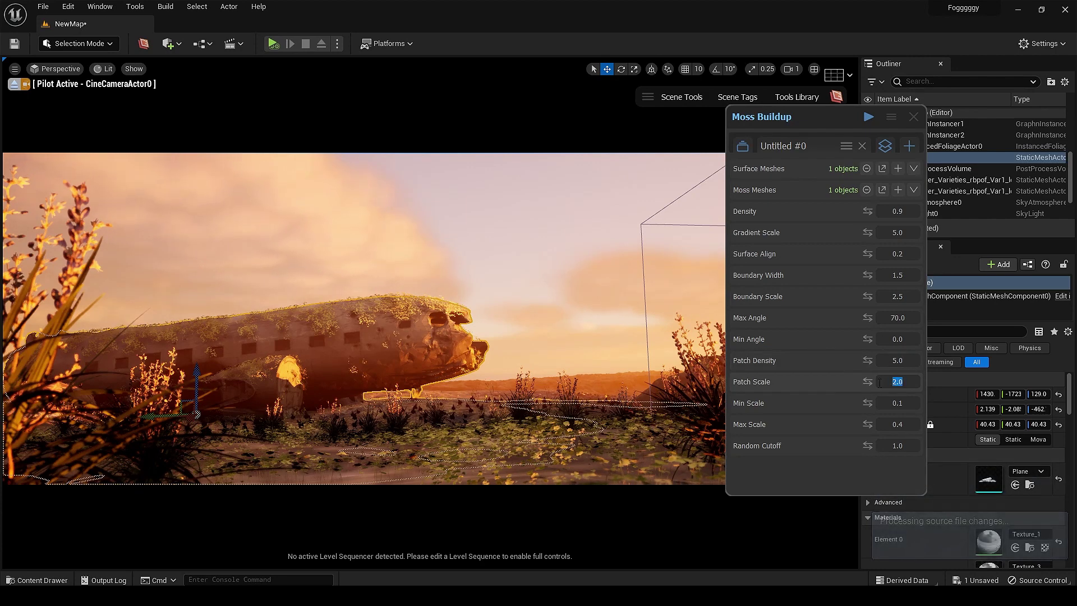
type("1.0")
key("Return")
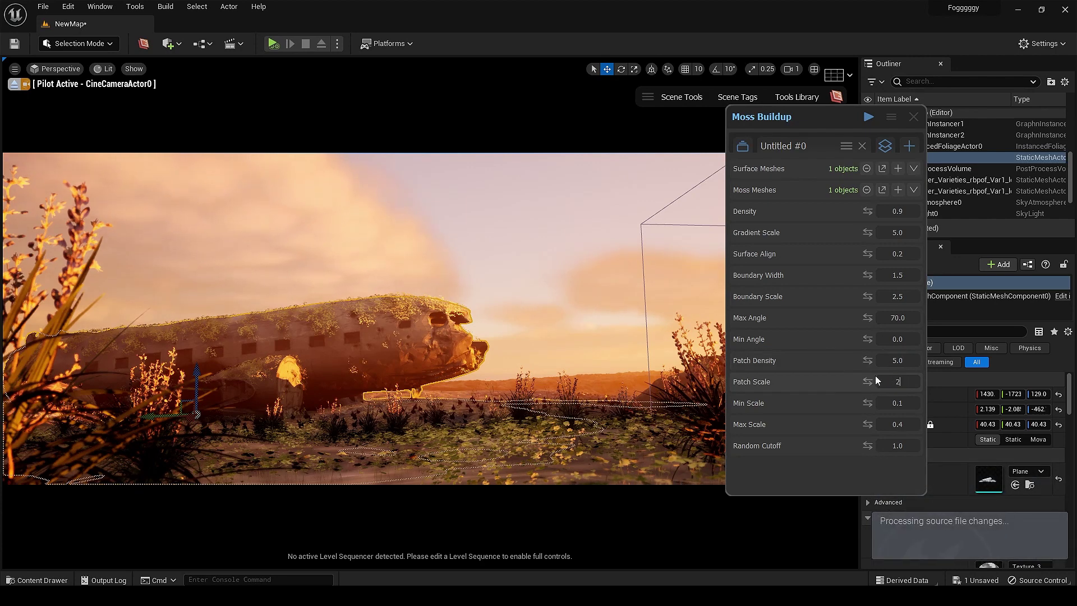
key("BackSpace")
type("15")
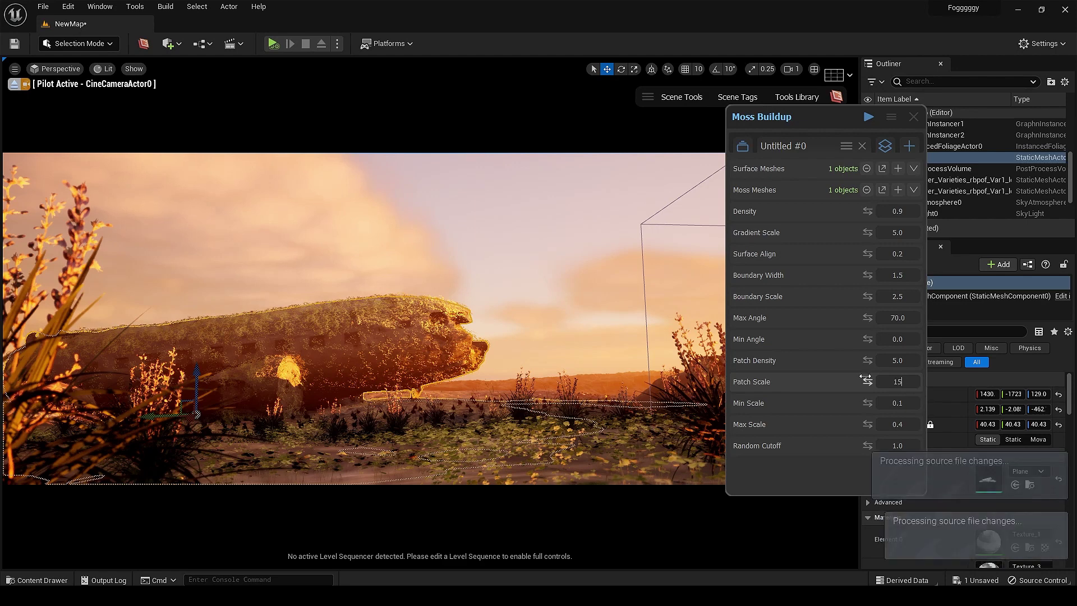
type(".0")
- Try a Patch Density of 2.0 and a Gradient Scale of 1.0 on the moss, returning the Gradient Scale to 5.0
left_click_drag(907, 359, 873, 358)
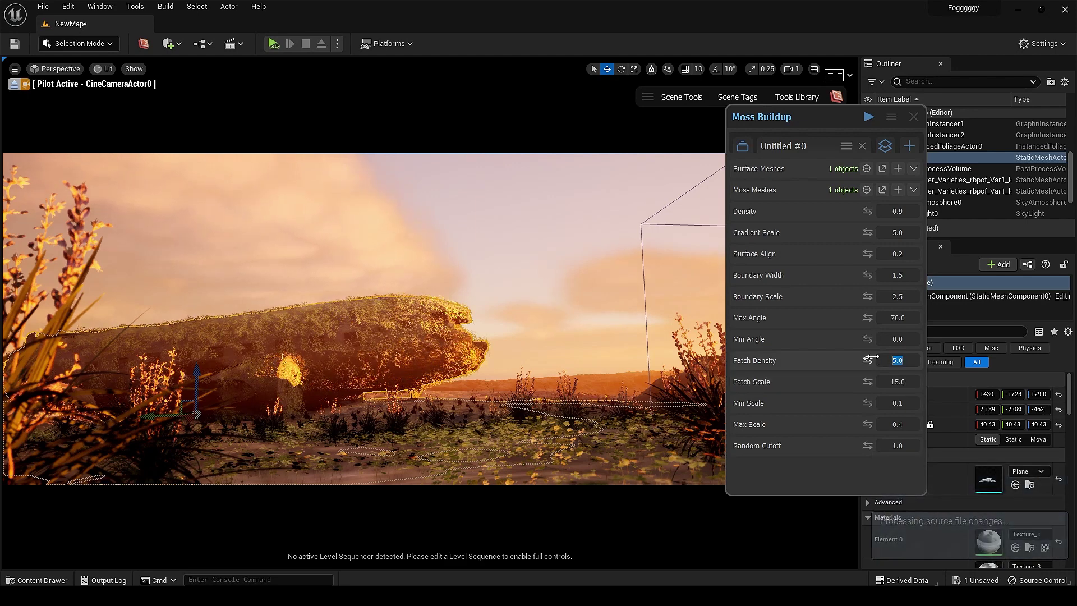
type("2.0")
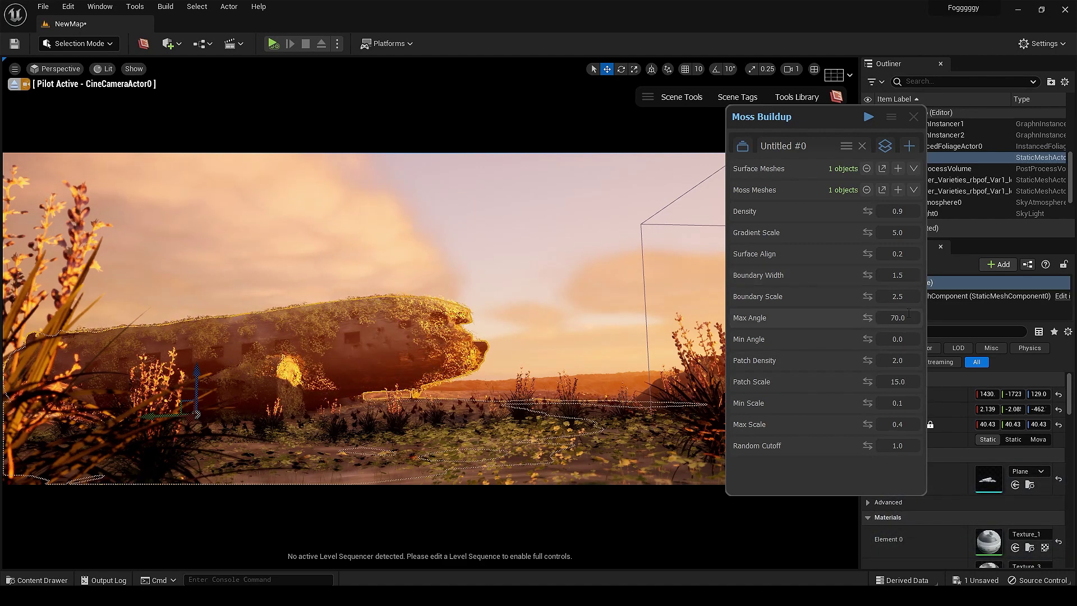
left_click(894, 232)
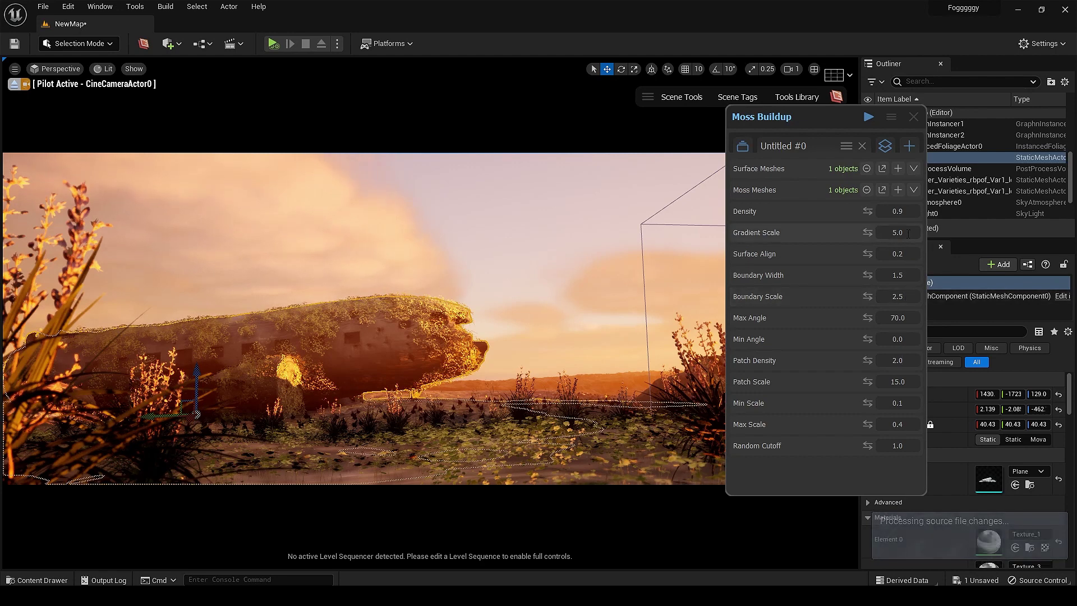
type("1")
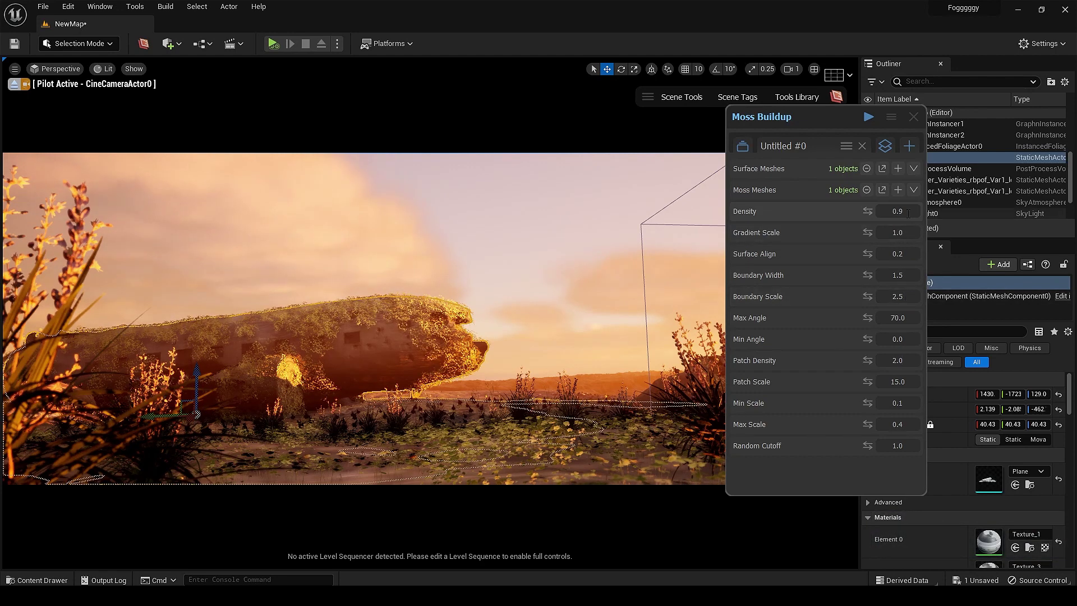
left_click_drag(909, 233, 878, 232)
type("5")
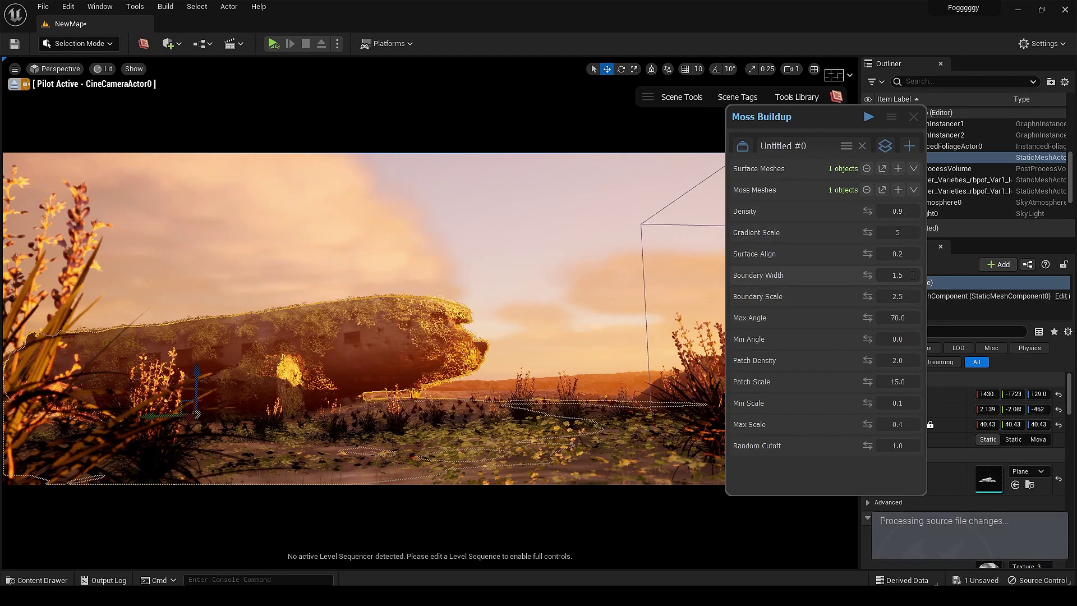
- Set the moss Patch Density to 1.0 and Max Scale to 0.3, close the Moss Buildup settings and deselect the plane
left_click(903, 360)
type("1")
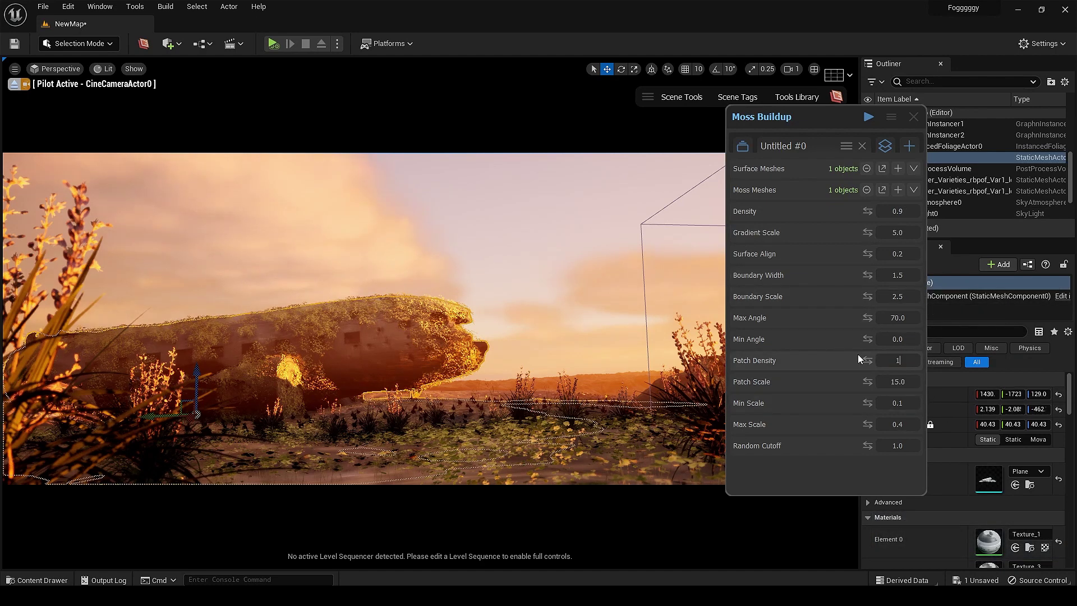
key("Return")
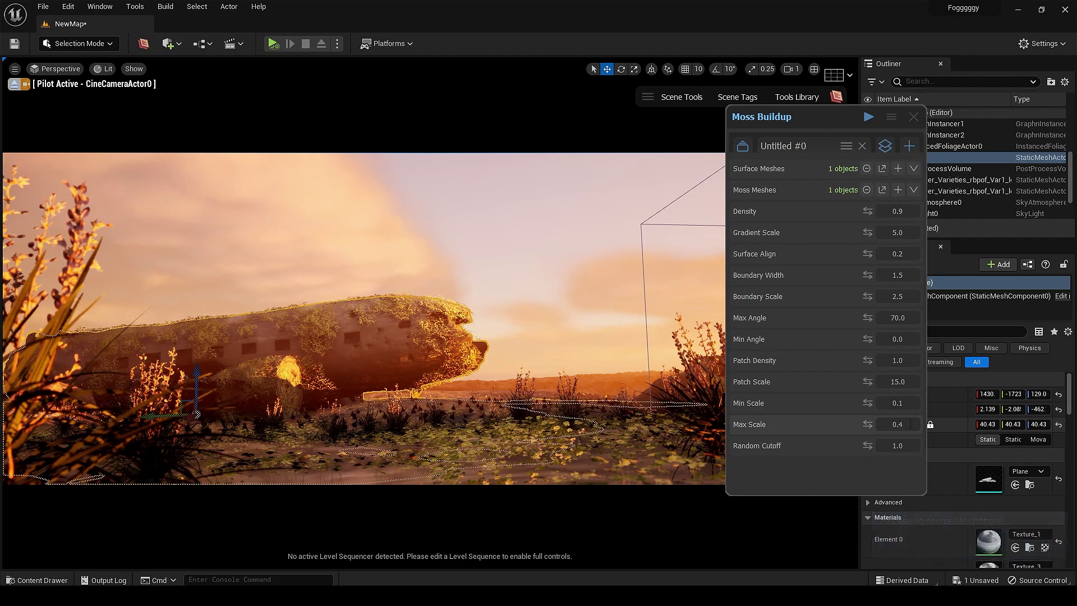
left_click(911, 424)
type("0.3")
key("Return")
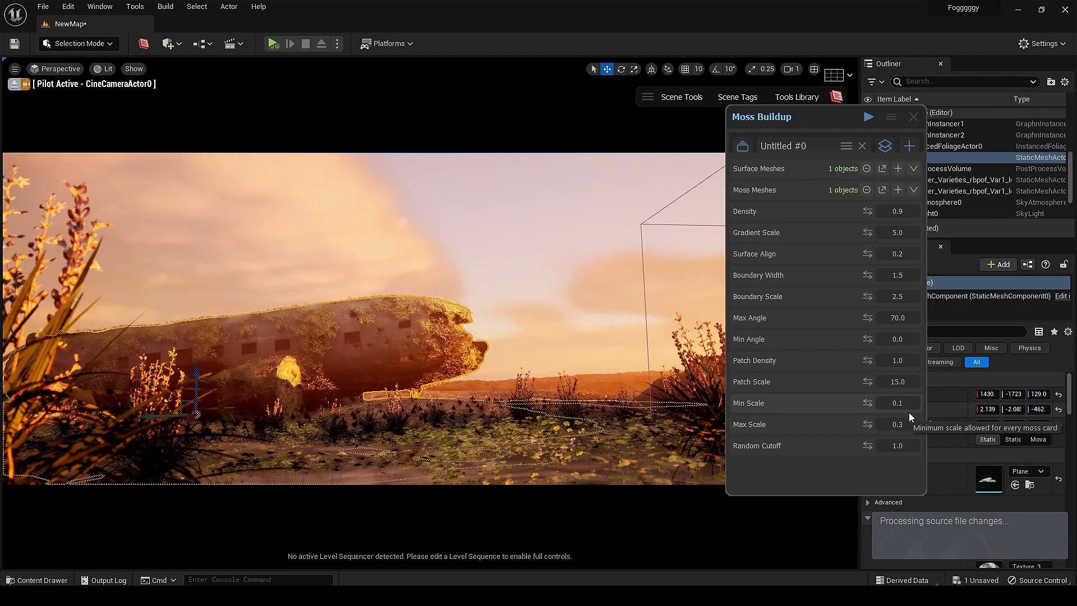
left_click(914, 117)
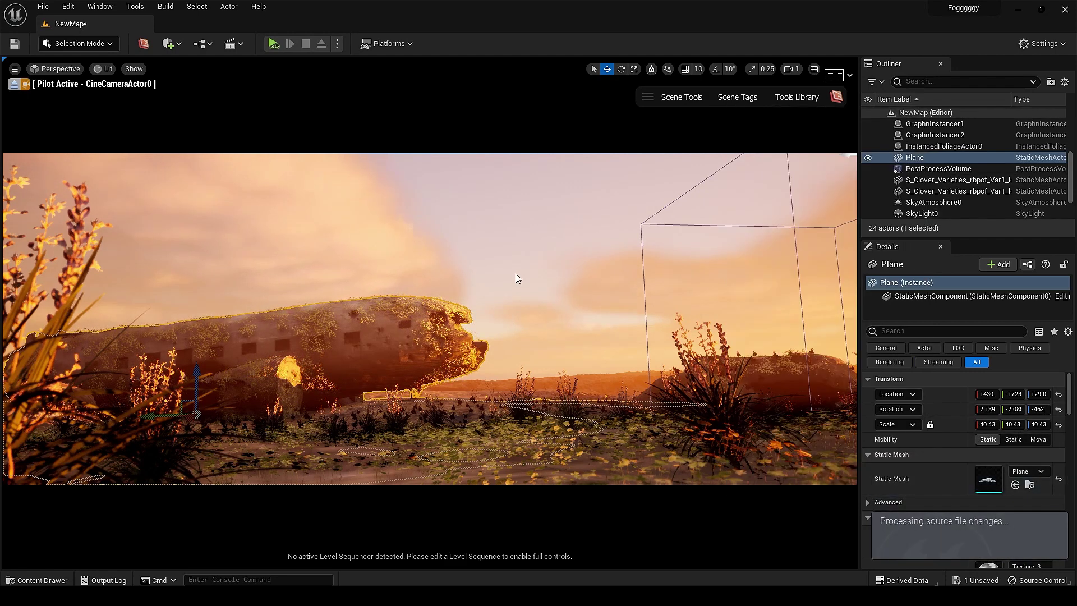
left_click(515, 274)
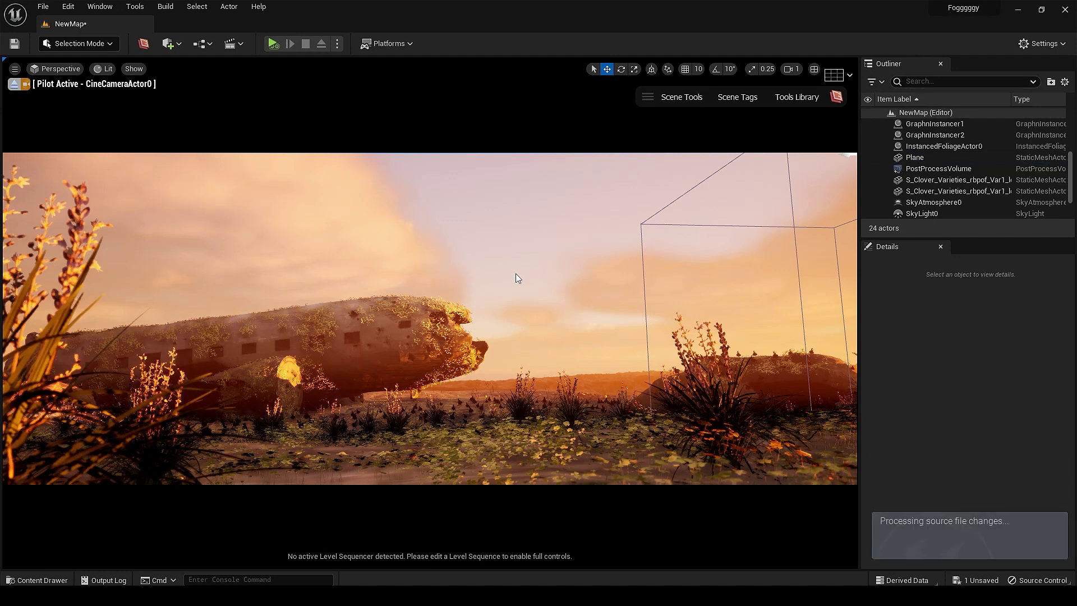
- Rotate the atmospheric sun light through several directions to try daylight and sunset looks, ending on a low golden sun lighting the wreck's side
key("ctrl+l")
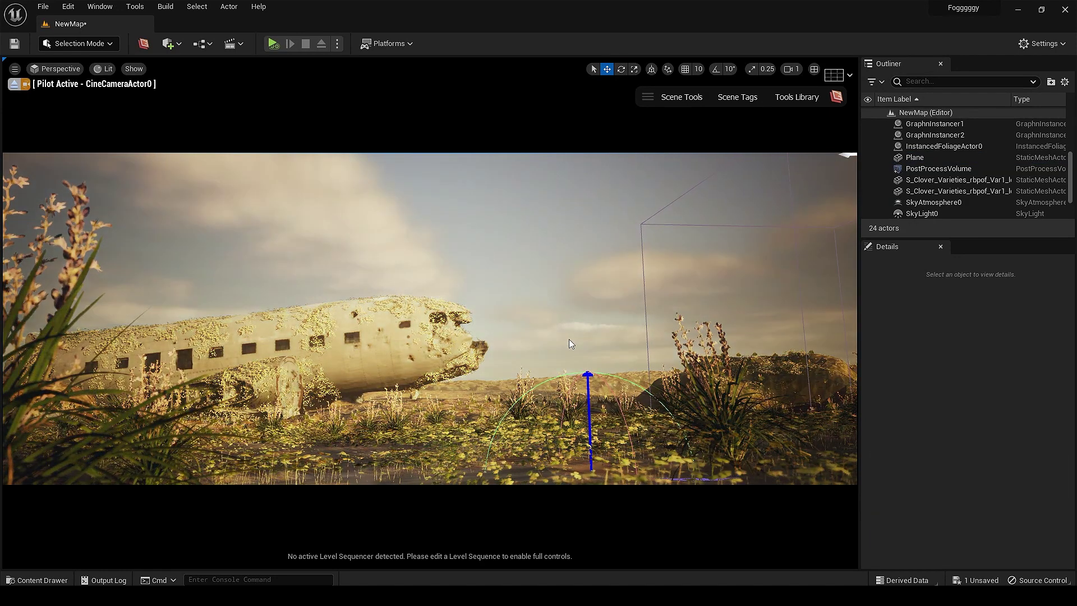
mouse_move(554, 345)
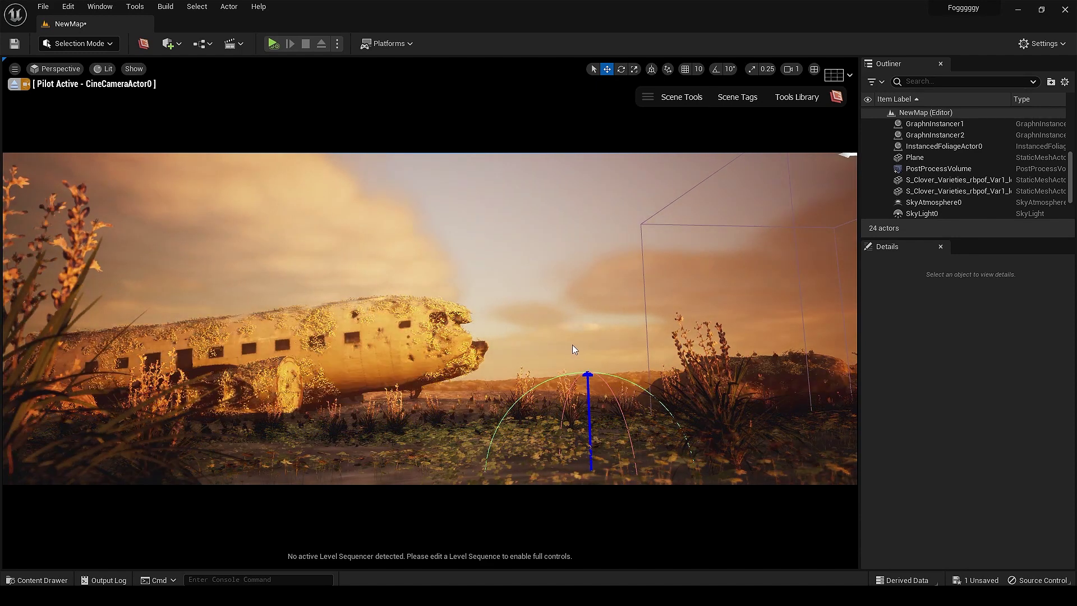
mouse_move(613, 346)
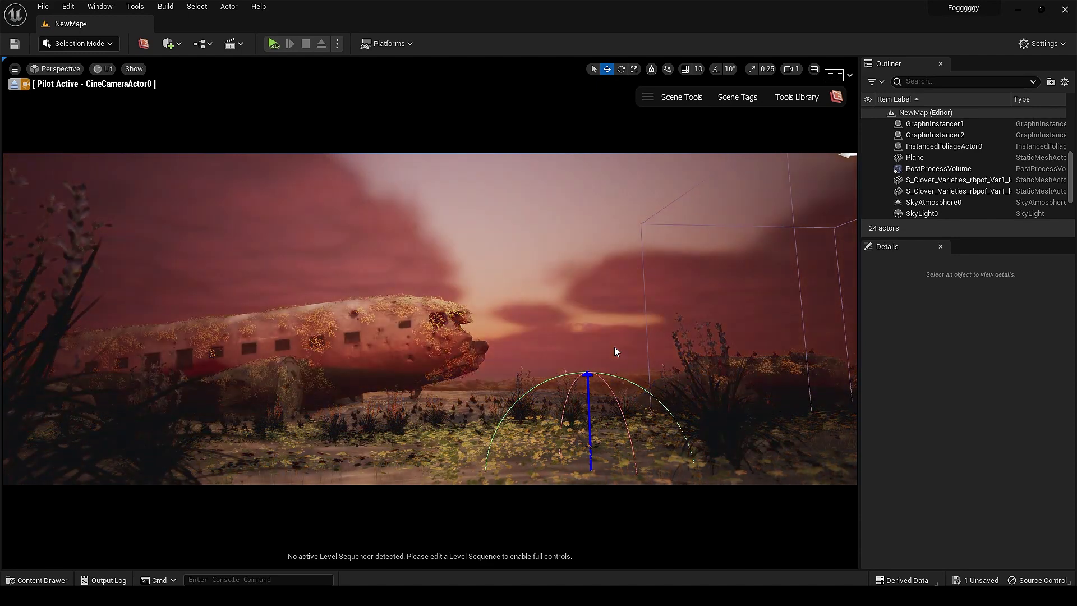
key("ctrl+l")
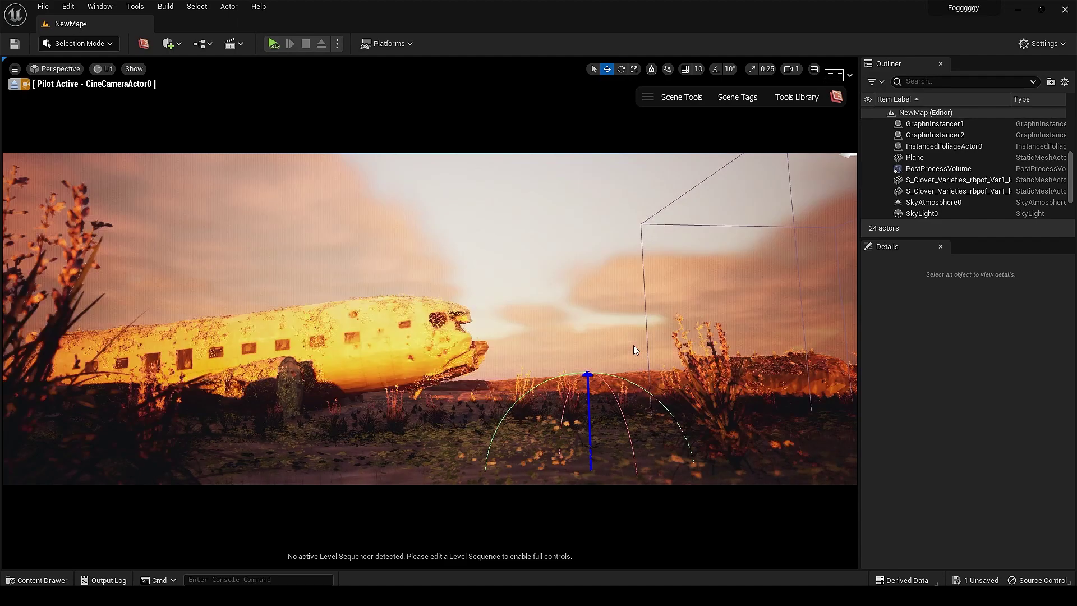
mouse_move(730, 353)
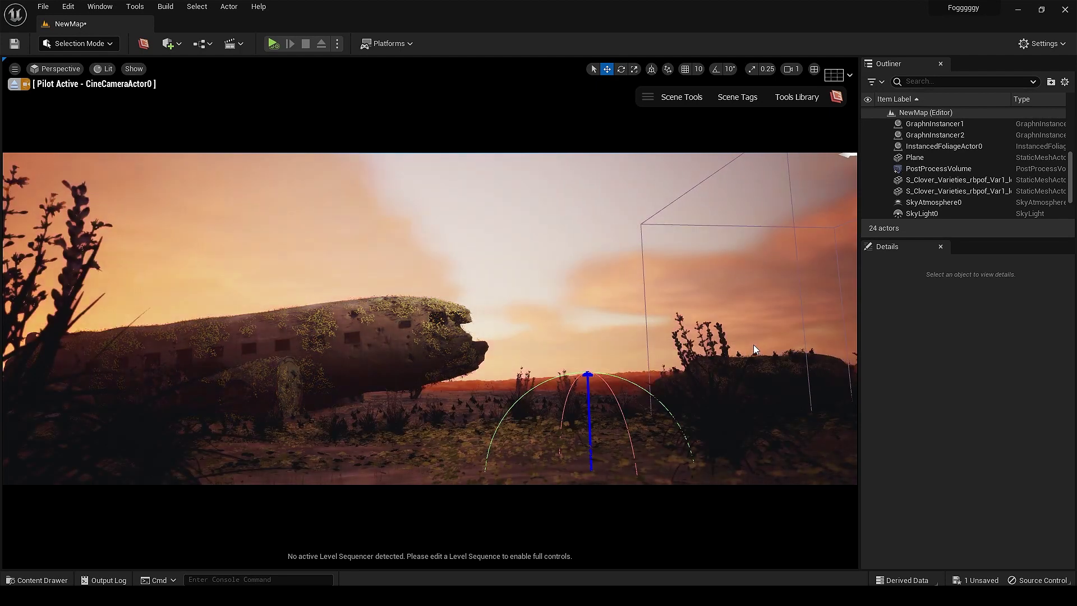
mouse_move(801, 335)
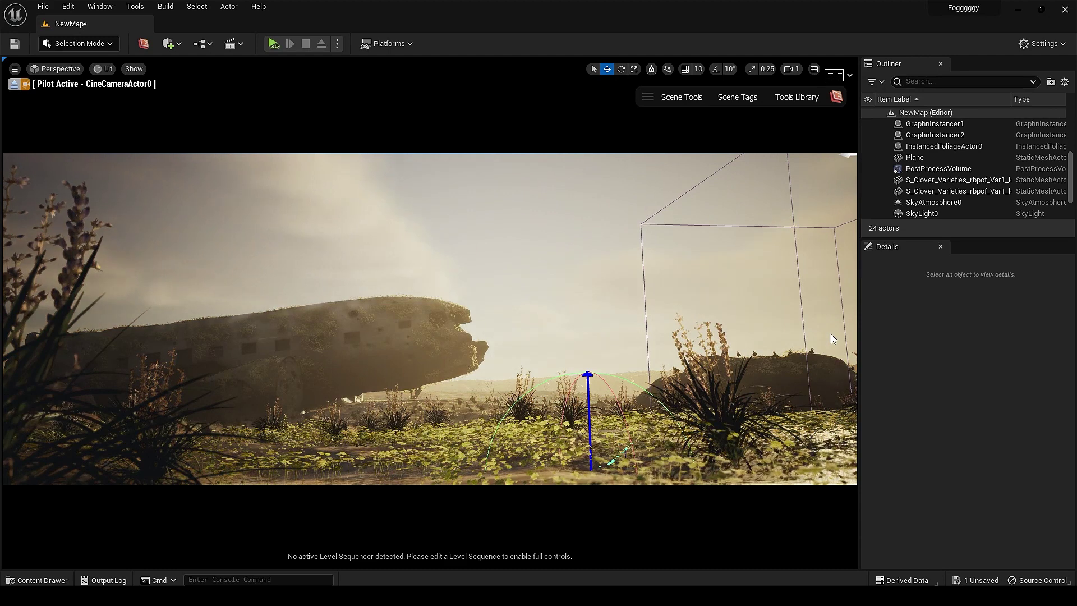
mouse_move(863, 331)
mouse_move(922, 339)
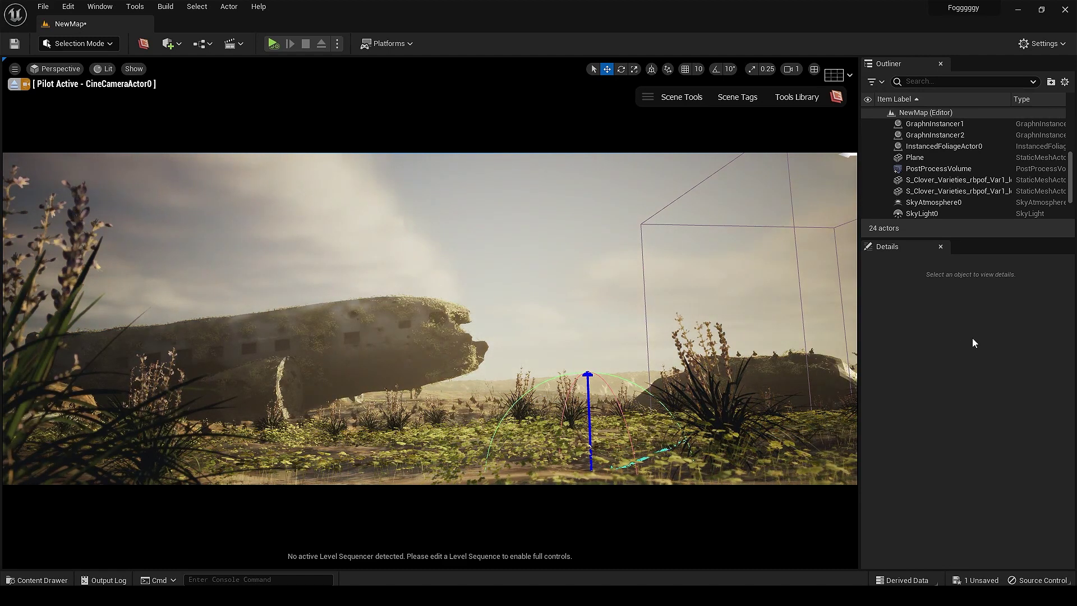
mouse_move(628, 366)
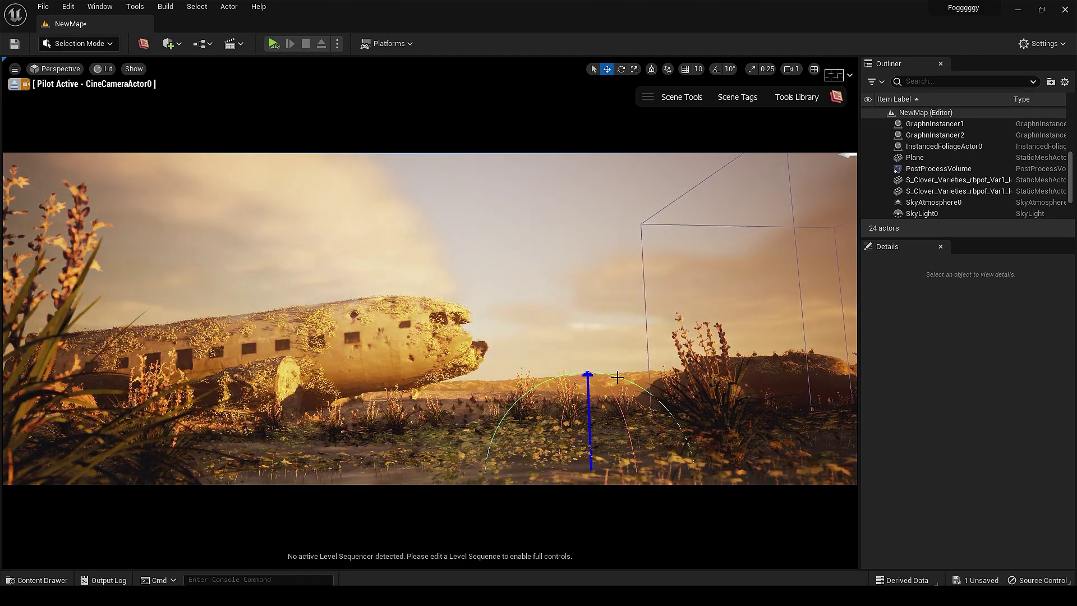
- Undo the latest sun light rotation and the Color Grading LUT Intensity edit, and redo both
key("ctrl+z")
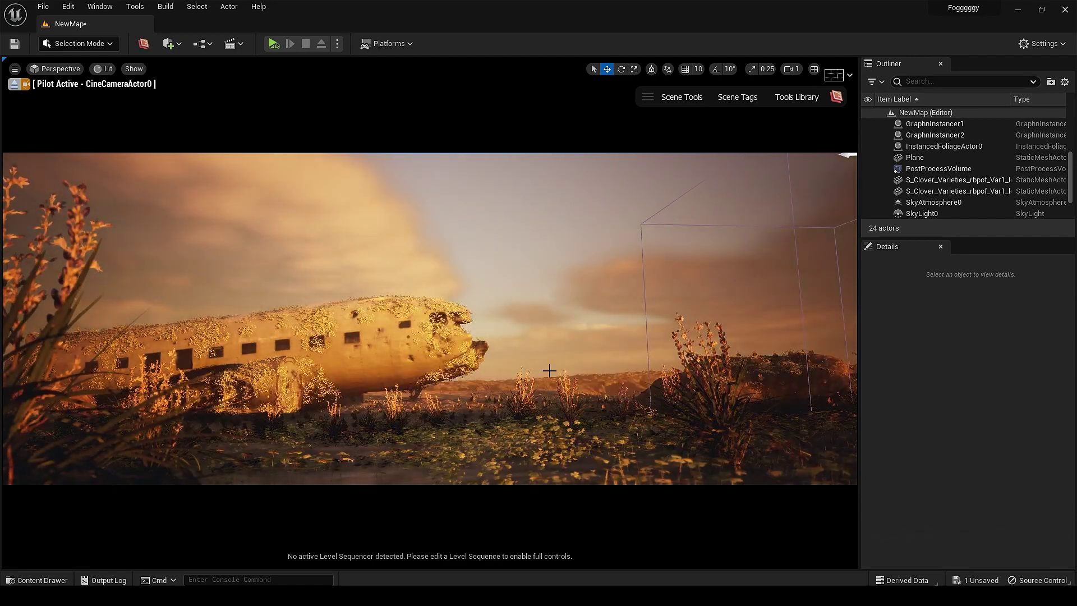
key("ctrl+z")
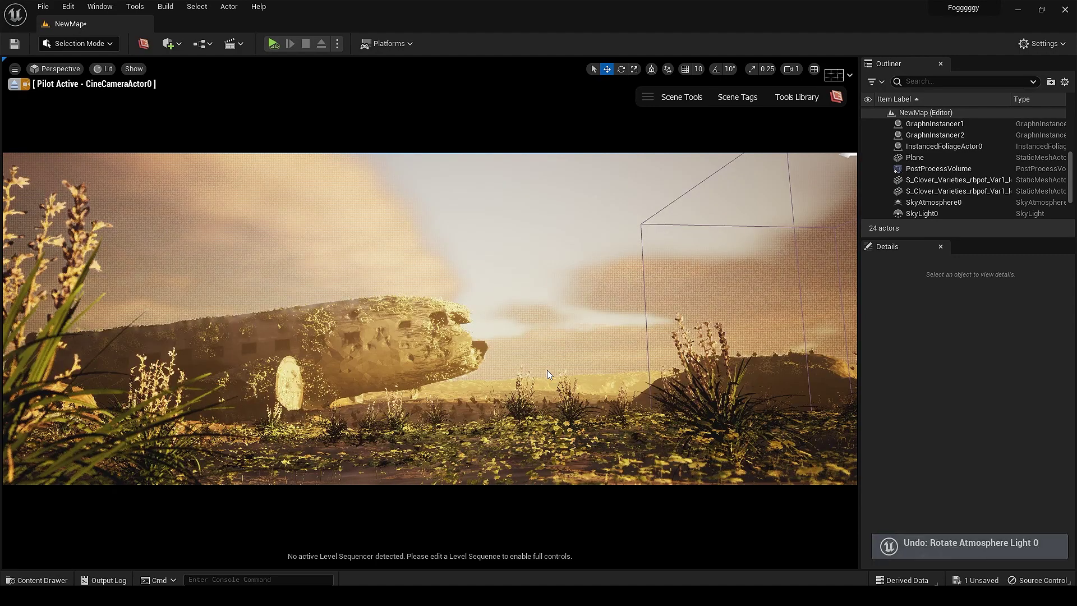
key("ctrl+z")
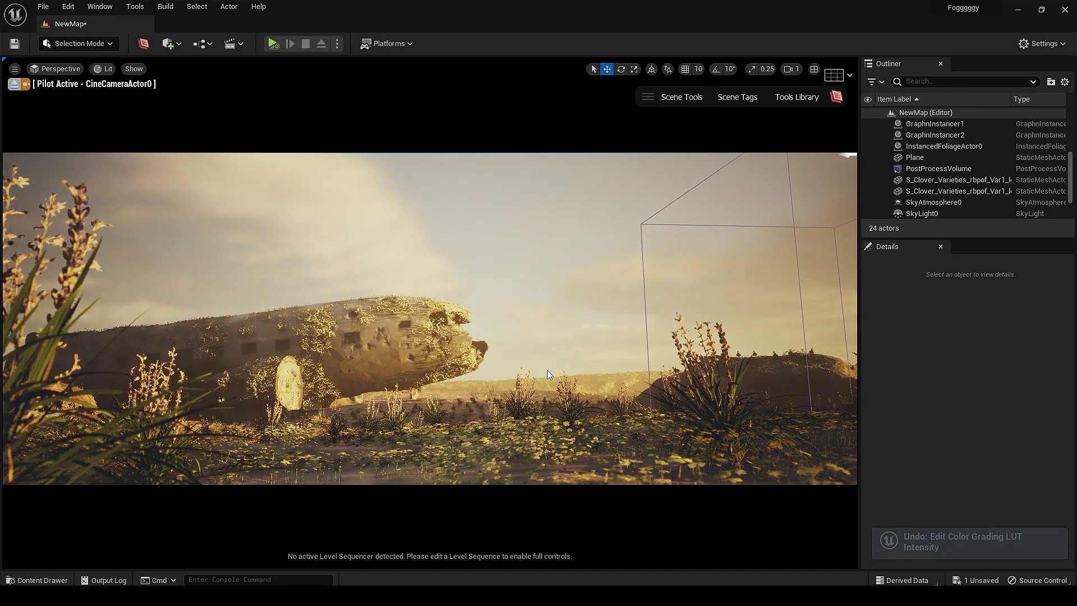
key("ctrl+y")
key("ctrl+y")
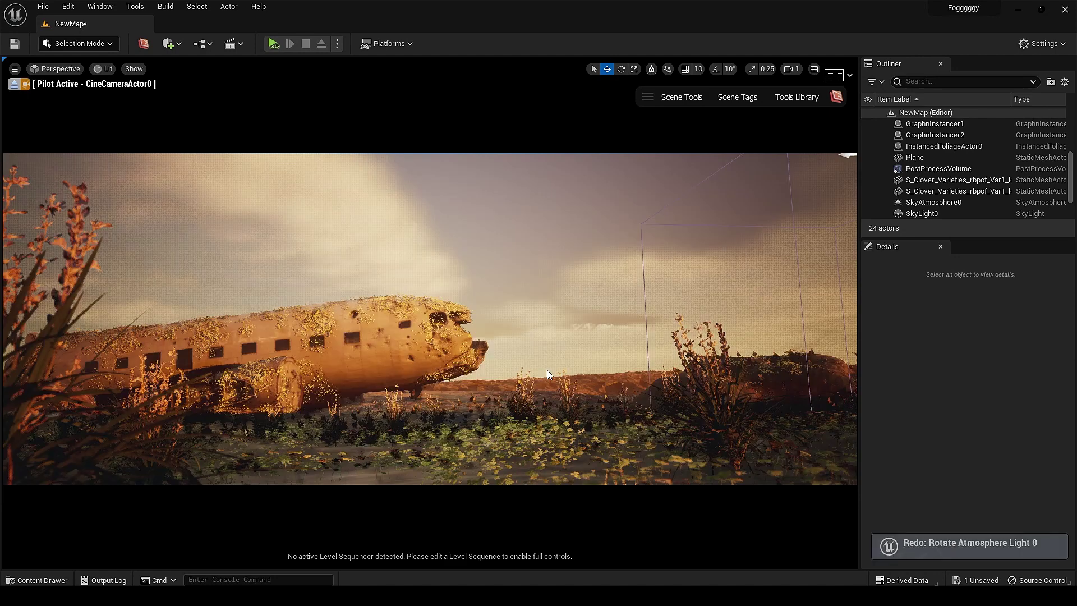
- Save the level and readjust the direction of the atmospheric sun light over the plane wreck
key("ctrl+s")
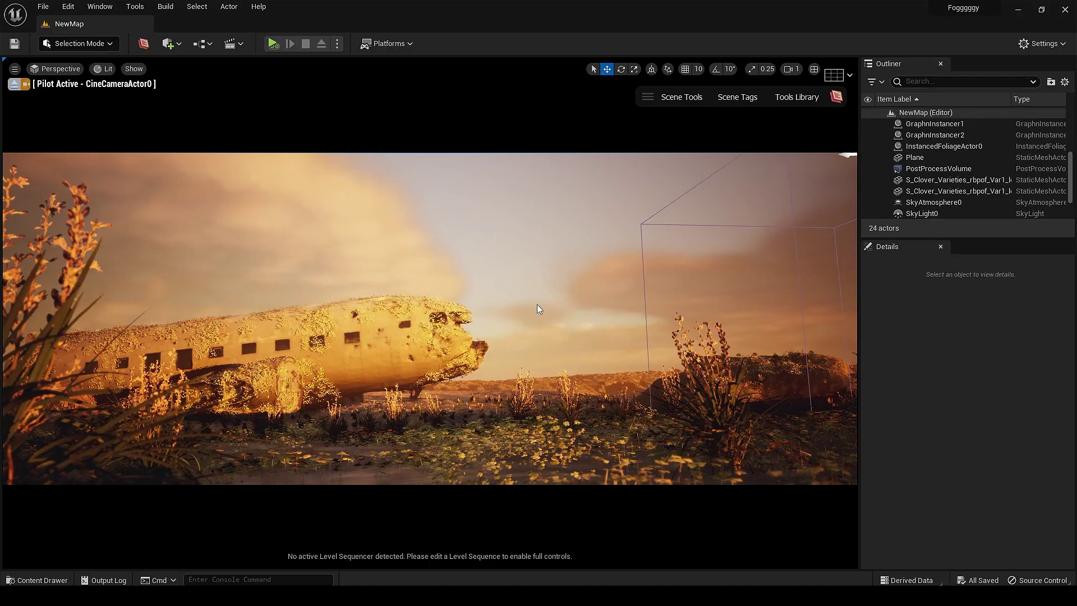
key("ctrl+l")
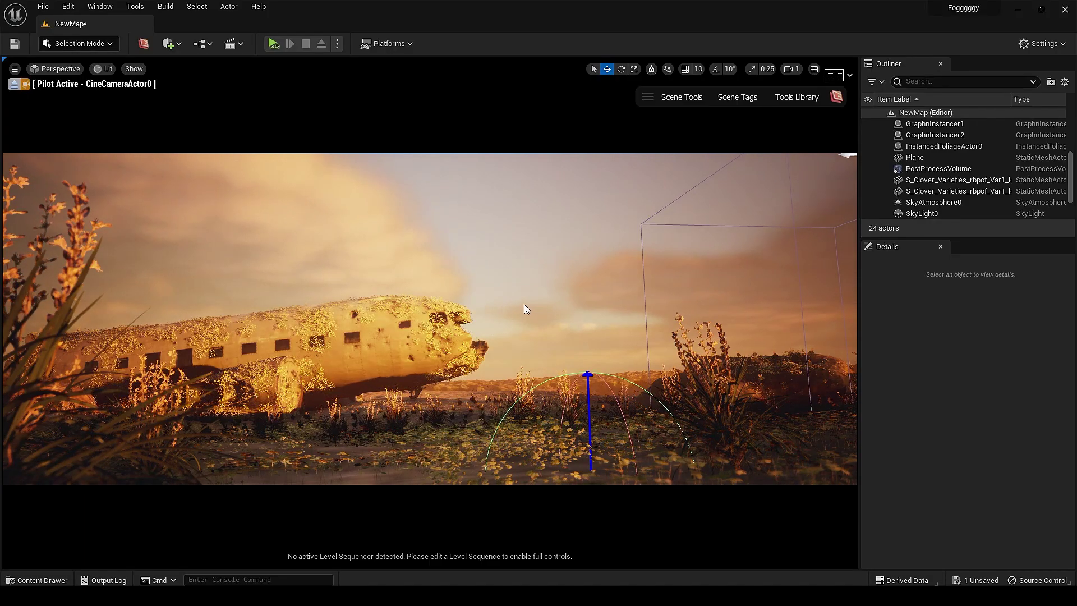